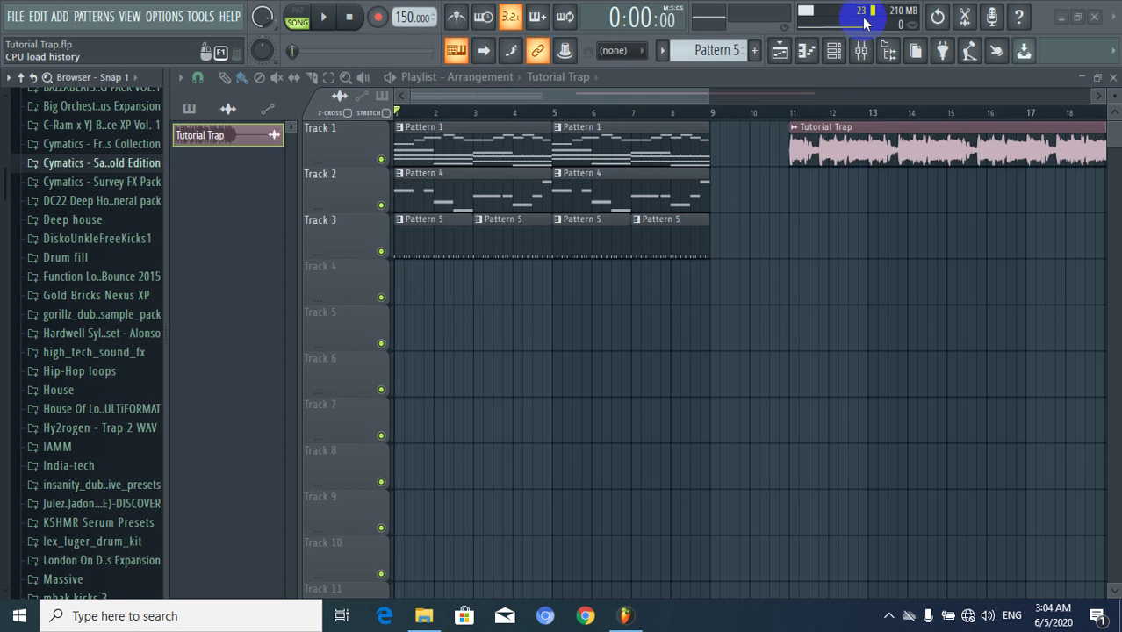
# Show all channels in the Channel rack and select the FL Keys channel in Pattern 1.
pyautogui.click(831, 51)
pyautogui.click(493, 93)
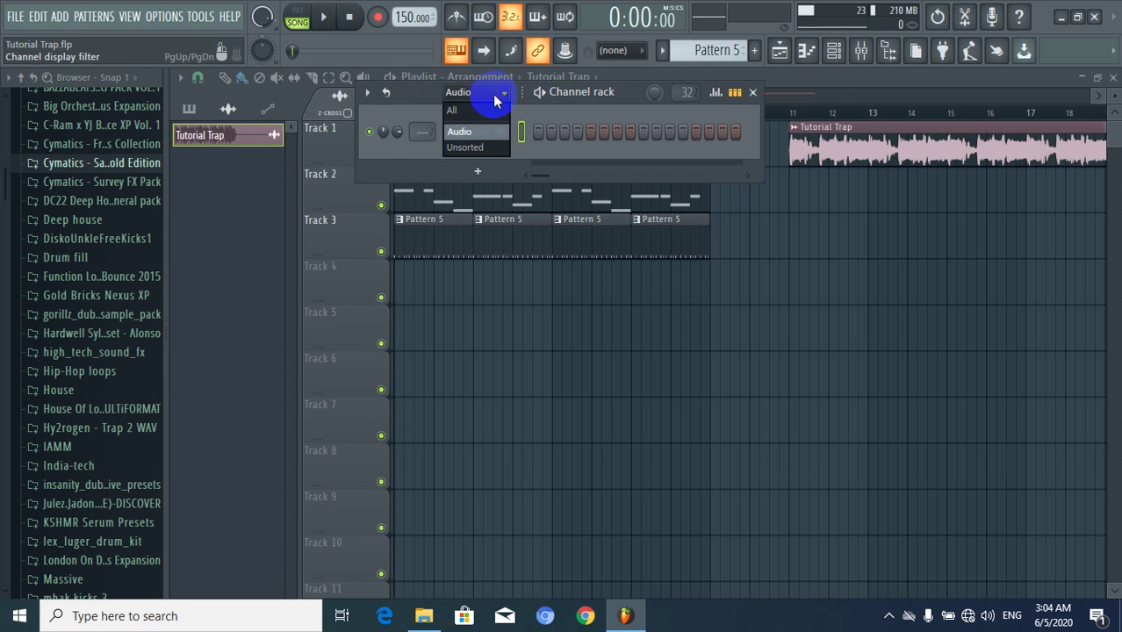
pyautogui.click(492, 105)
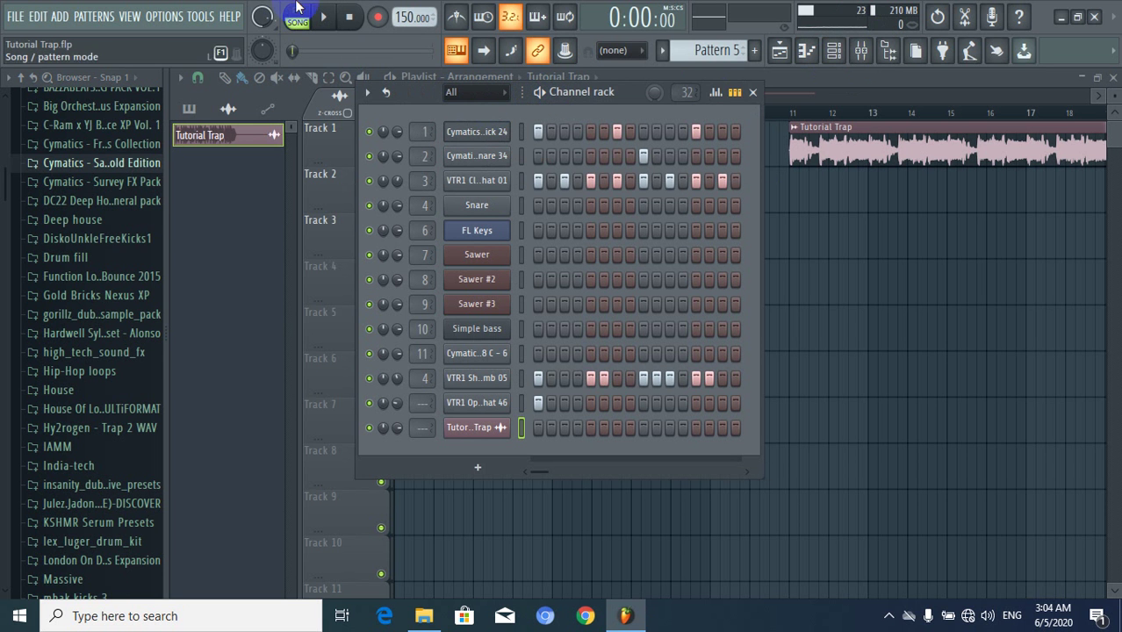
pyautogui.moveTo(715, 48); pyautogui.dragTo(709, 81)
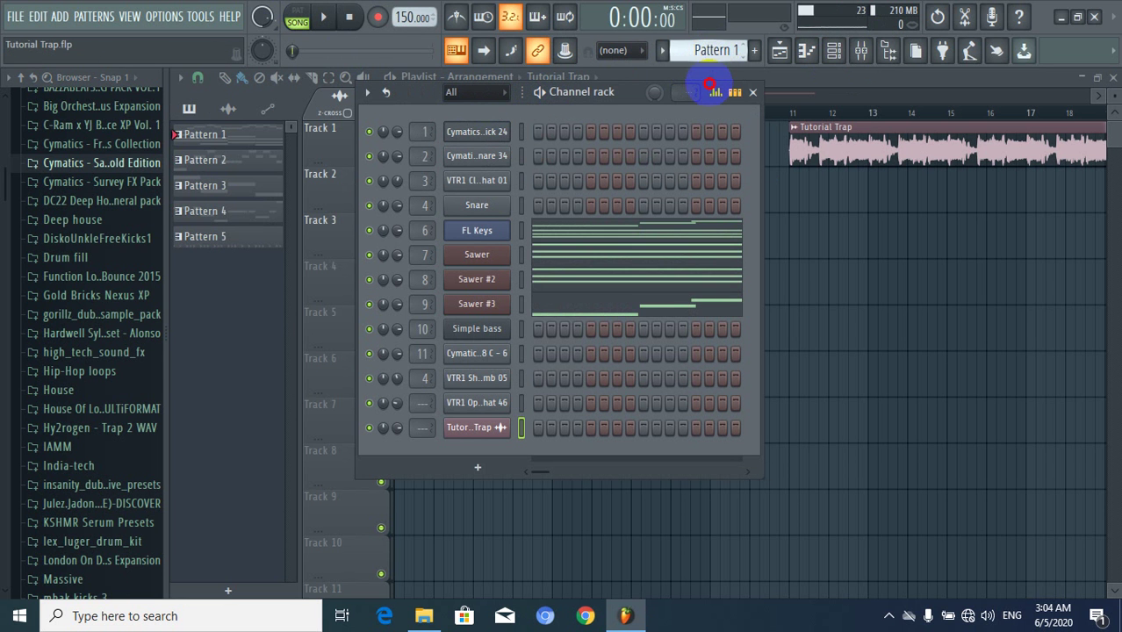
pyautogui.click(521, 235)
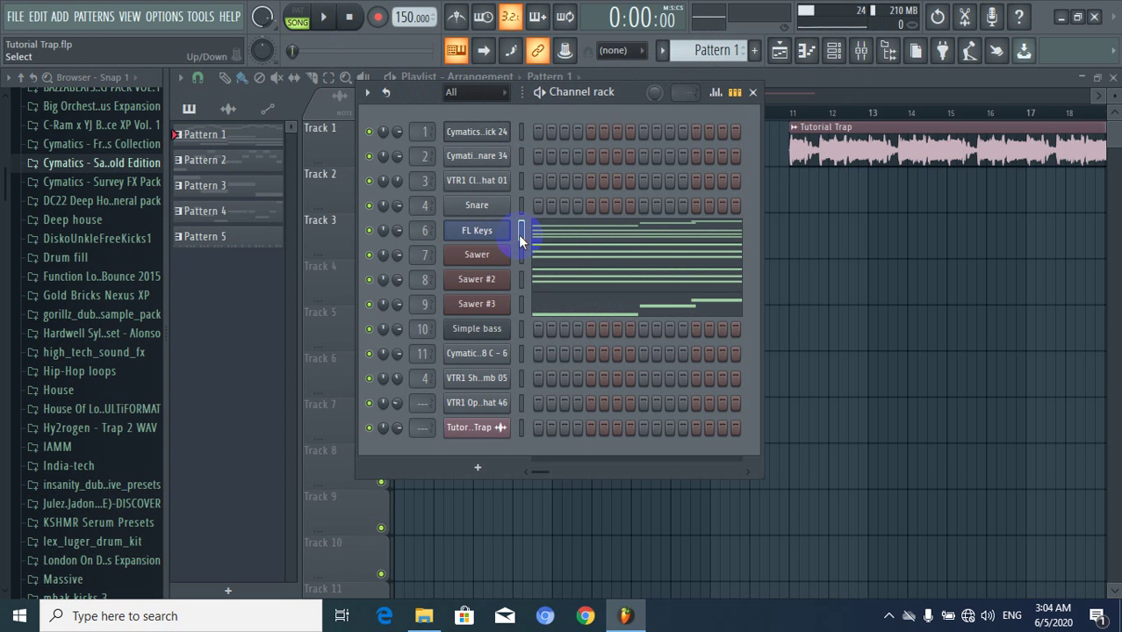
# Add another FL Keys instrument channel and bring the Channel rack back in front of its plugin window.
pyautogui.click(58, 16)
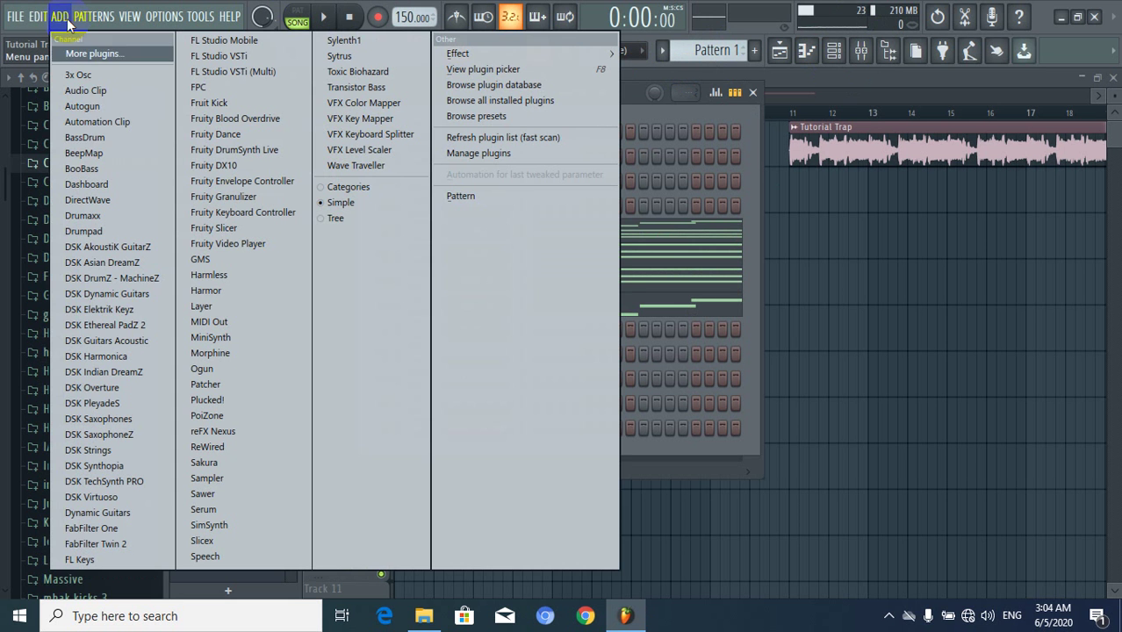
pyautogui.click(79, 559)
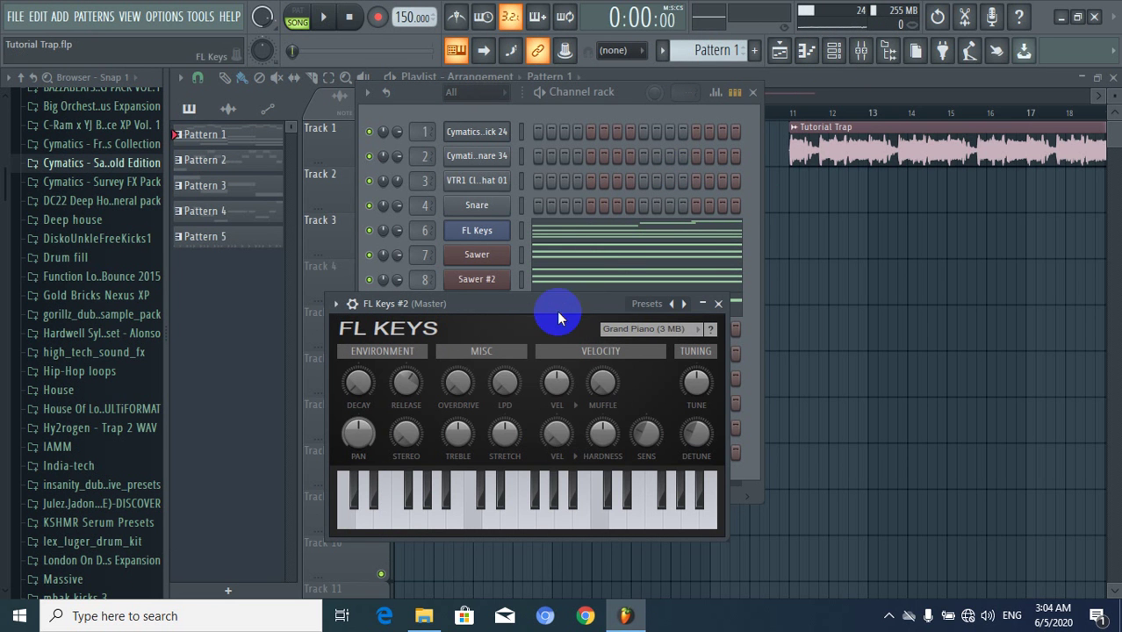
pyautogui.moveTo(558, 313); pyautogui.dragTo(554, 273)
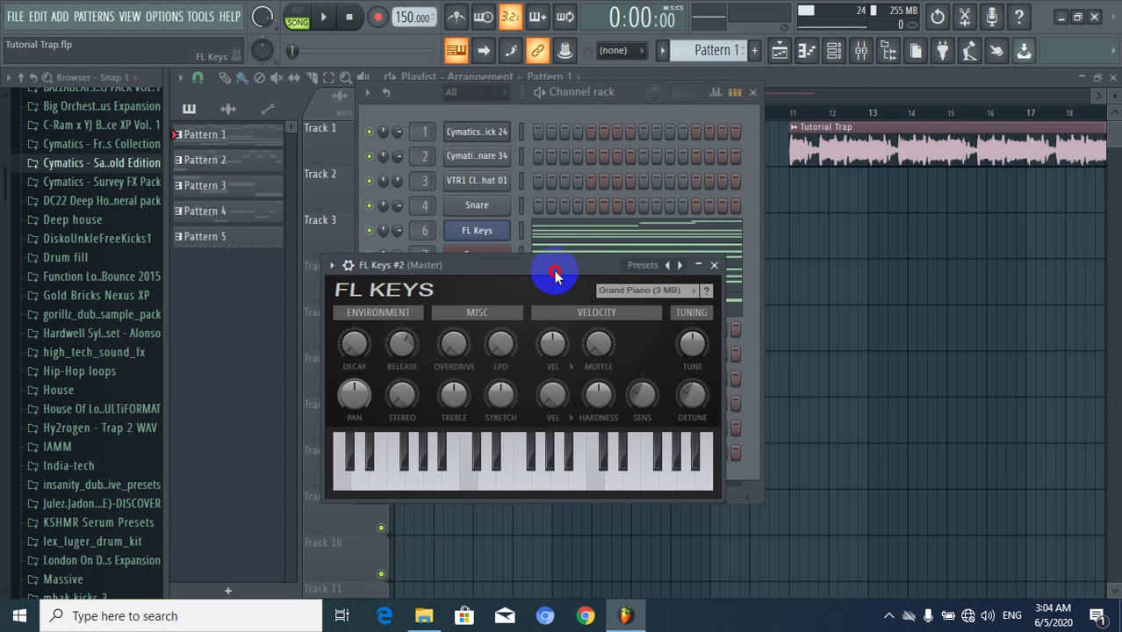
pyautogui.click(611, 110)
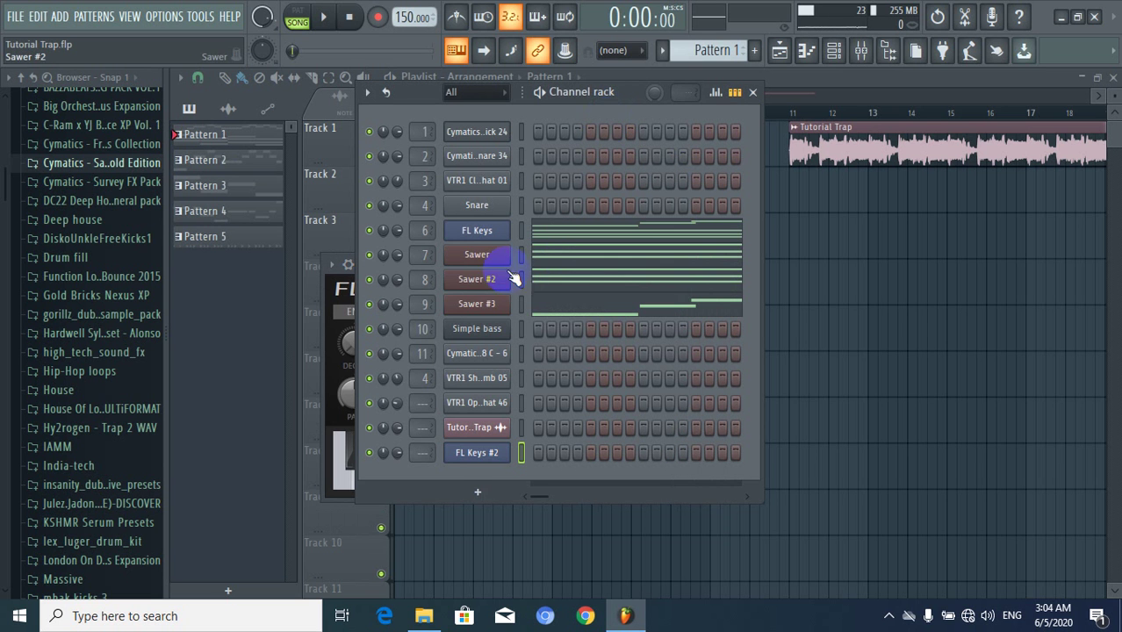
# Copy the original FL Keys channel's notes from Pattern 1 into the FL Keys #2 channel in Pattern 6.
pyautogui.click(519, 232)
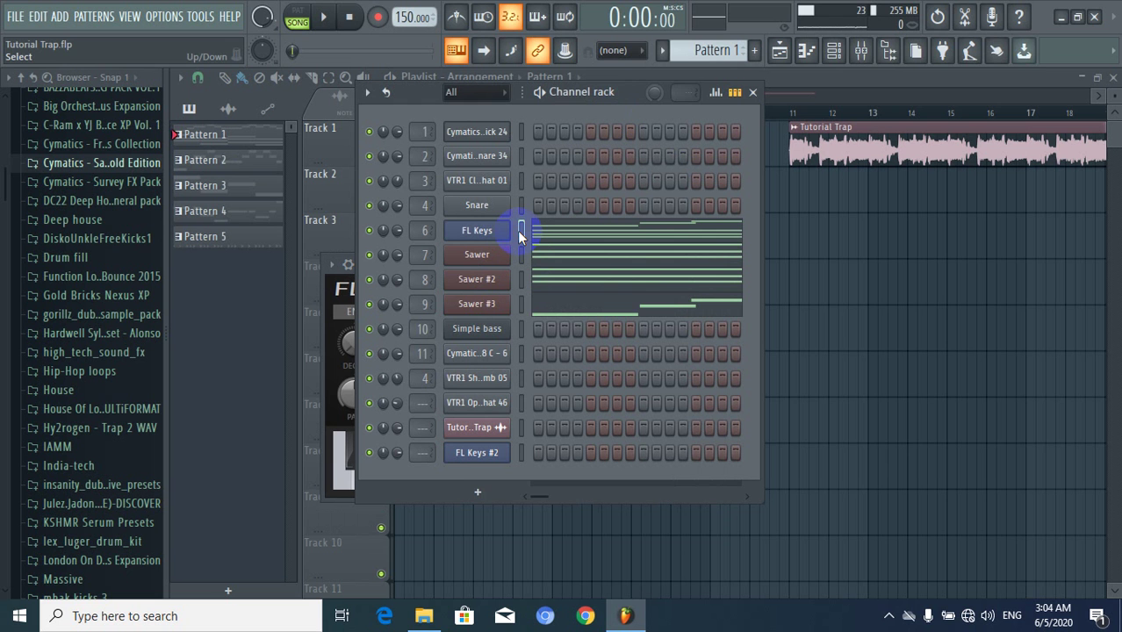
pyautogui.moveTo(717, 50); pyautogui.dragTo(726, 593)
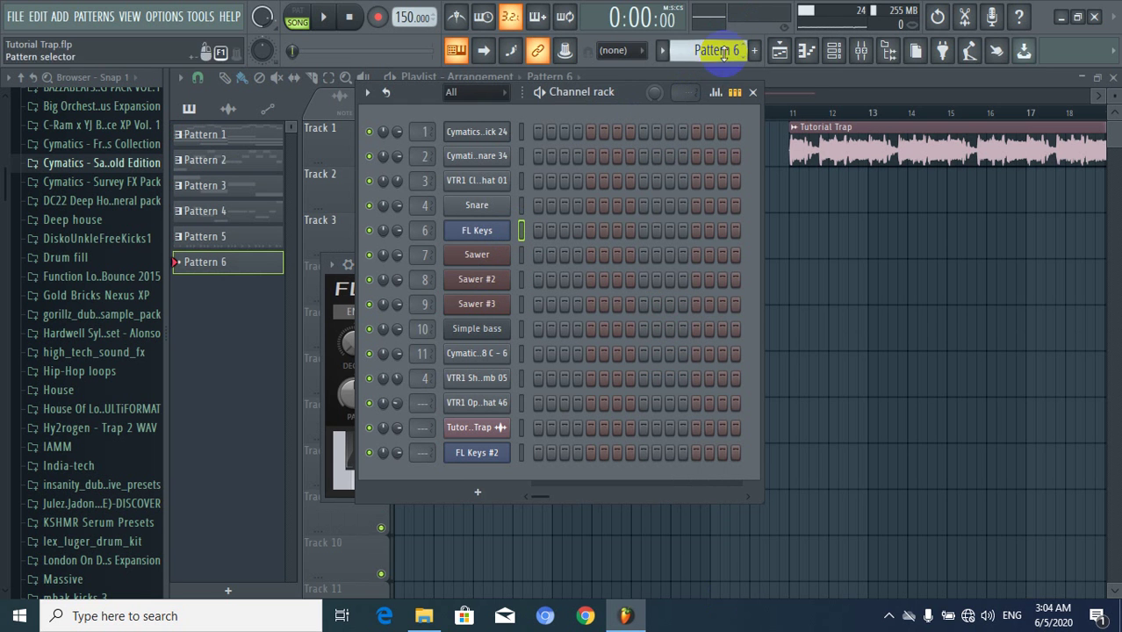
pyautogui.click(520, 453)
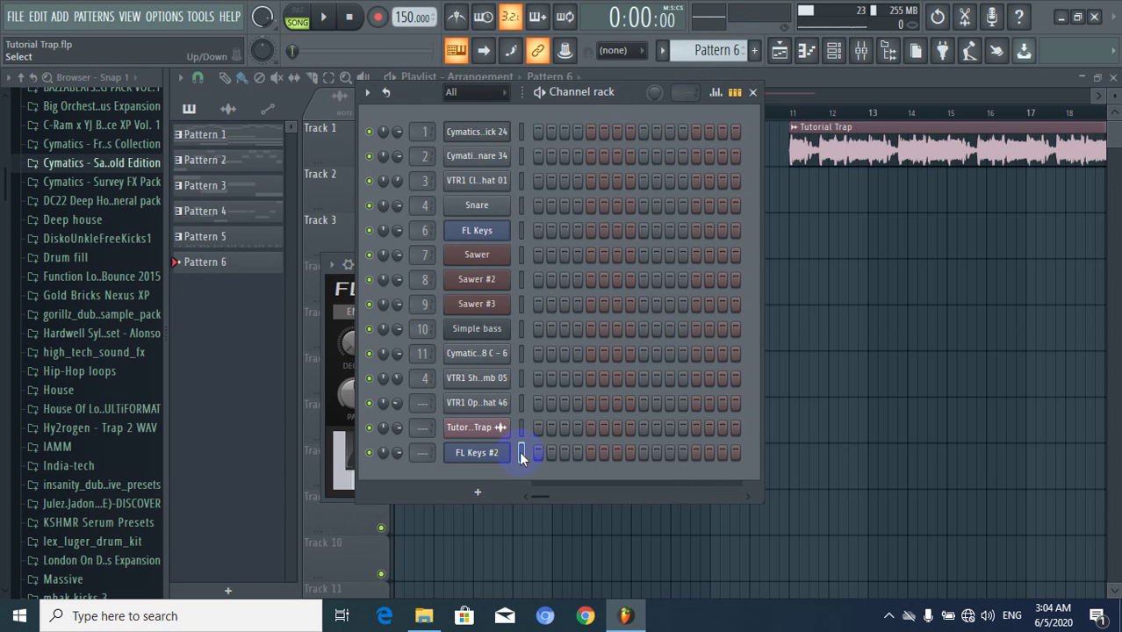
pyautogui.hotkey('ctrl', 'v')
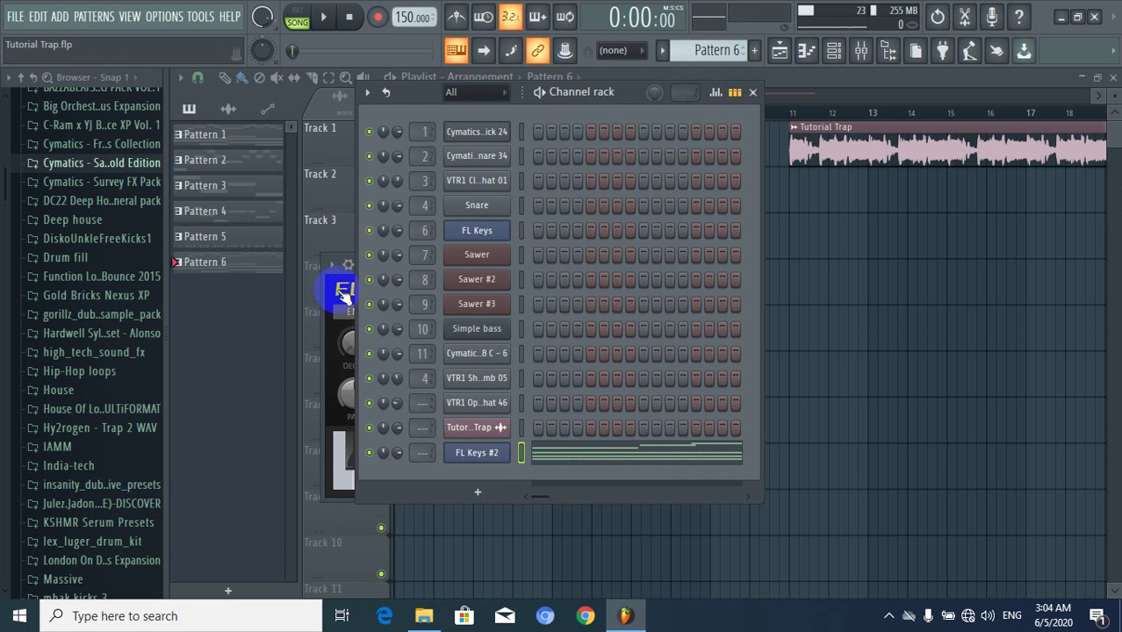
# Audition the copied notes by playing Pattern 6 in pattern mode, and stop the playback.
pyautogui.click(333, 367)
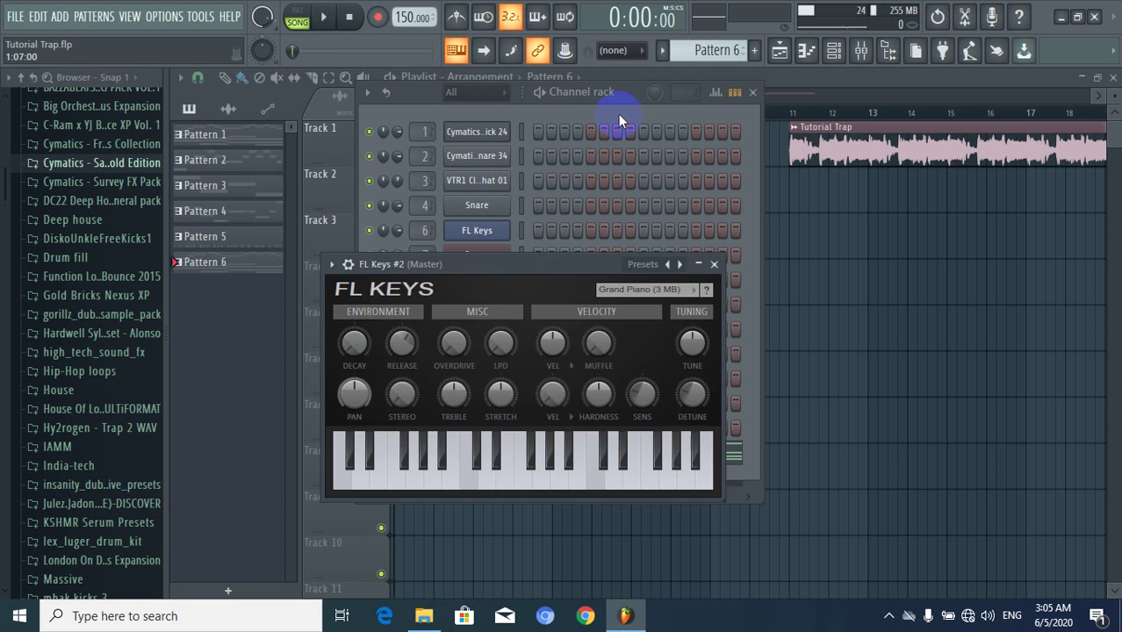
pyautogui.click(618, 114)
pyautogui.click(297, 16)
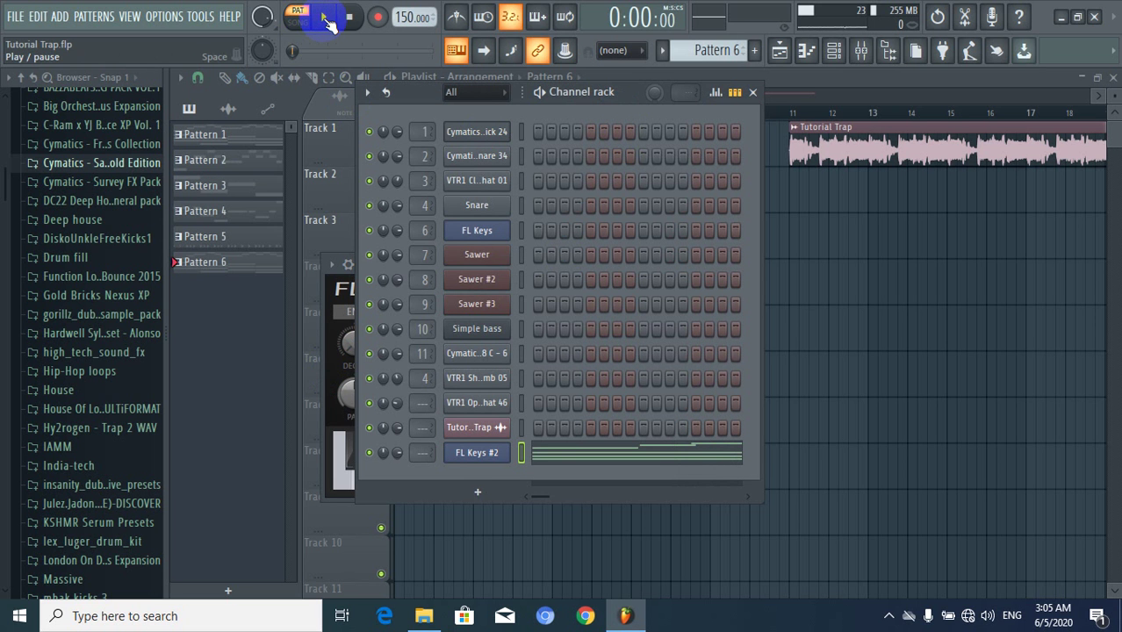
pyautogui.click(325, 20)
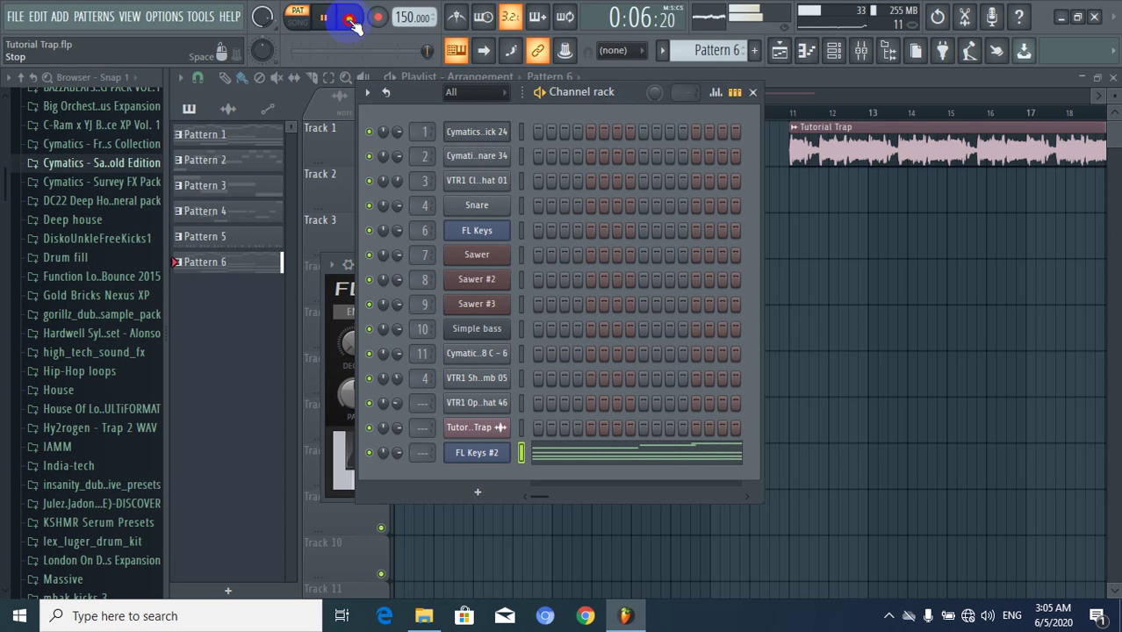
pyautogui.click(350, 19)
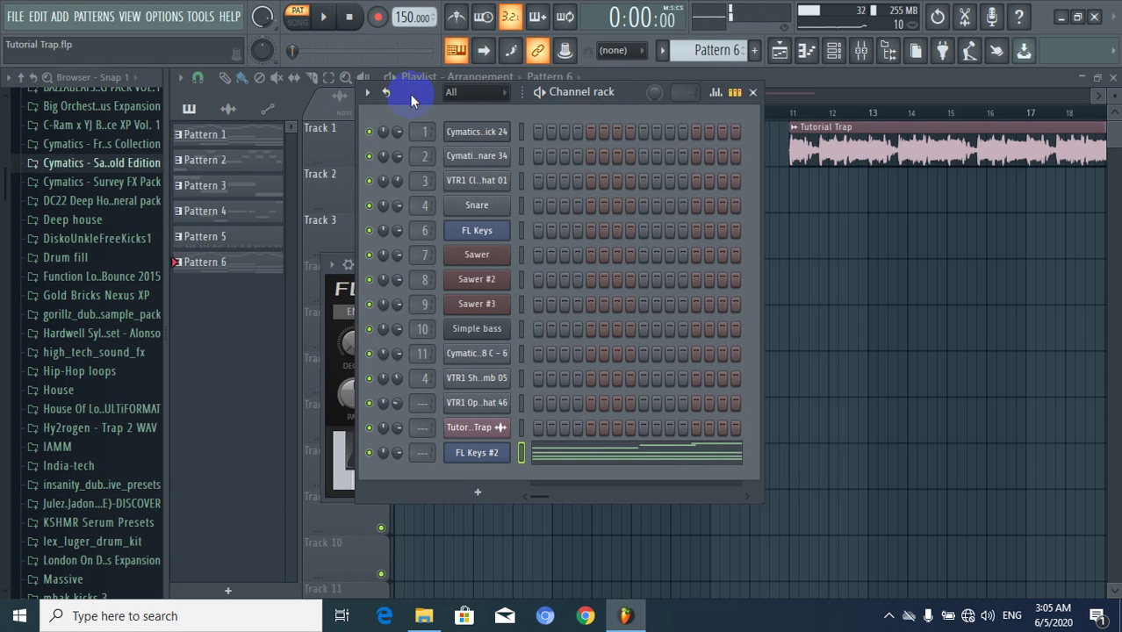
# Open the FL Keys #2 notes in the Piano roll and examine the chords and melody, sounding the matching keys.
pyautogui.click(571, 455)
pyautogui.moveTo(966, 211); pyautogui.dragTo(1004, 283)
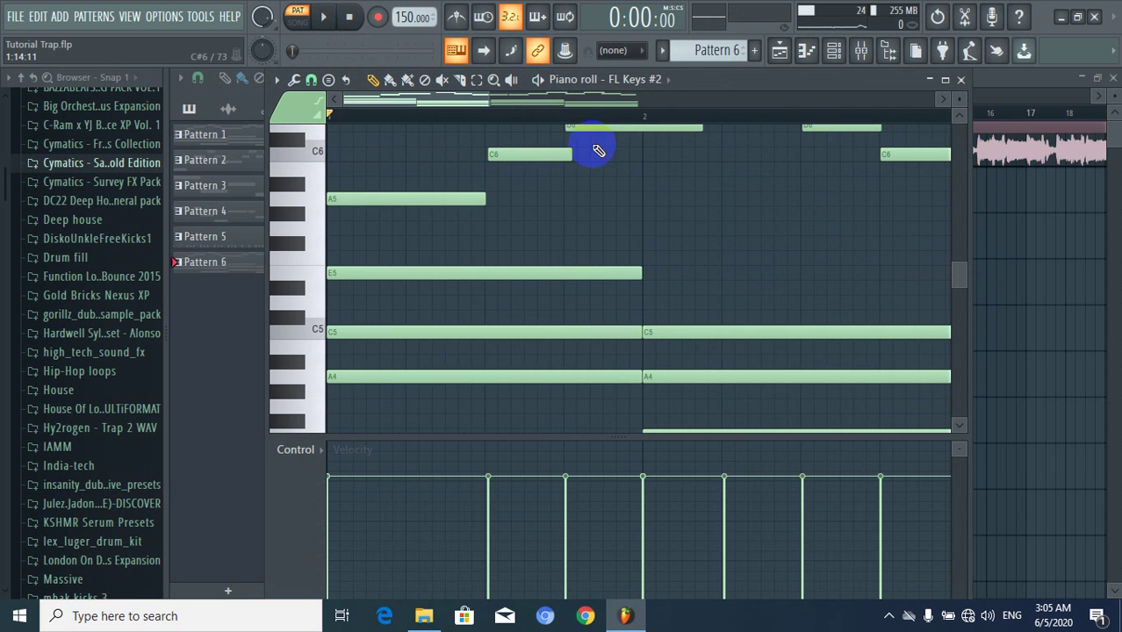
pyautogui.moveTo(493, 100); pyautogui.dragTo(759, 100)
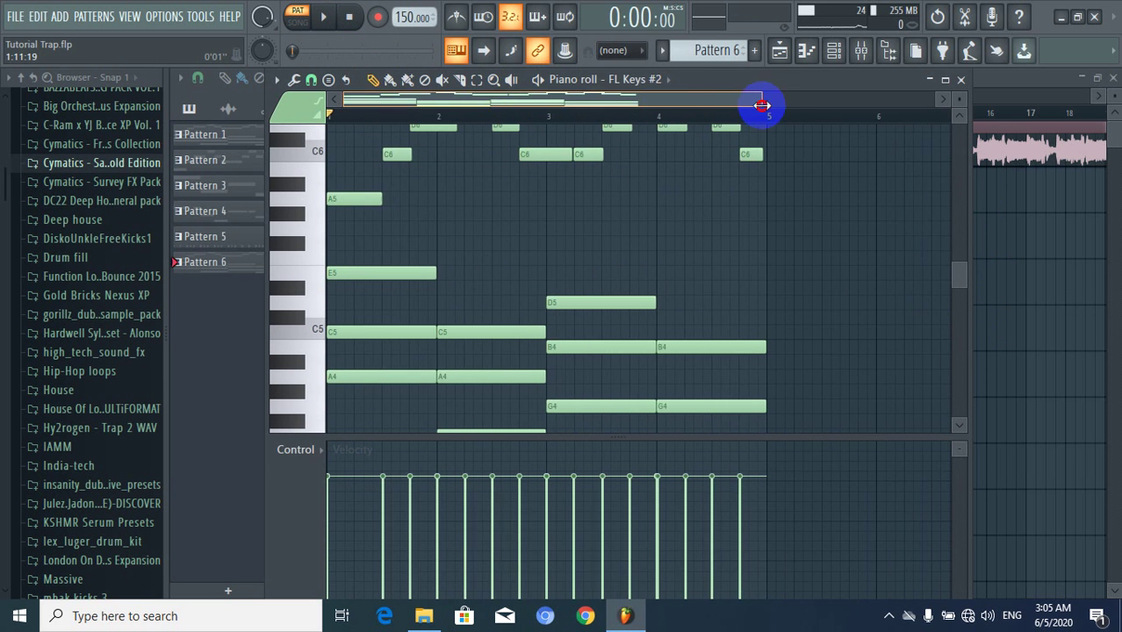
pyautogui.click(294, 376)
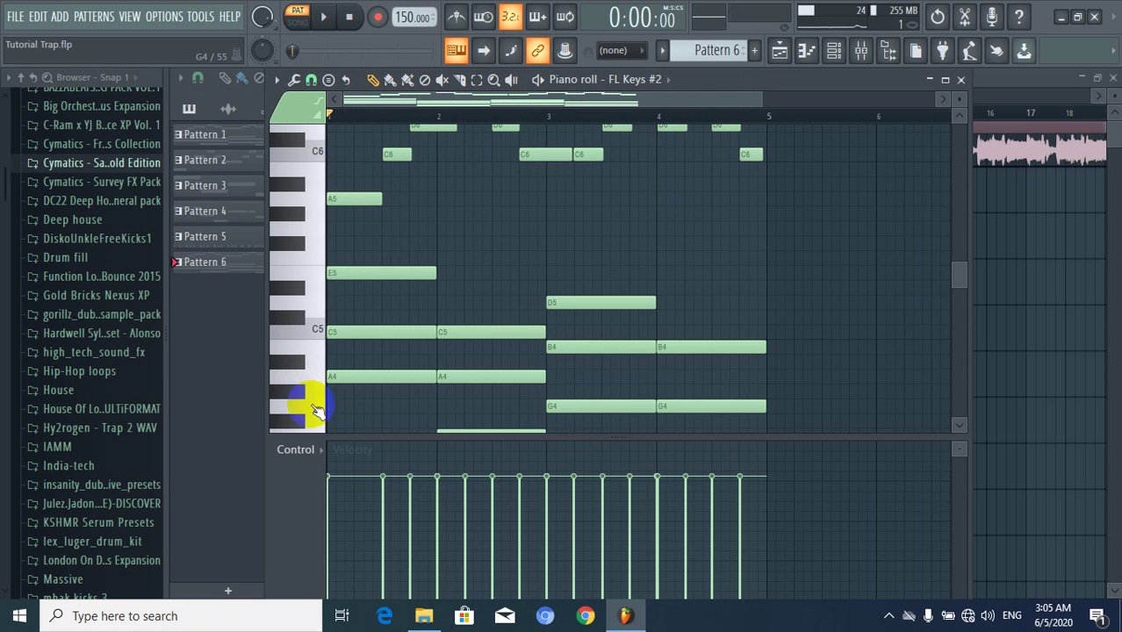
pyautogui.moveTo(960, 277); pyautogui.dragTo(961, 300)
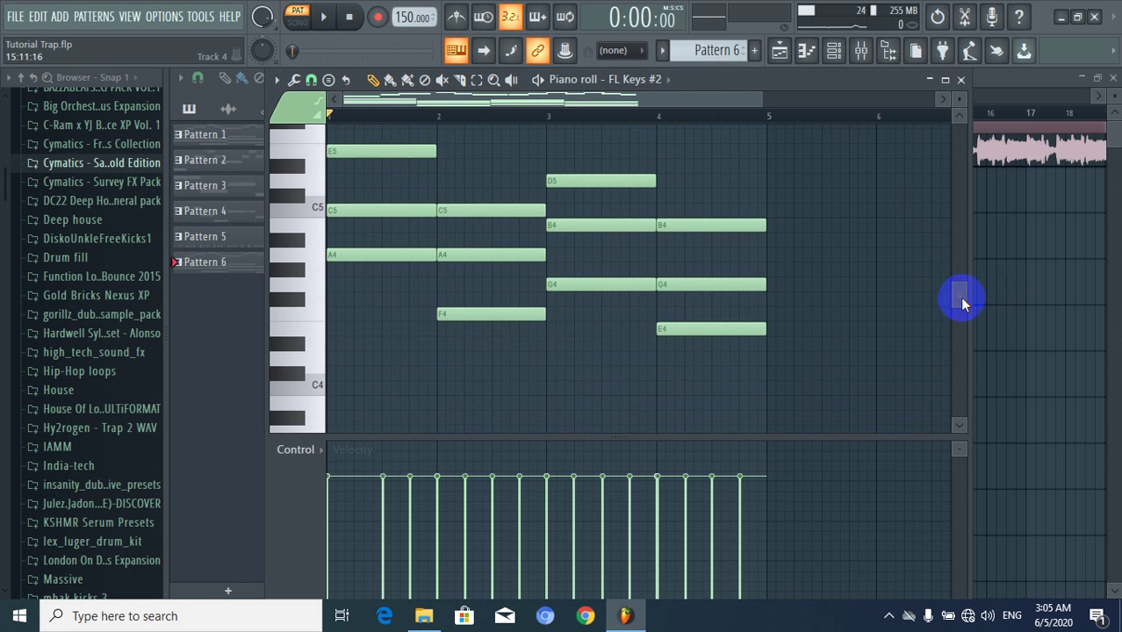
pyautogui.click(297, 303)
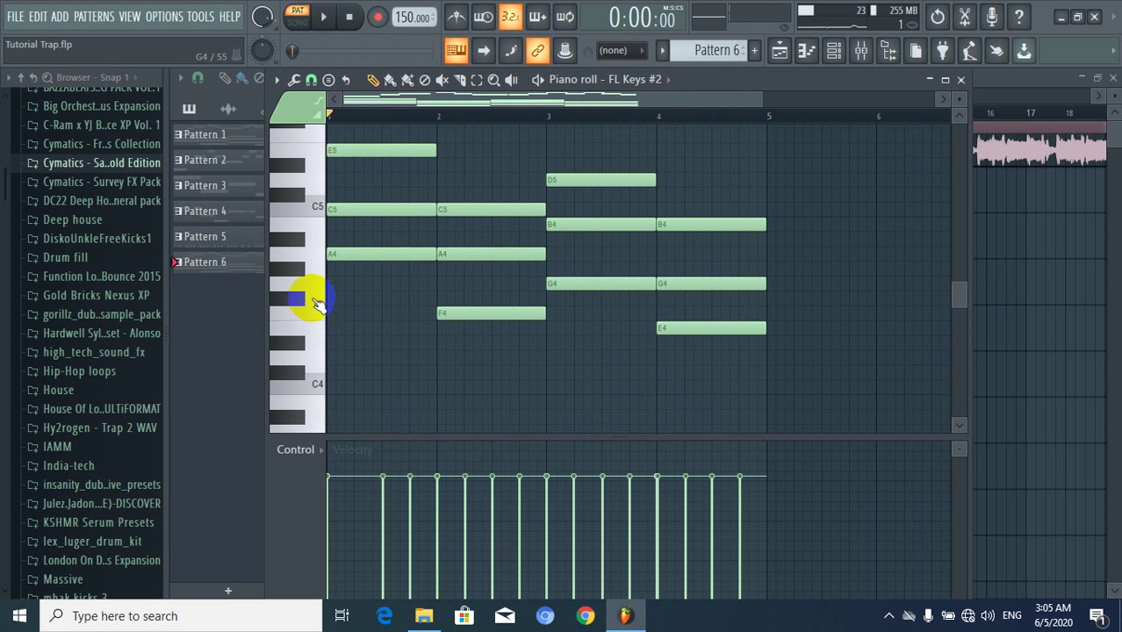
pyautogui.click(312, 282)
pyautogui.click(312, 286)
pyautogui.click(317, 332)
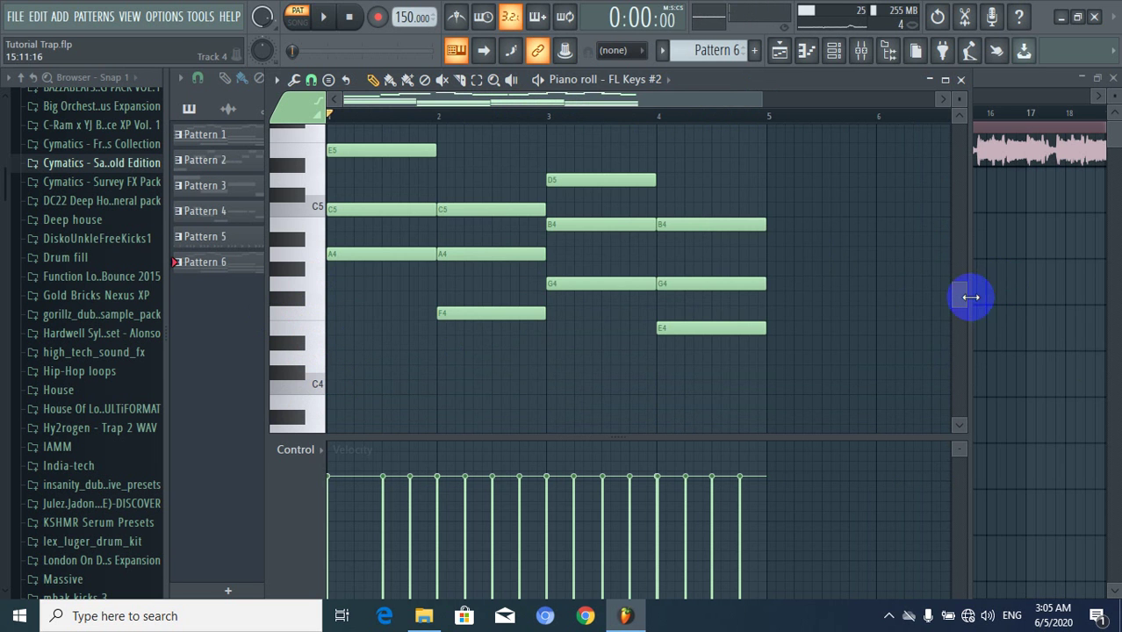
pyautogui.moveTo(961, 296); pyautogui.dragTo(969, 266)
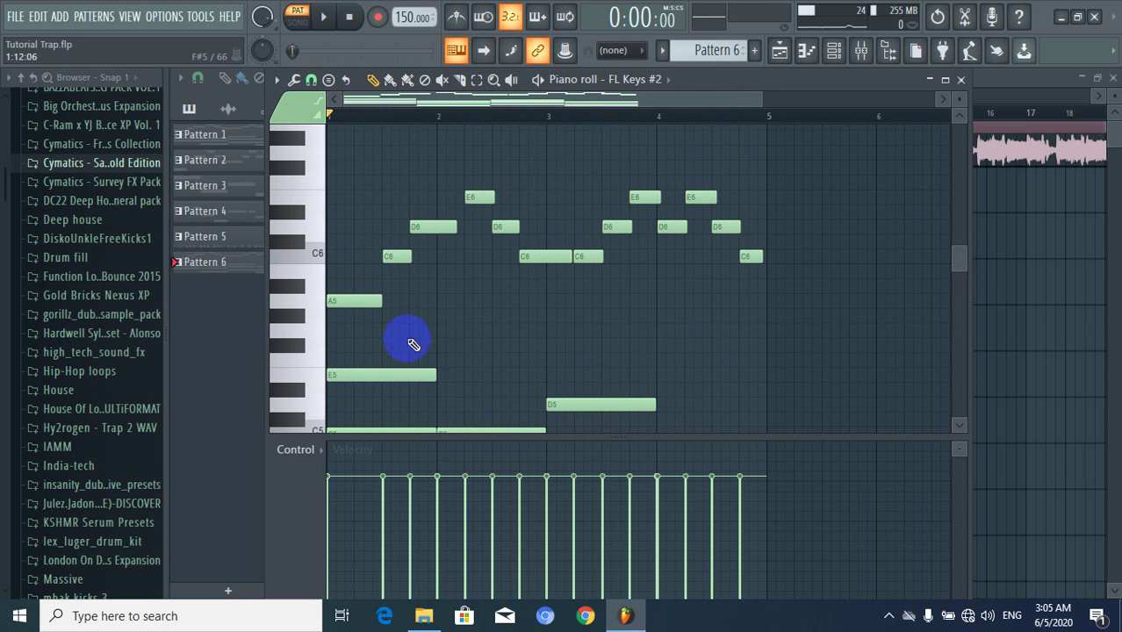
# Play Pattern 6 while following its melody notes in the Piano roll, and stop the playback.
pyautogui.click(336, 20)
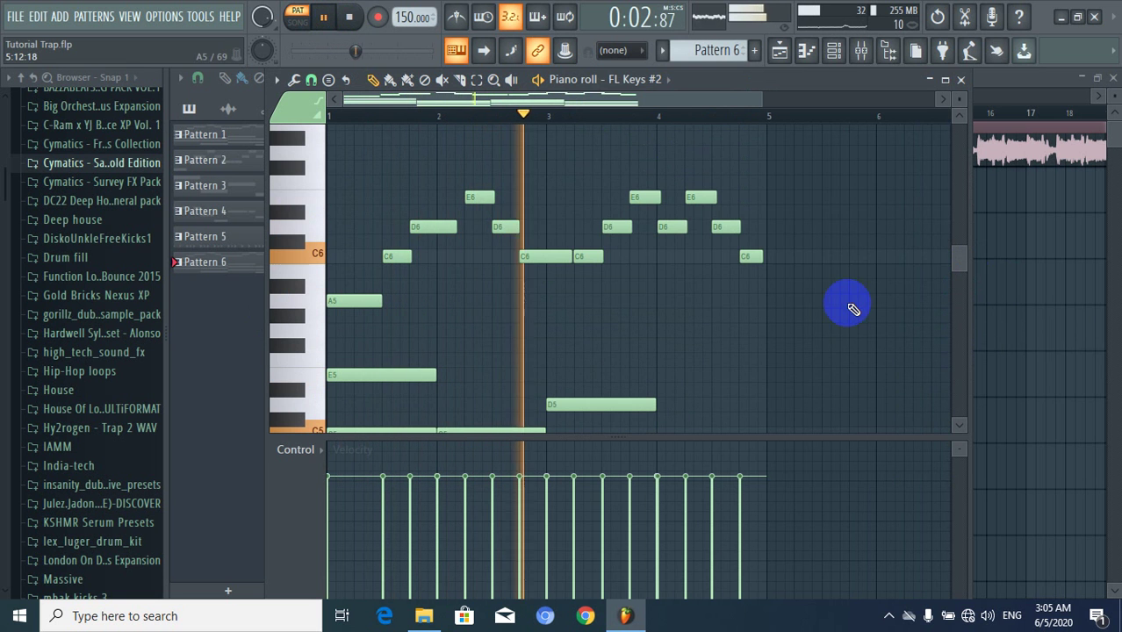
pyautogui.moveTo(963, 254)
pyautogui.mouseDown()
pyautogui.moveTo(962, 264)
pyautogui.moveTo(963, 253)
pyautogui.mouseUp()
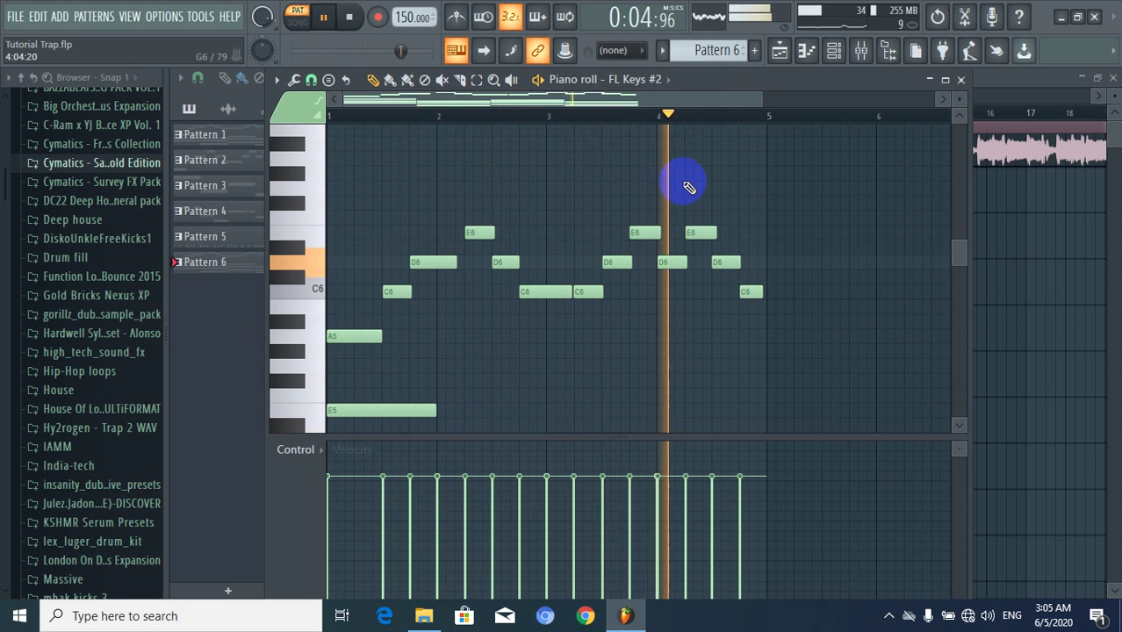
pyautogui.click(349, 17)
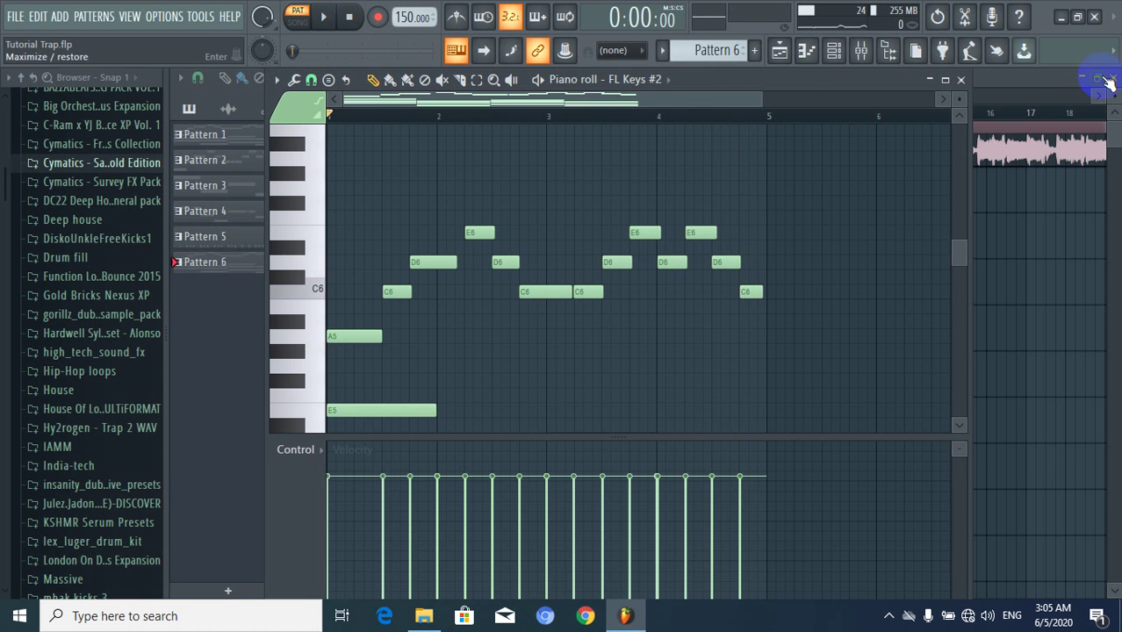
# Return to the Playlist and switch playback to song mode with the arrangement's beginning in view.
pyautogui.click(1019, 82)
pyautogui.moveTo(643, 94); pyautogui.dragTo(733, 94)
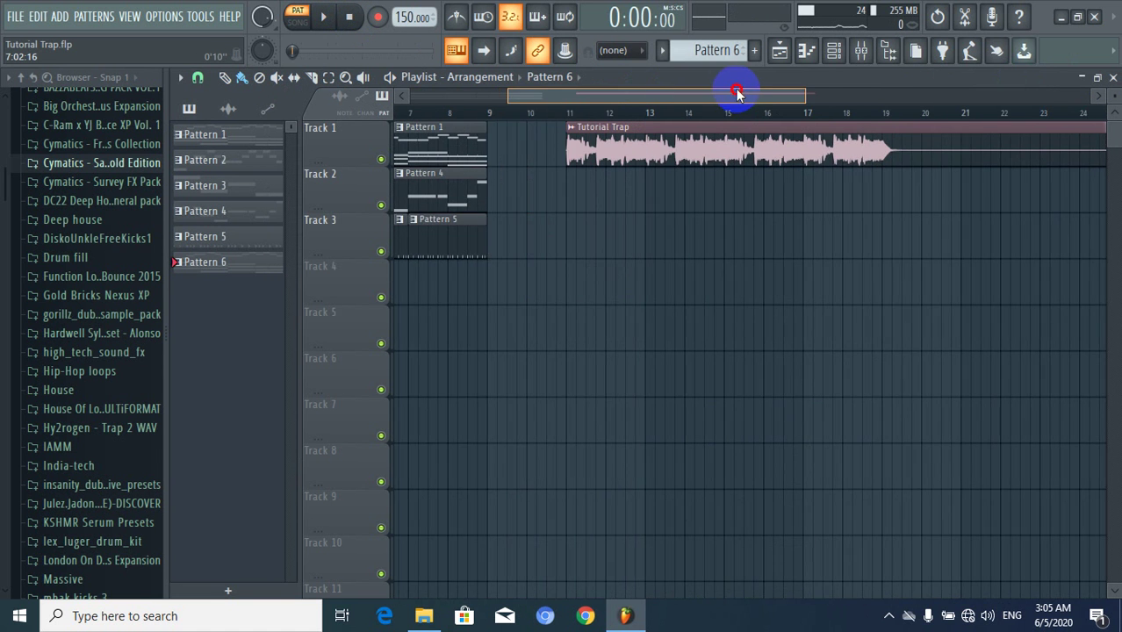
pyautogui.moveTo(560, 96); pyautogui.dragTo(412, 97)
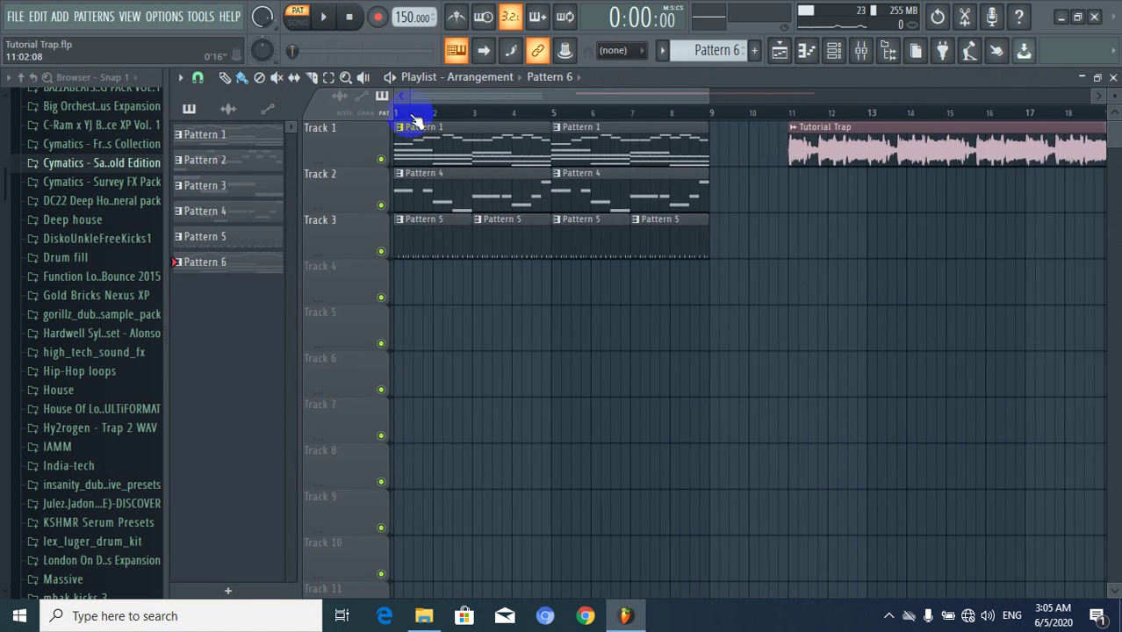
pyautogui.click(409, 114)
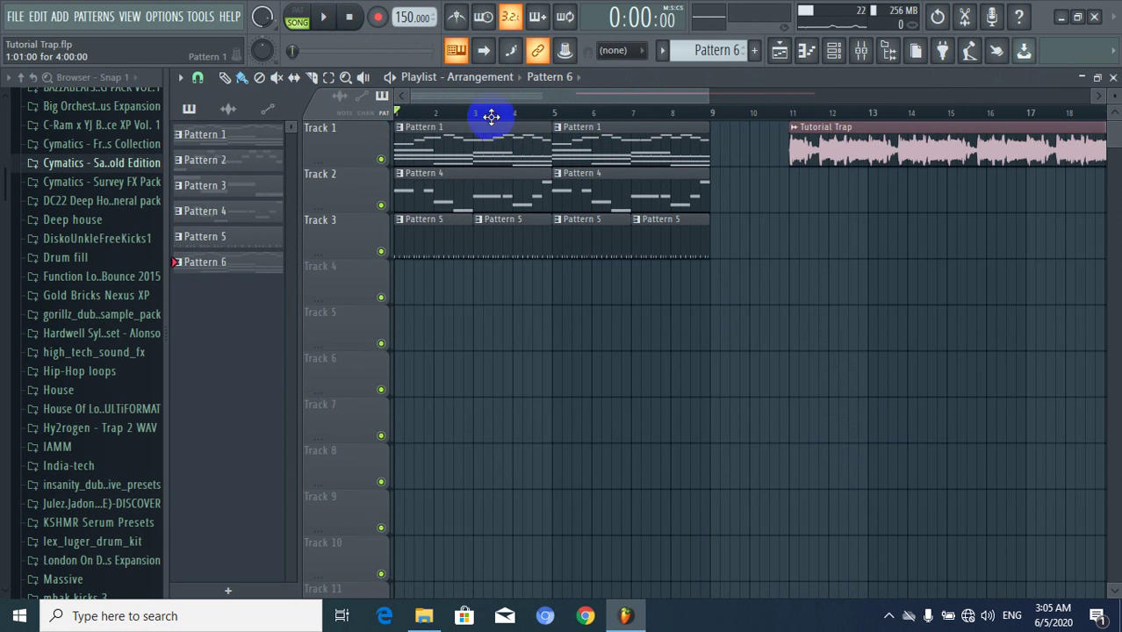
# Try selecting a time range over the first four bars of the Playlist timeline, and clear the selection.
pyautogui.moveTo(406, 116); pyautogui.dragTo(566, 130)
pyautogui.keyDown('ctrl'); pyautogui.click(409, 116); pyautogui.keyUp('ctrl')
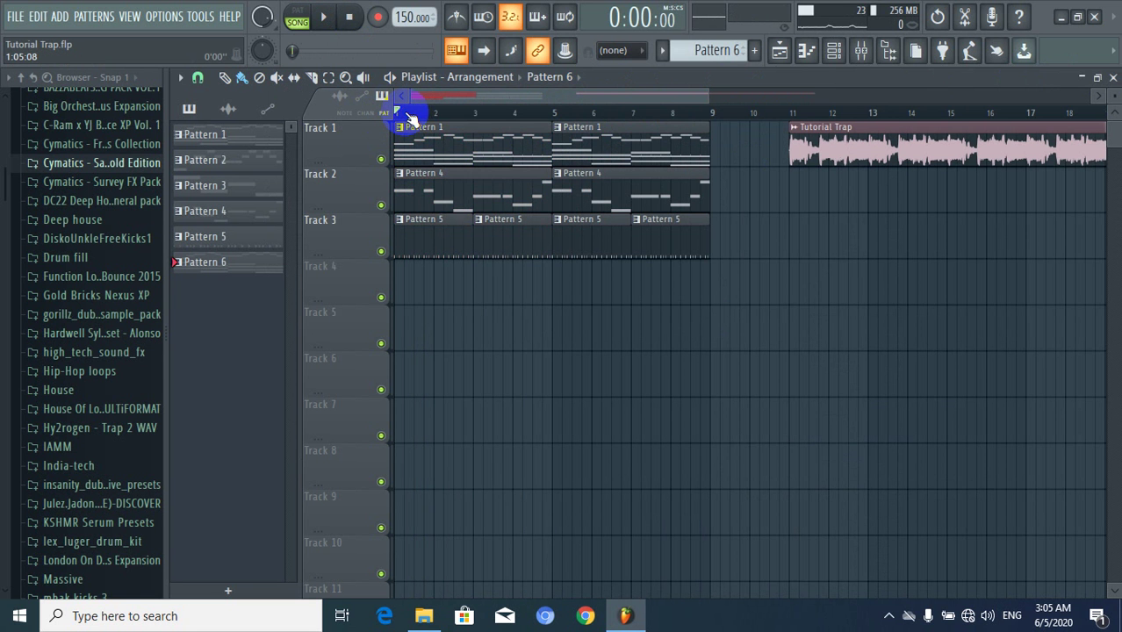
pyautogui.moveTo(459, 99); pyautogui.dragTo(438, 110)
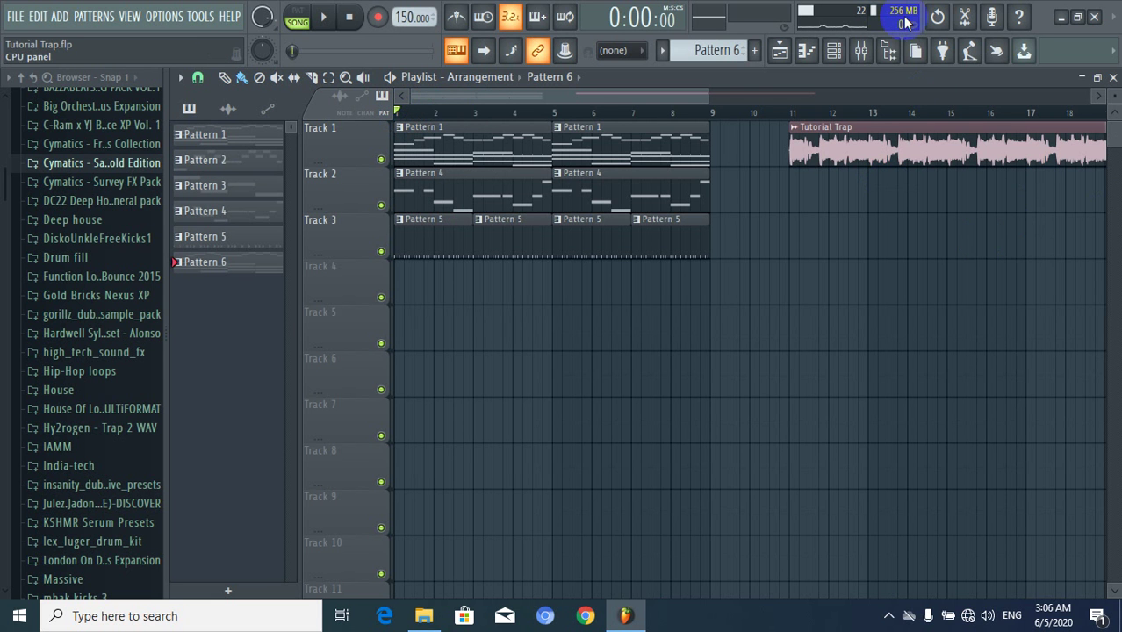
# Select the timeline range from 11:05 to 12:13 above the Tutorial Trap audio clip and place the playhead at bar 11.
pyautogui.moveTo(646, 98); pyautogui.dragTo(735, 102)
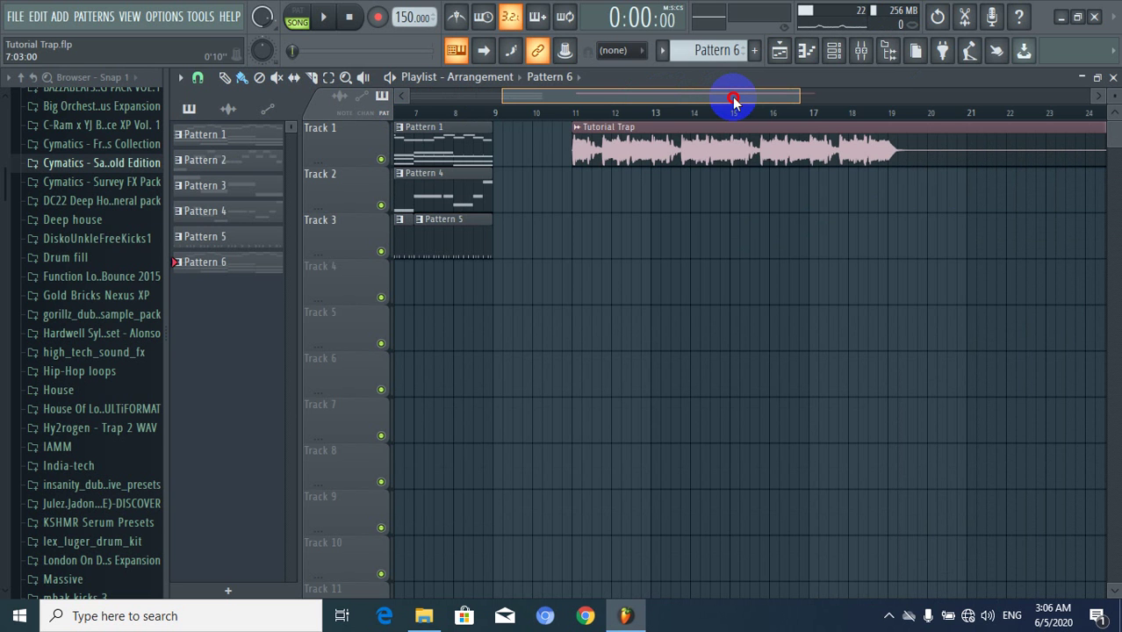
pyautogui.moveTo(734, 99); pyautogui.dragTo(734, 100)
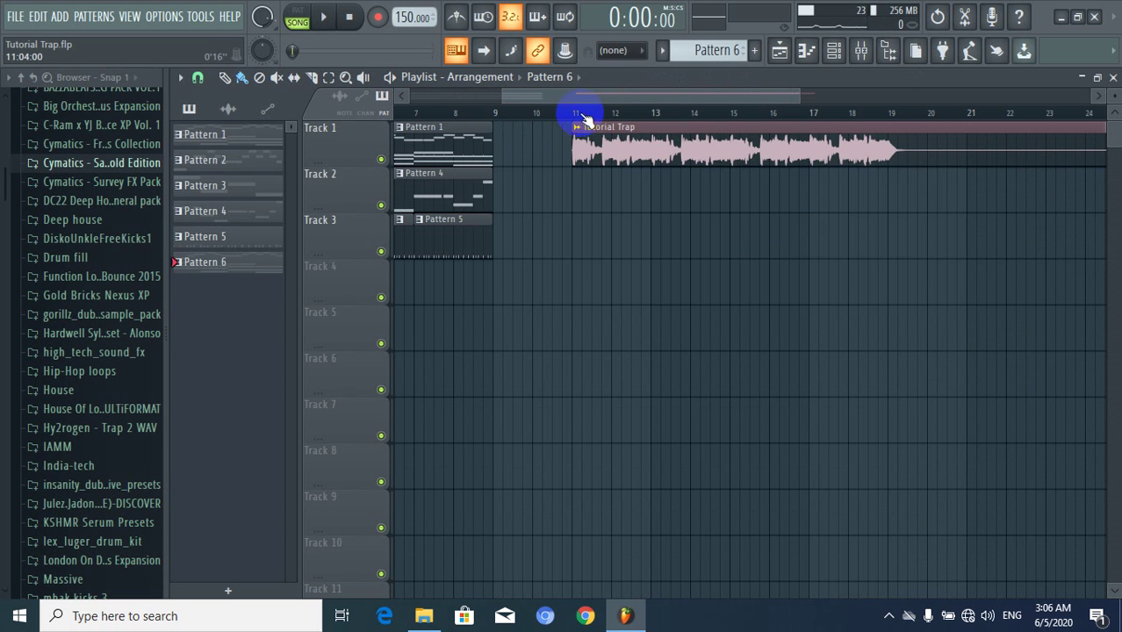
pyautogui.moveTo(580, 114); pyautogui.dragTo(640, 115)
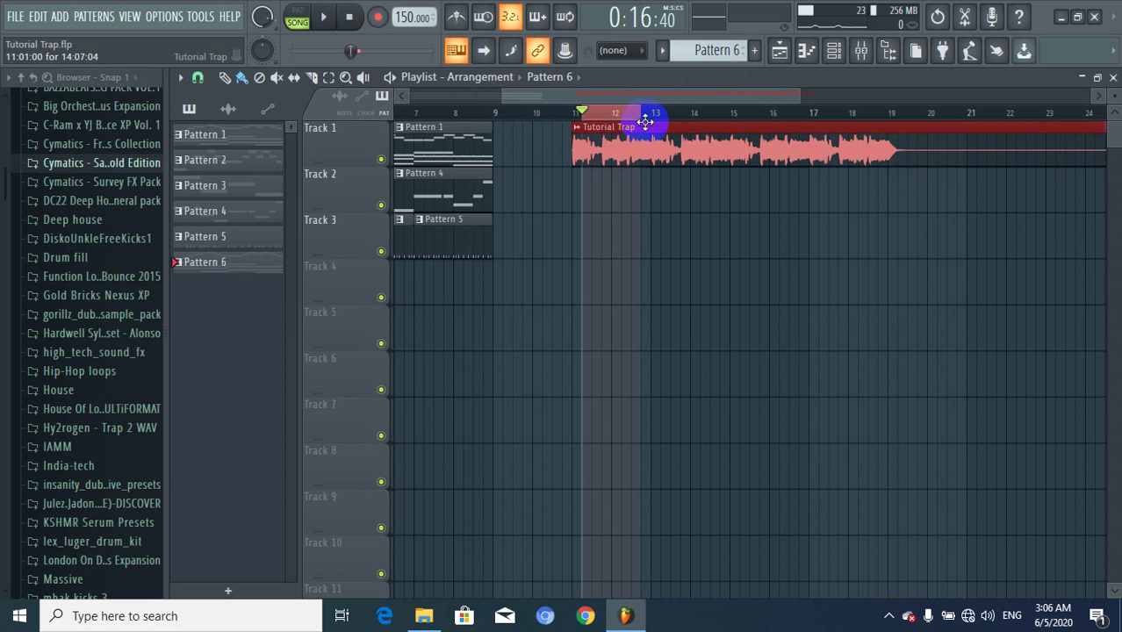
pyautogui.click(572, 112)
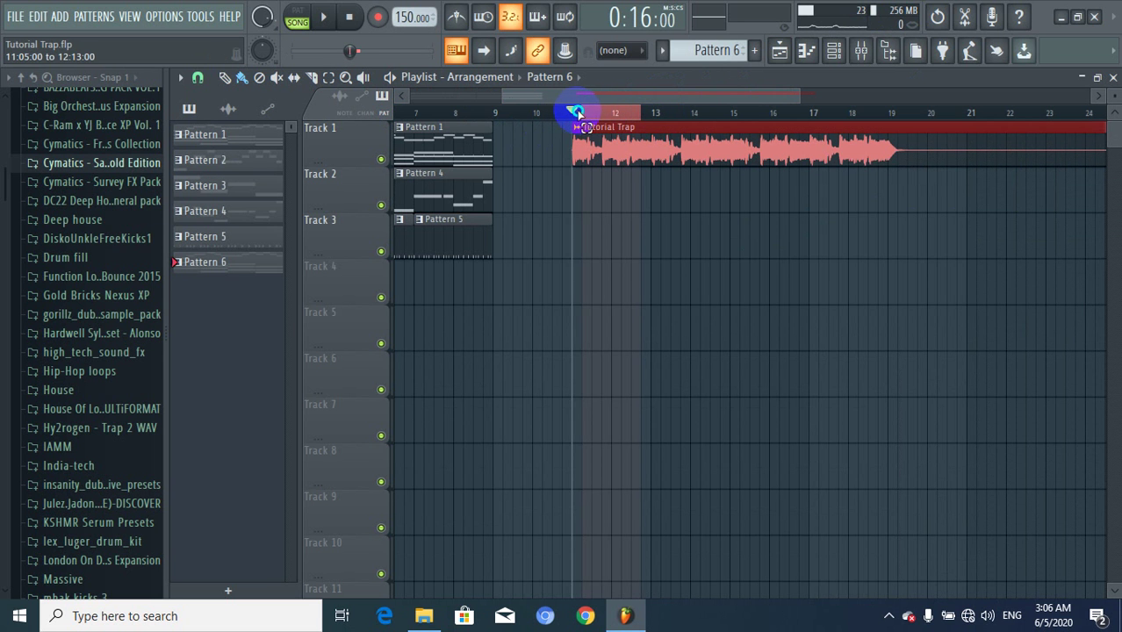
# Select the timeline range from bar 11 to bar 20 above the Tutorial Trap clip and play that section back, stopping near its end.
pyautogui.moveTo(572, 112); pyautogui.dragTo(928, 129)
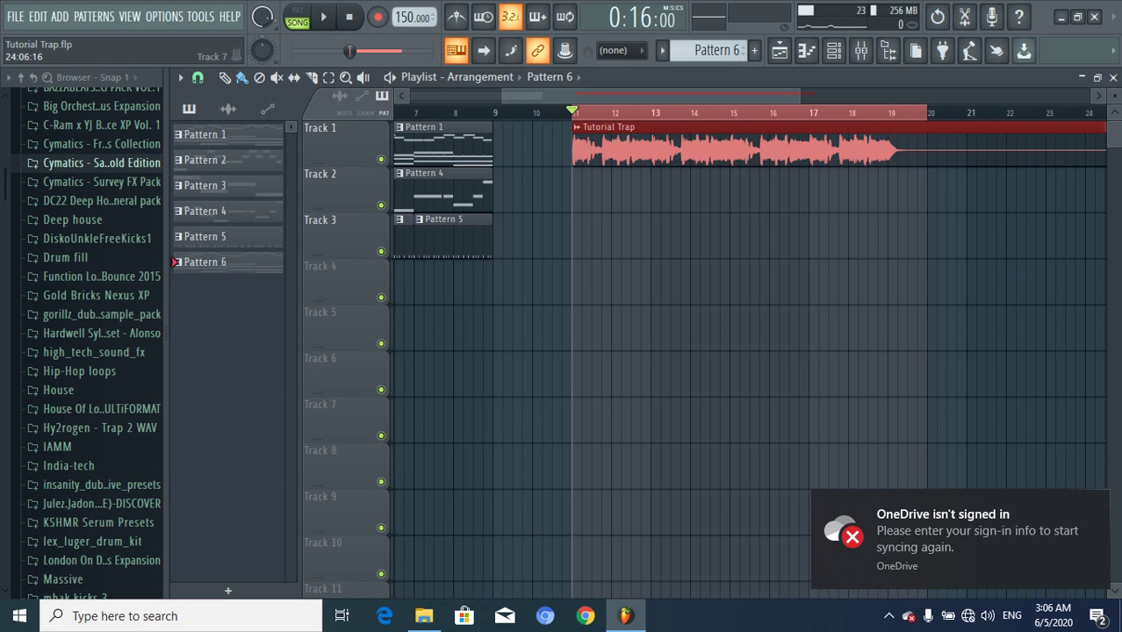
pyautogui.click(1097, 506)
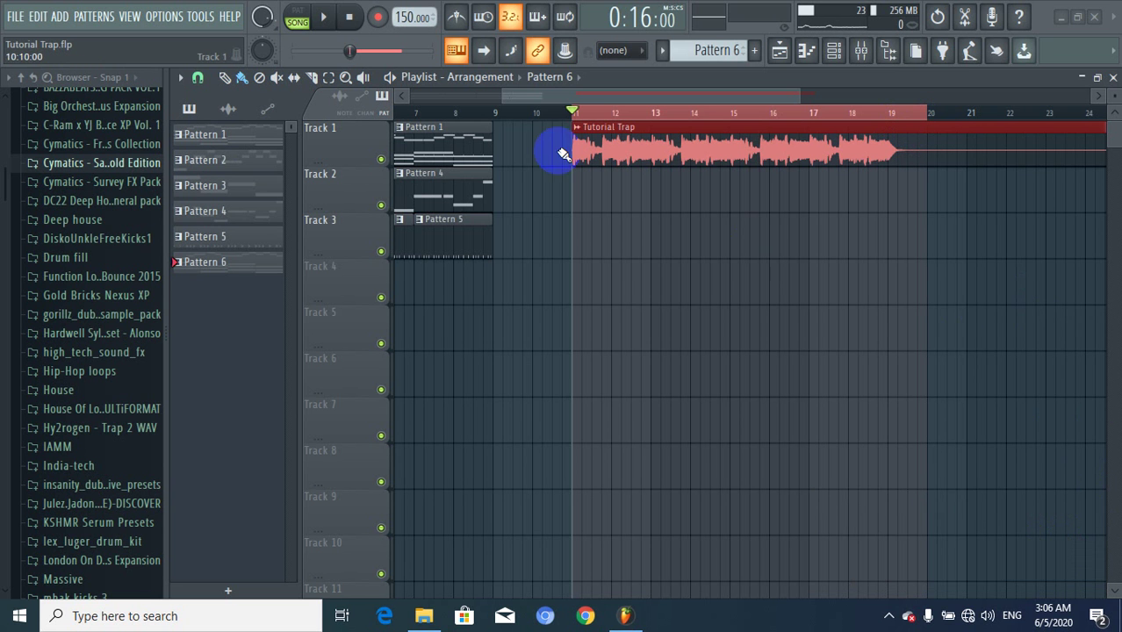
pyautogui.click(324, 17)
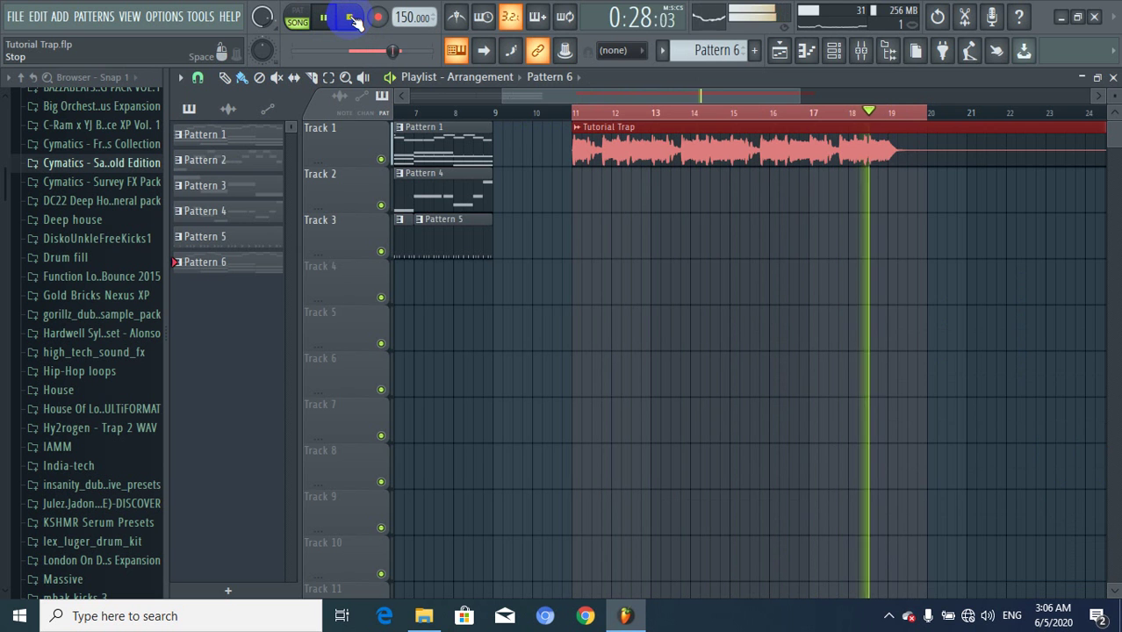
pyautogui.click(354, 22)
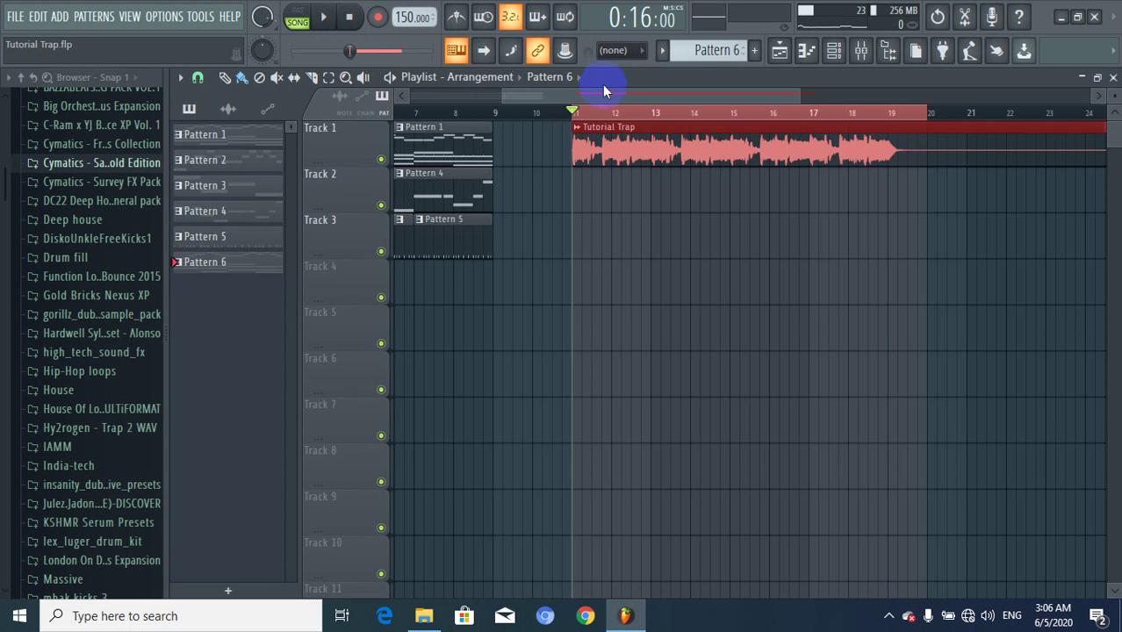
# Clear the timeline selection, play the arrangement briefly from bar 1, and compare its patterns with the Tutorial Trap clip.
pyautogui.moveTo(602, 88); pyautogui.dragTo(445, 81)
pyautogui.click(395, 112)
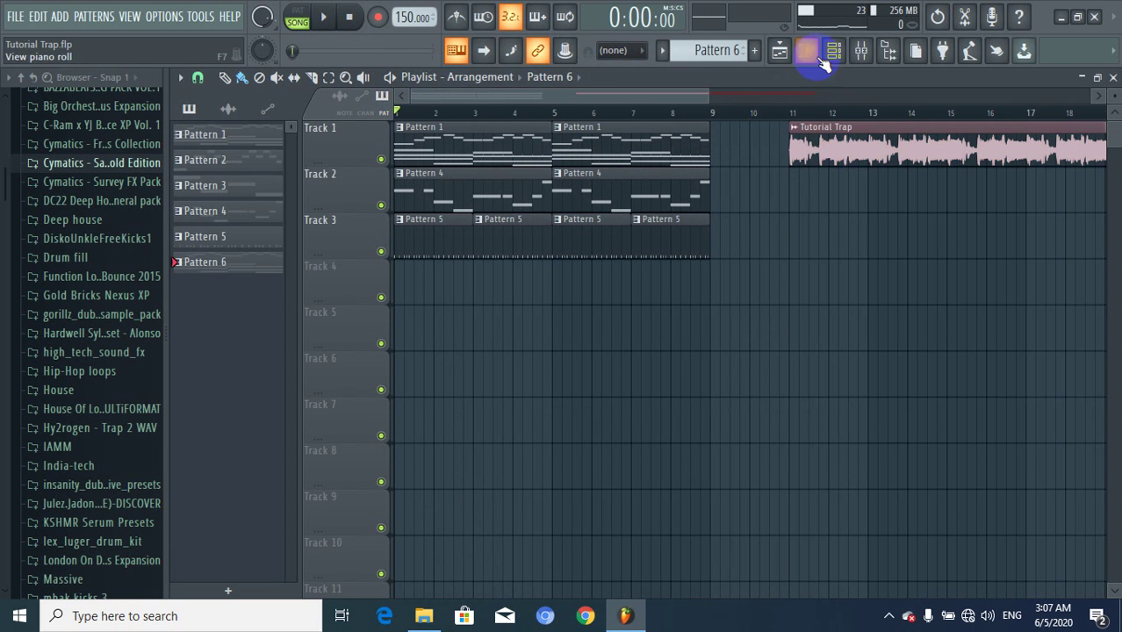
pyautogui.click(324, 18)
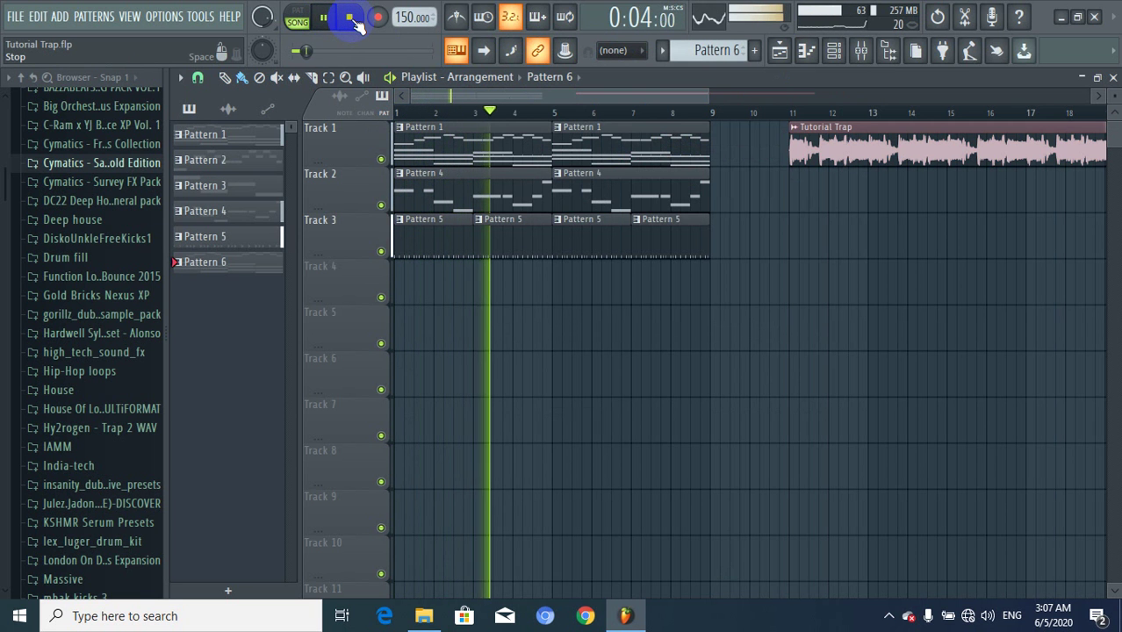
pyautogui.click(350, 17)
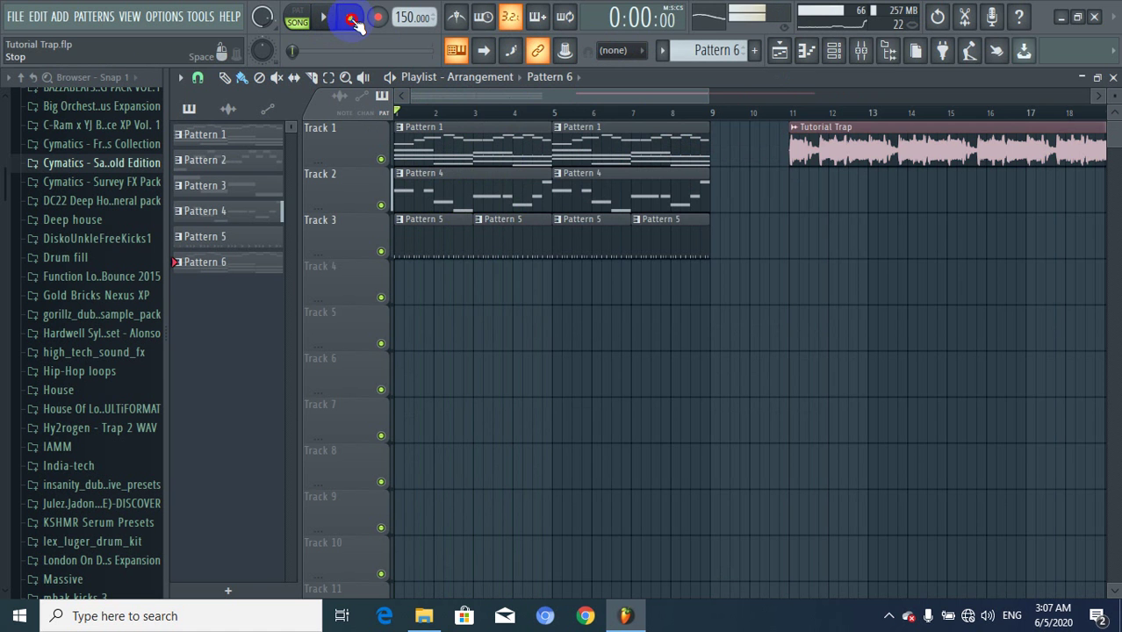
pyautogui.moveTo(495, 107); pyautogui.dragTo(534, 108)
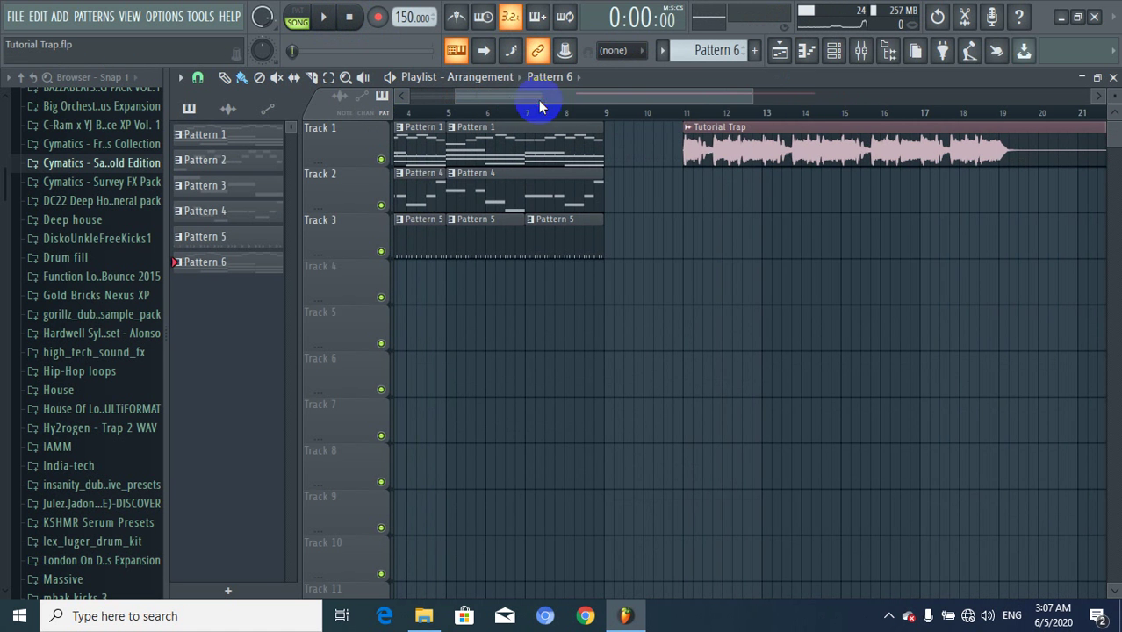
pyautogui.moveTo(709, 98); pyautogui.dragTo(648, 94)
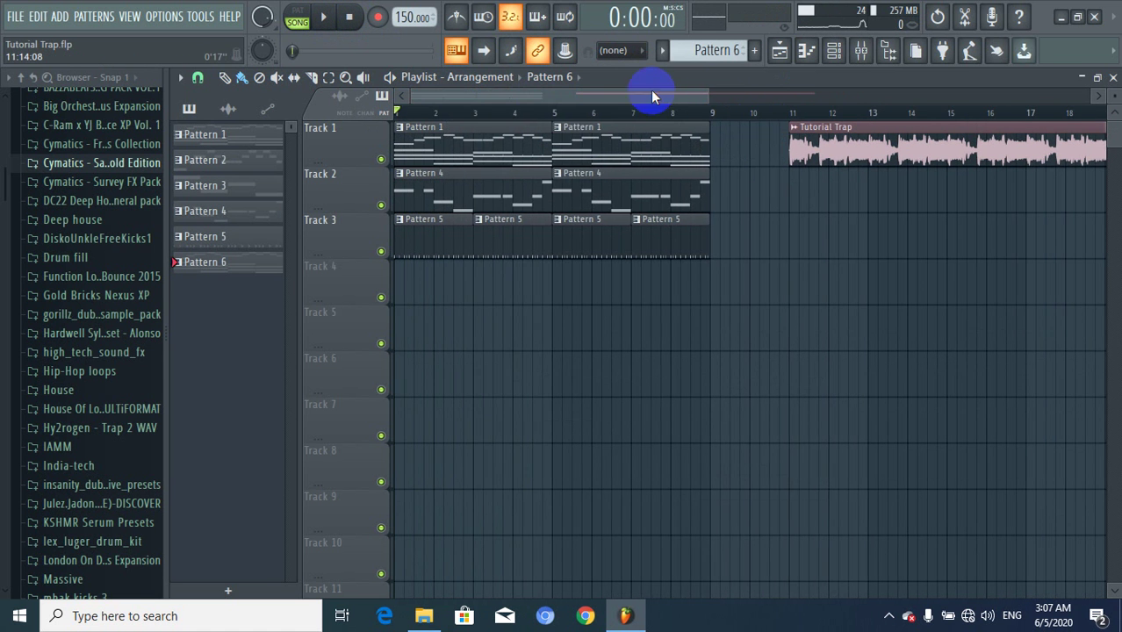
# Open the FL Keys #2 instrument from the Channel rack and audition Pattern 6 briefly in pattern mode.
pyautogui.click(838, 51)
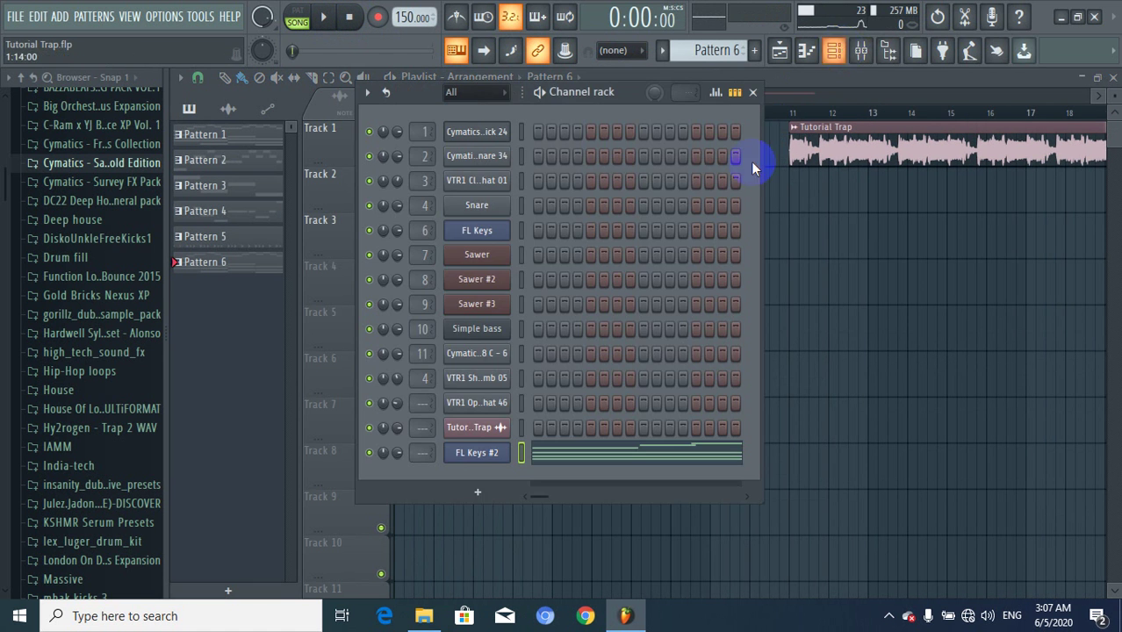
pyautogui.click(491, 456)
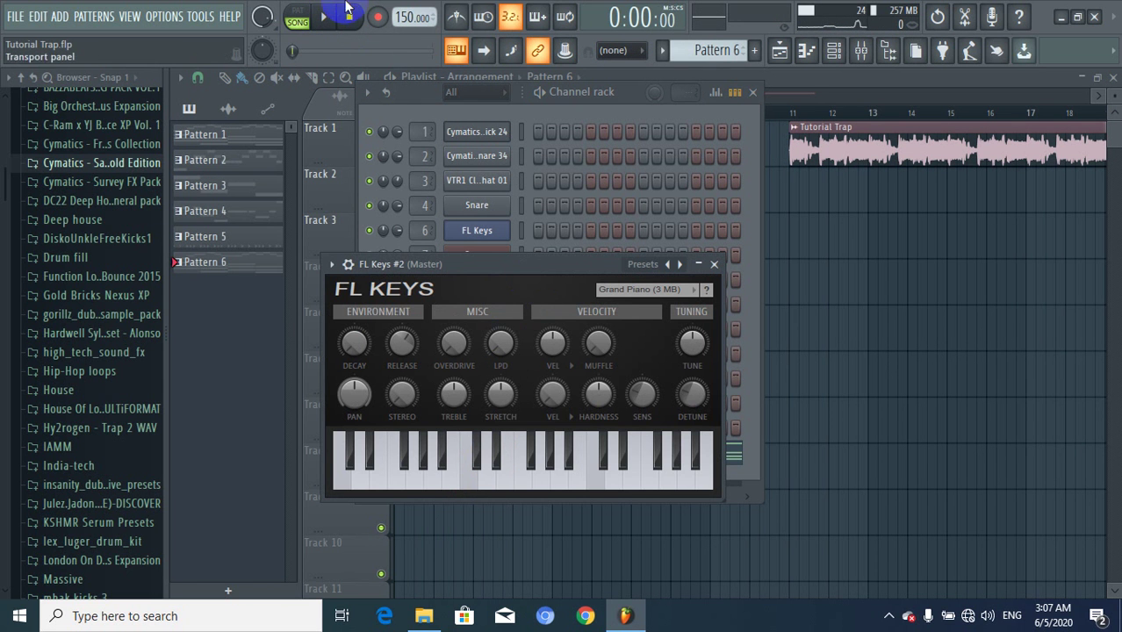
pyautogui.click(297, 11)
pyautogui.click(324, 17)
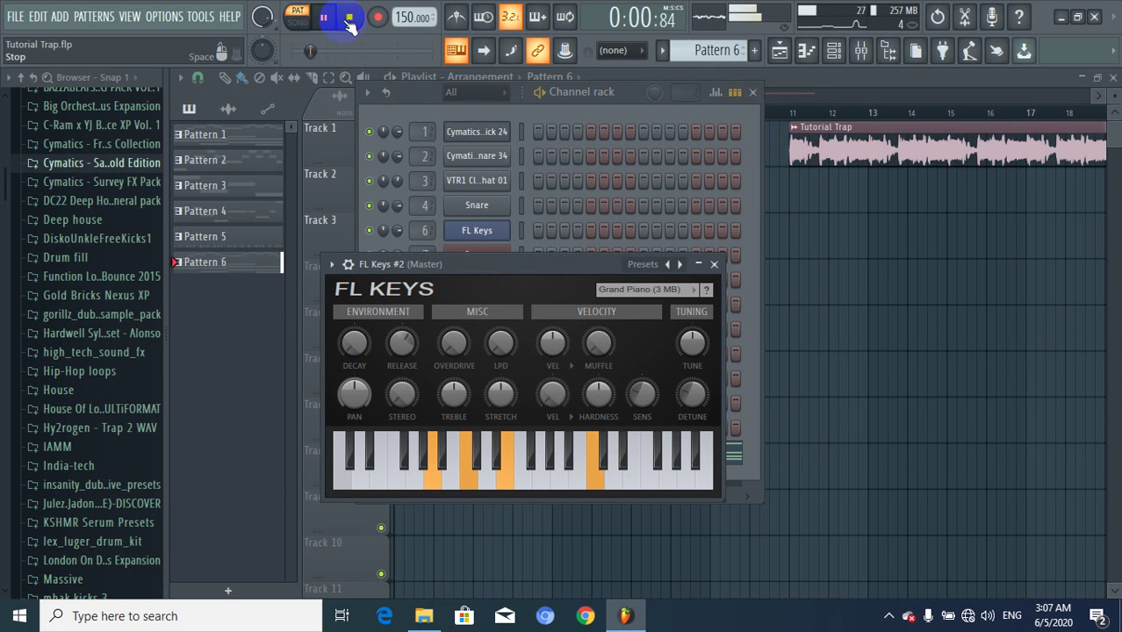
pyautogui.click(350, 19)
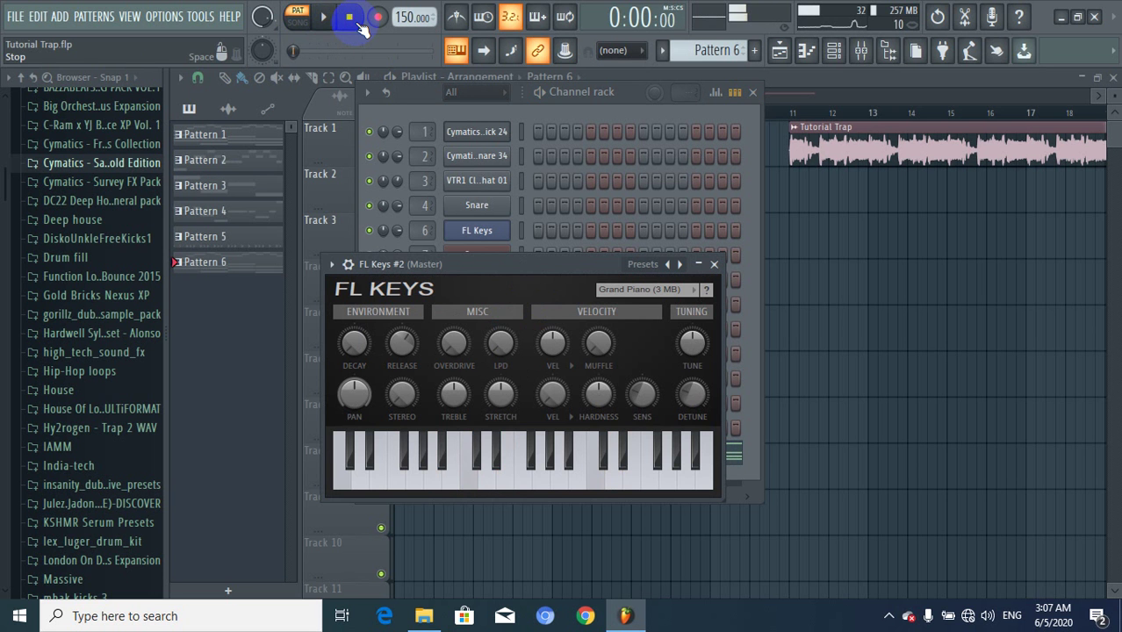
# Play Pattern 6 again with the Channel rack in front, raise the system volume to 100, and stop the playback.
pyautogui.click(323, 17)
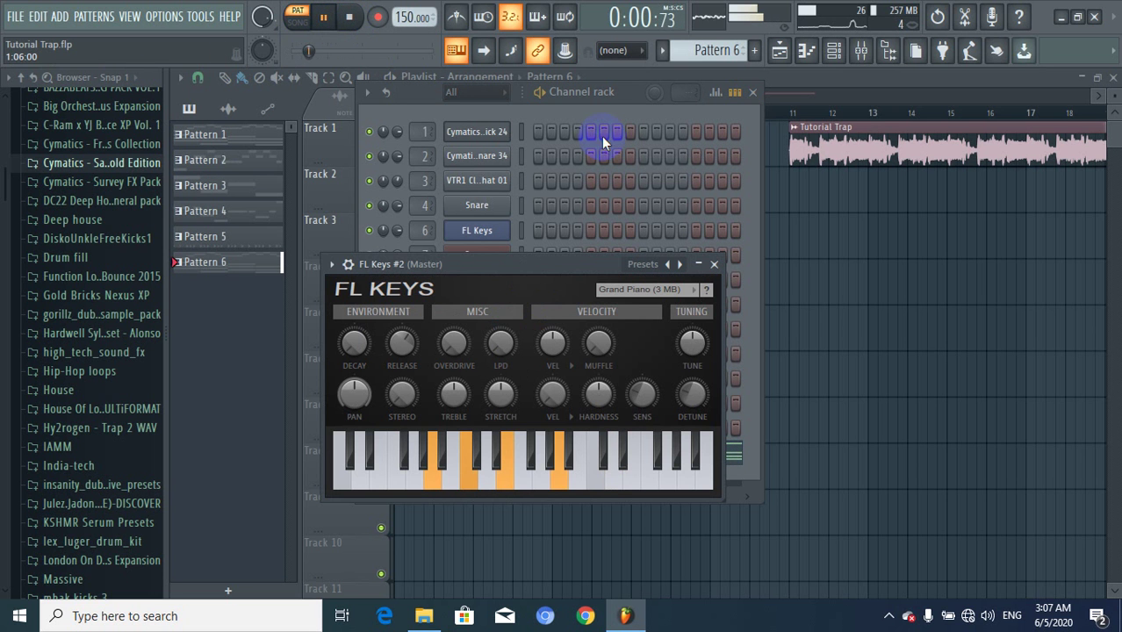
pyautogui.click(593, 106)
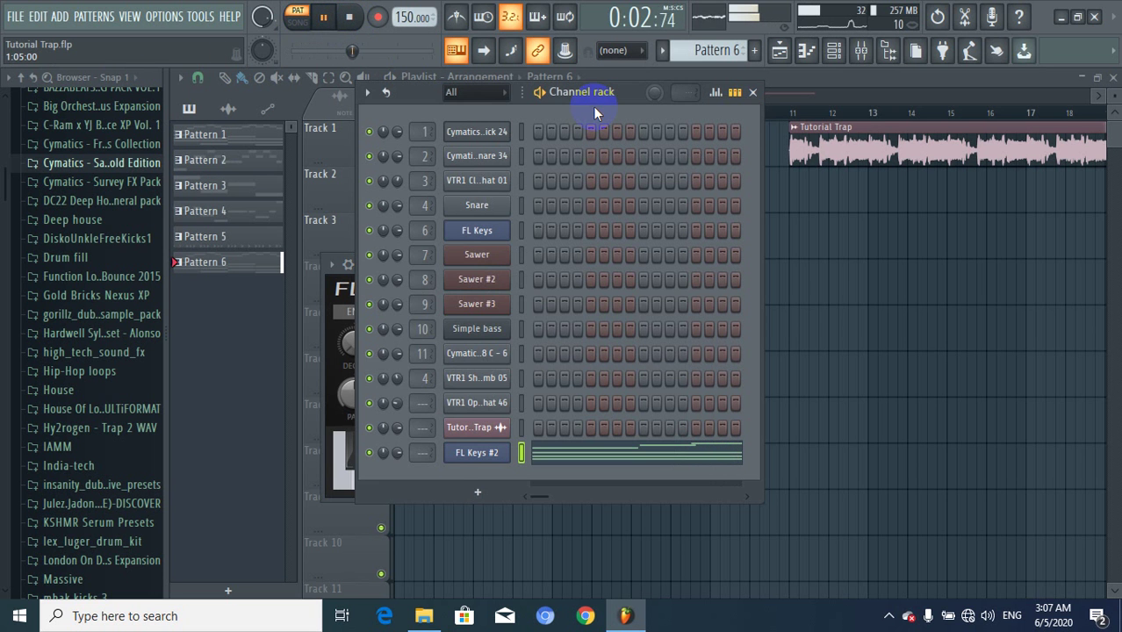
pyautogui.press('XF86AudioRaiseVolume')
pyautogui.click(349, 19)
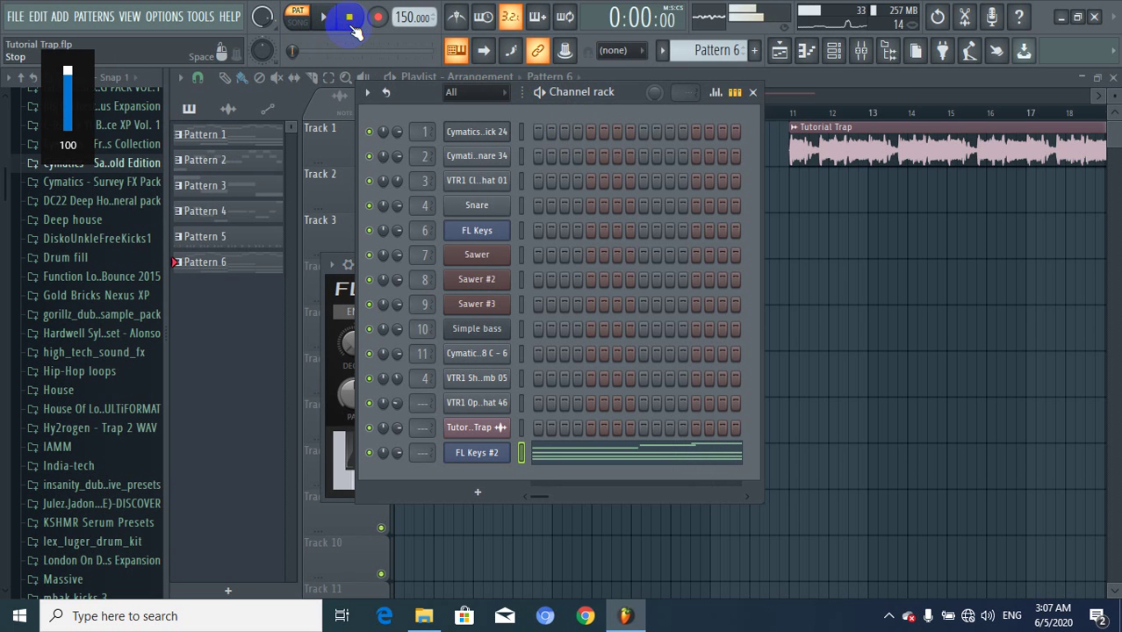
# Bring up the FL Keys #2 instrument again and set its velocity sensitivity to 100%.
pyautogui.click(500, 456)
pyautogui.click(497, 460)
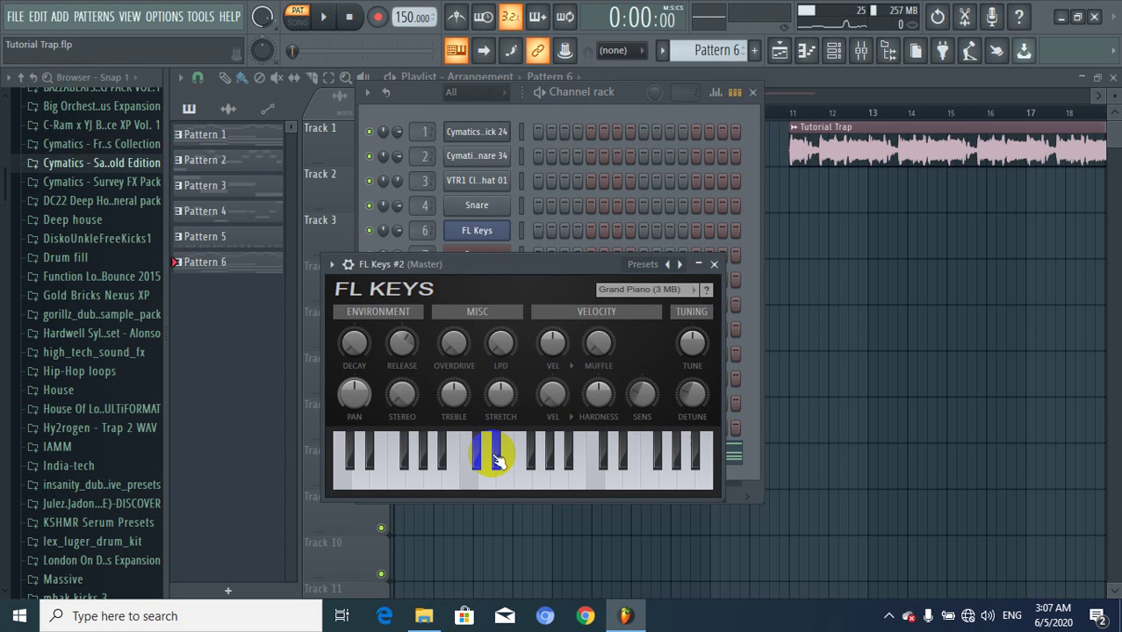
pyautogui.moveTo(641, 402); pyautogui.dragTo(614, 148)
pyautogui.click(641, 399)
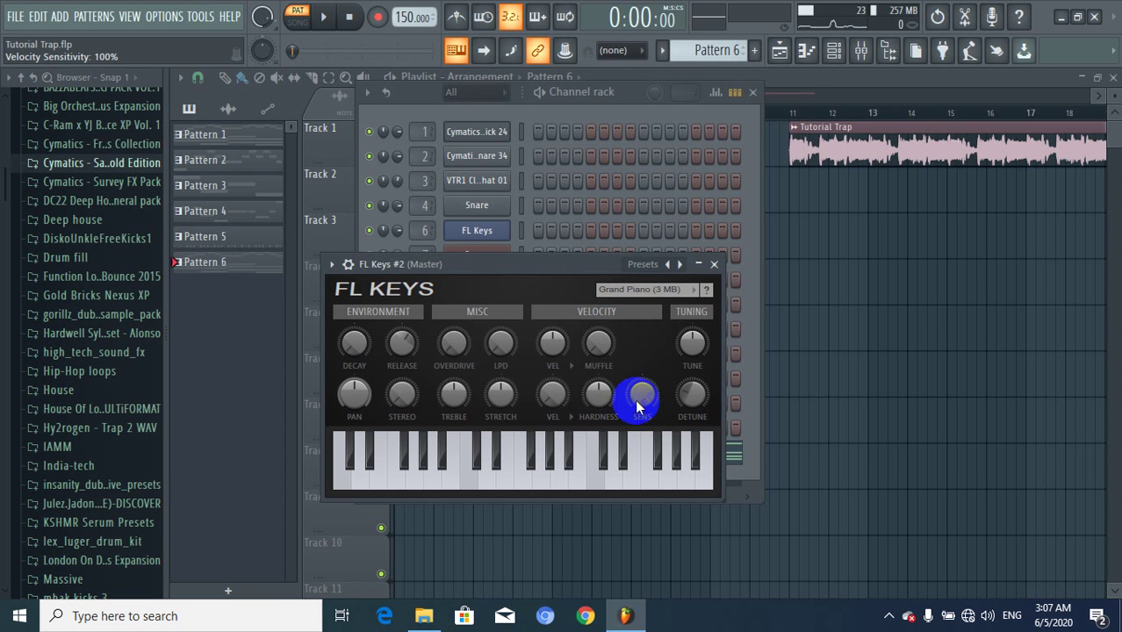
# Lower the hardness and the treble of the FL Keys #2 instrument.
pyautogui.click(601, 390)
pyautogui.moveTo(603, 386); pyautogui.dragTo(561, 450)
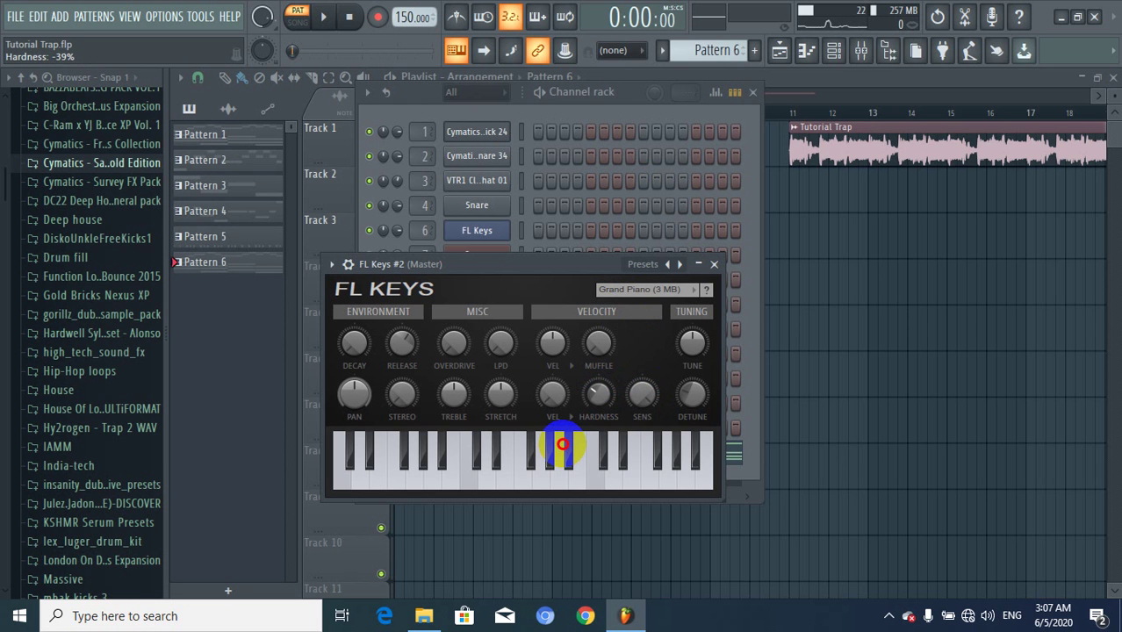
pyautogui.moveTo(561, 447); pyautogui.dragTo(561, 446)
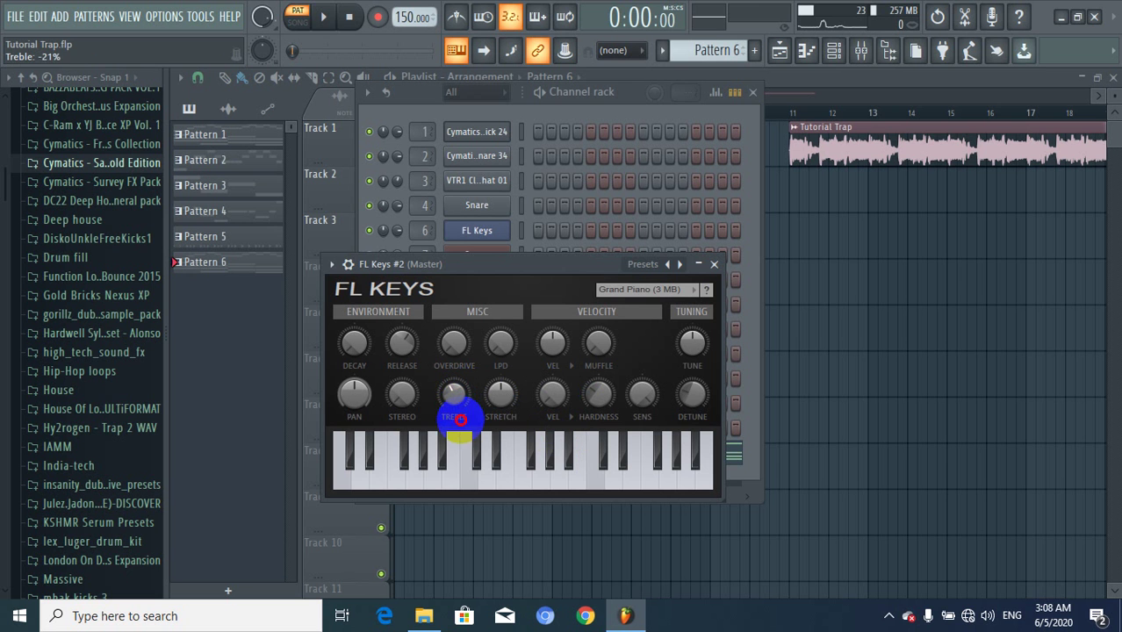
# Play Pattern 6 while fine-tuning the hardness of FL Keys #2, and stop the playback.
pyautogui.click(324, 16)
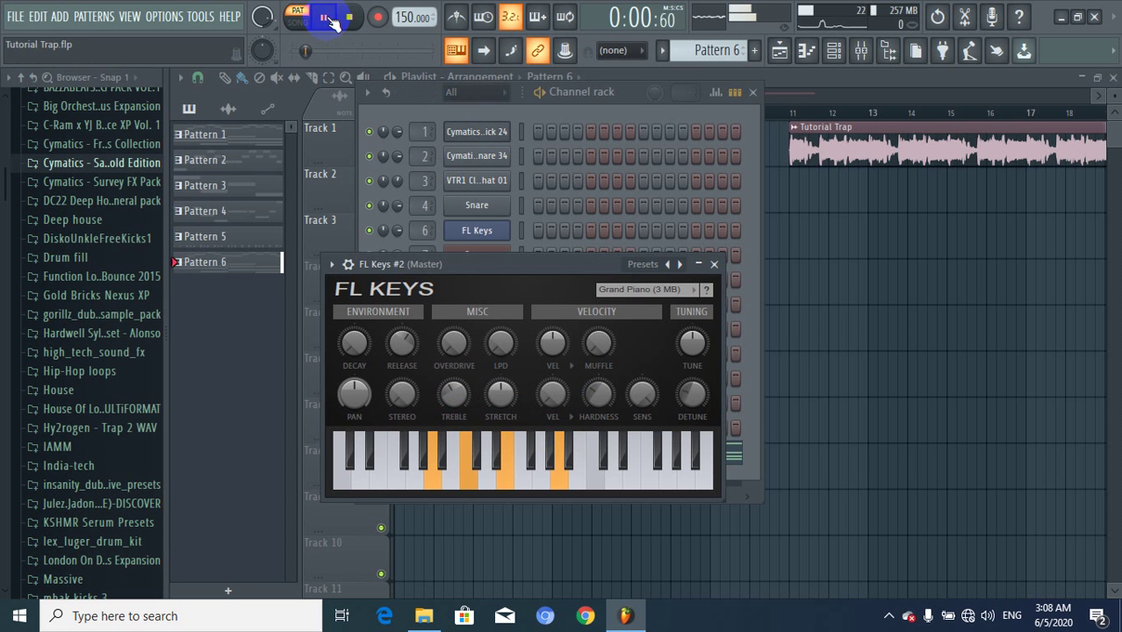
pyautogui.moveTo(585, 369); pyautogui.dragTo(597, 395)
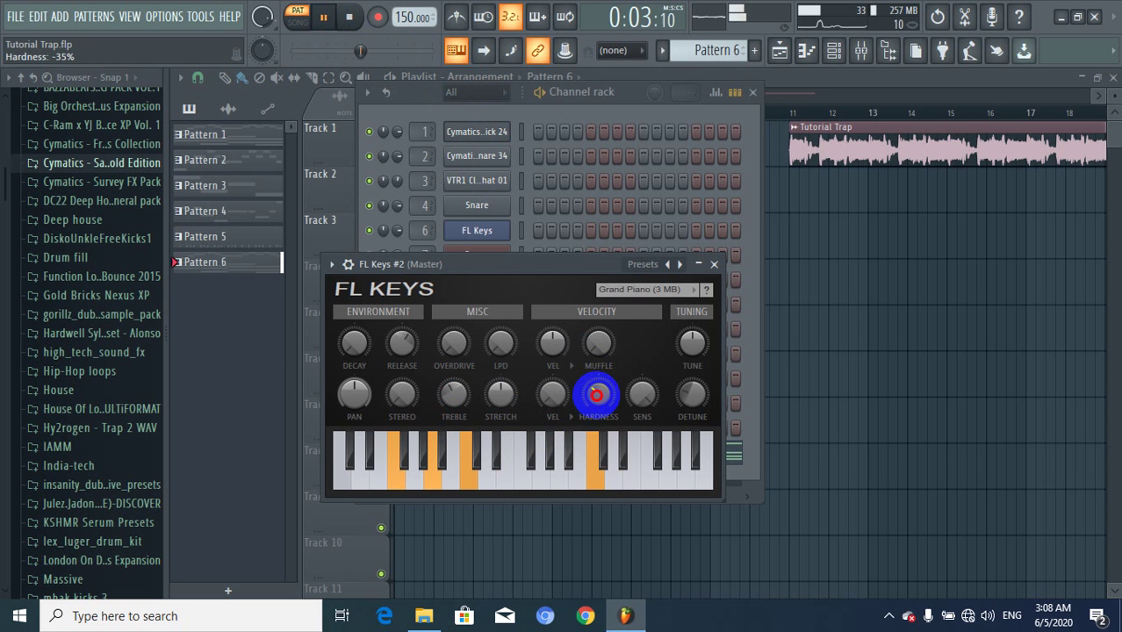
pyautogui.click(356, 18)
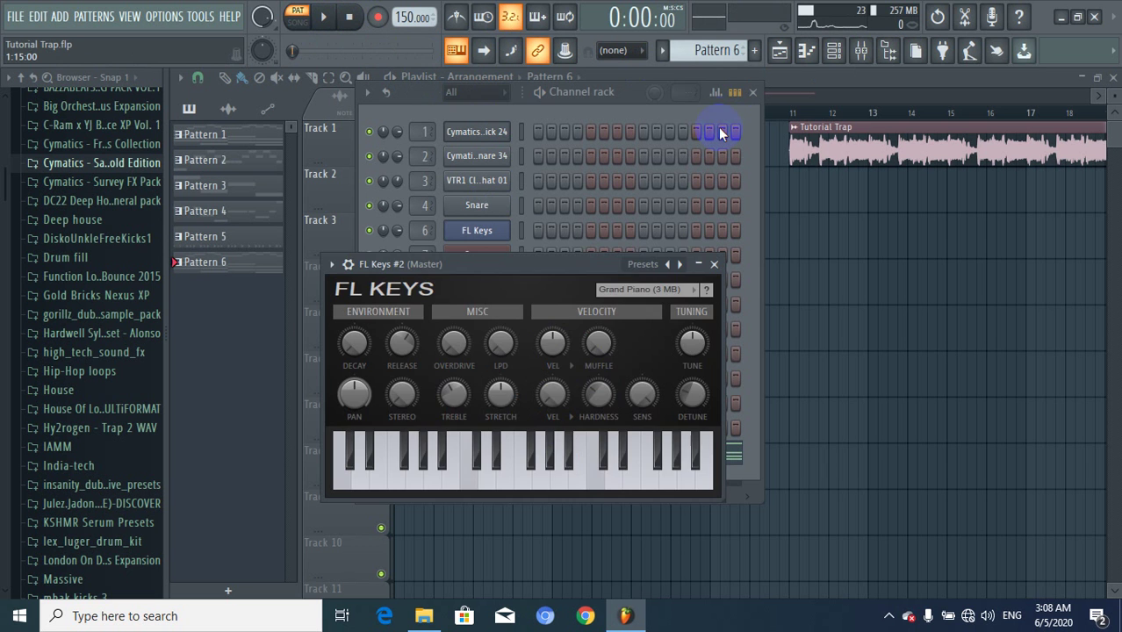
# Route the FL Keys #2 channel to mixer track 13 and open the mixer.
pyautogui.click(678, 116)
pyautogui.moveTo(424, 452); pyautogui.dragTo(445, 380)
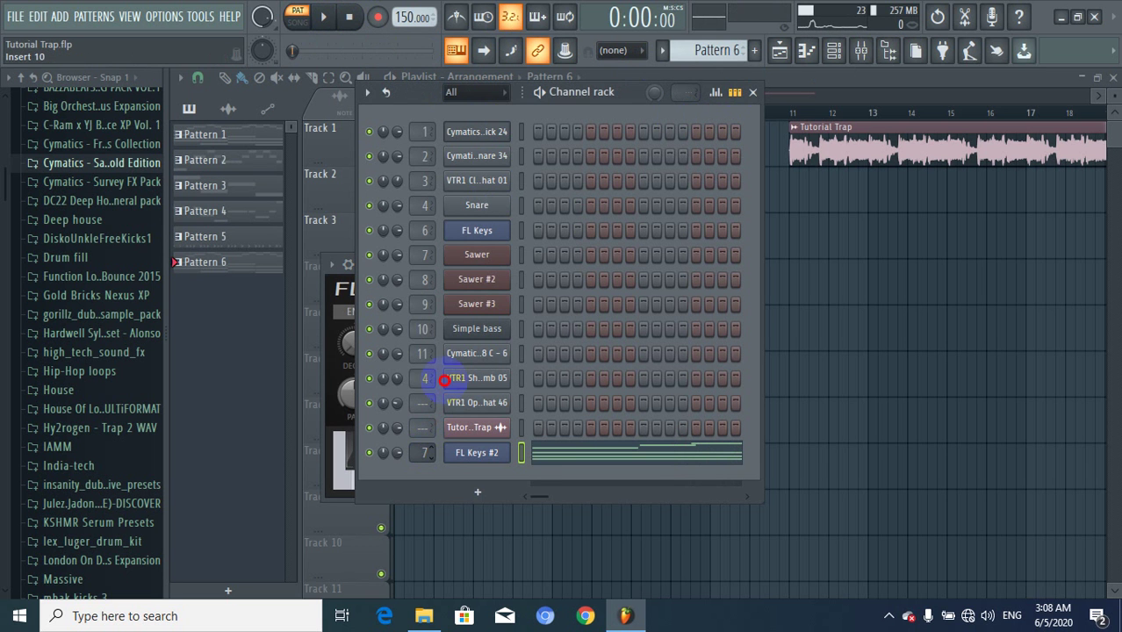
pyautogui.click(865, 50)
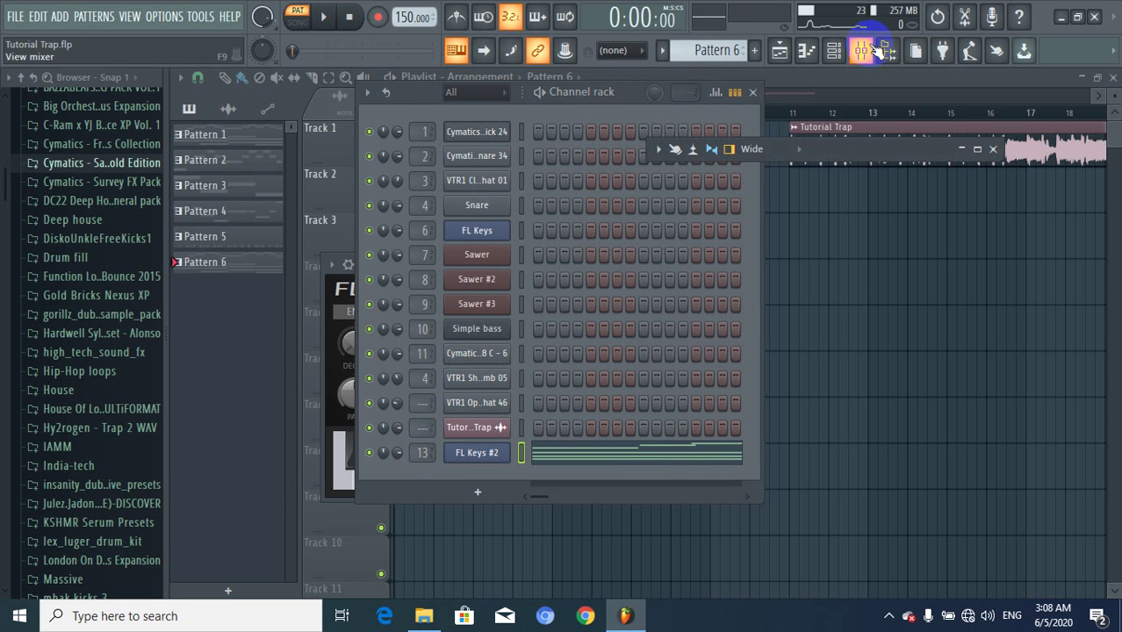
# Resize the mixer window to show more tracks beside the effect slots, and play Pattern 6 briefly to check the signal on Insert 13.
pyautogui.click(964, 154)
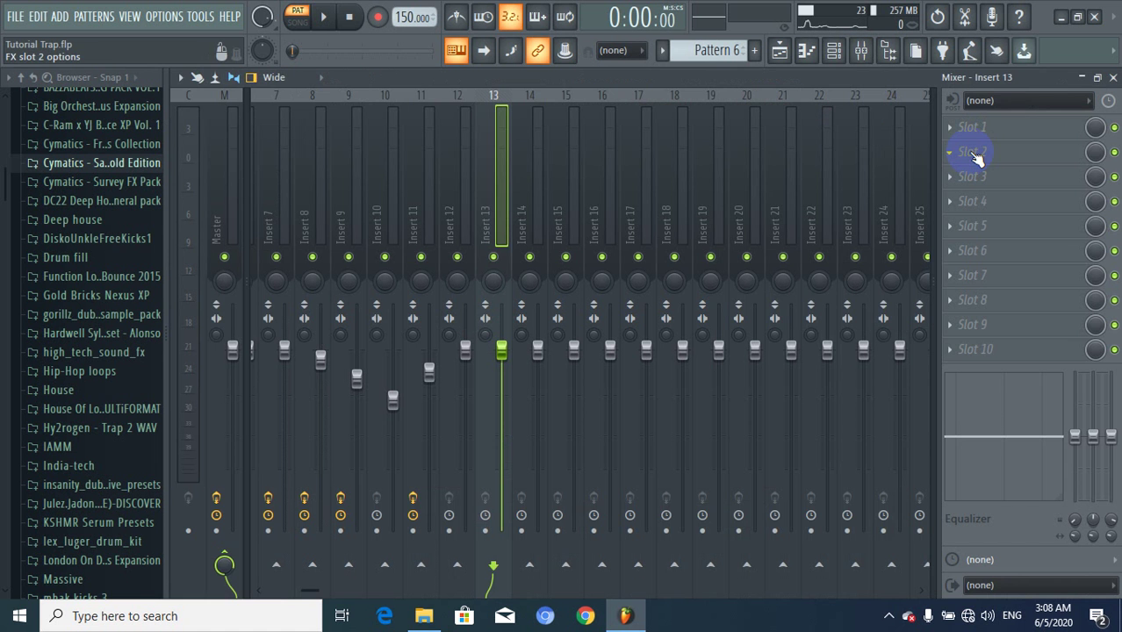
pyautogui.click(1098, 77)
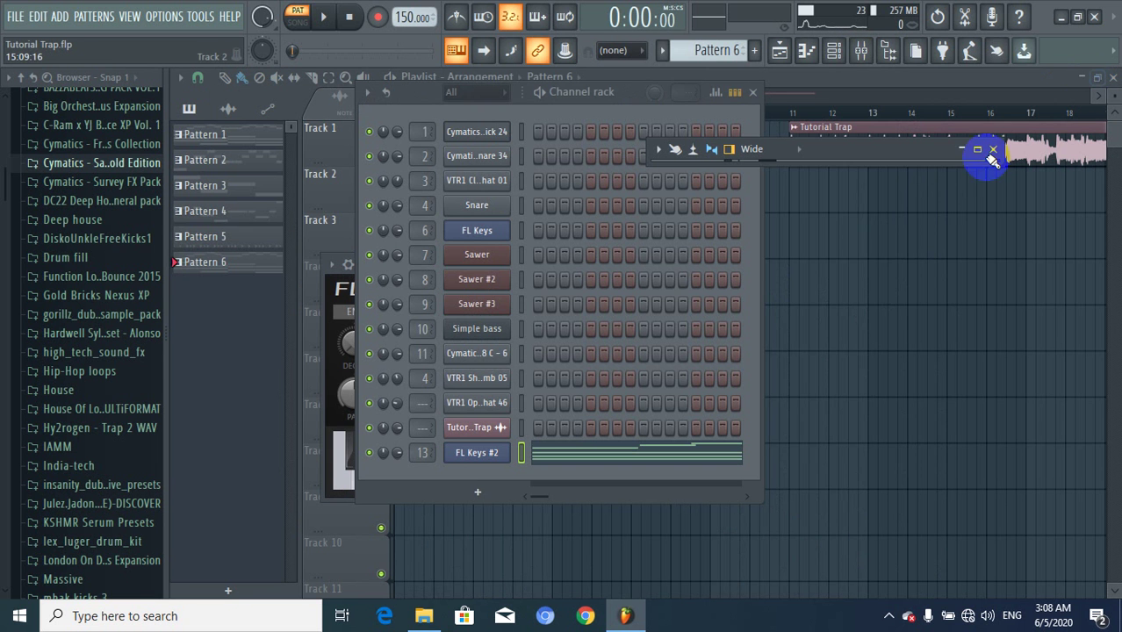
pyautogui.moveTo(884, 164); pyautogui.dragTo(881, 288)
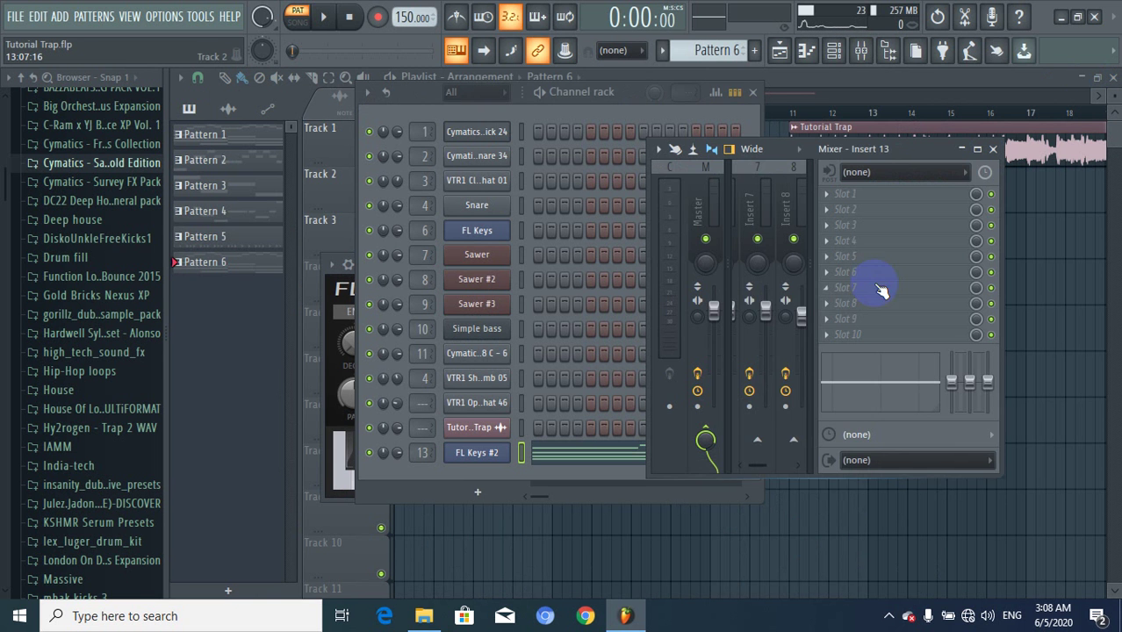
pyautogui.moveTo(647, 260); pyautogui.dragTo(263, 273)
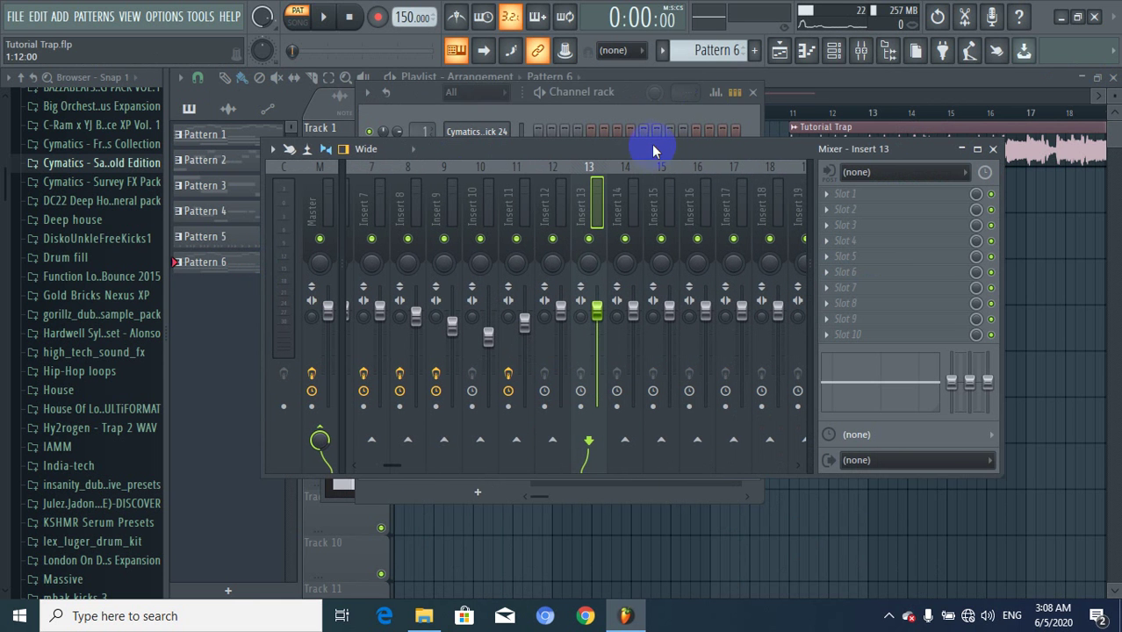
pyautogui.moveTo(652, 151); pyautogui.dragTo(658, 88)
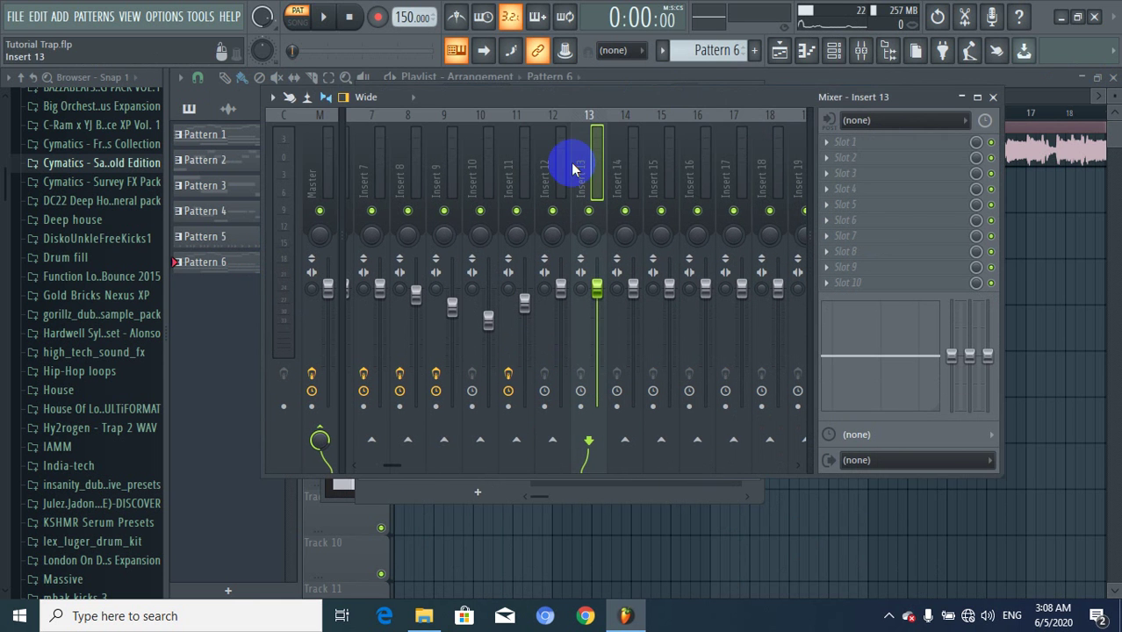
pyautogui.click(323, 17)
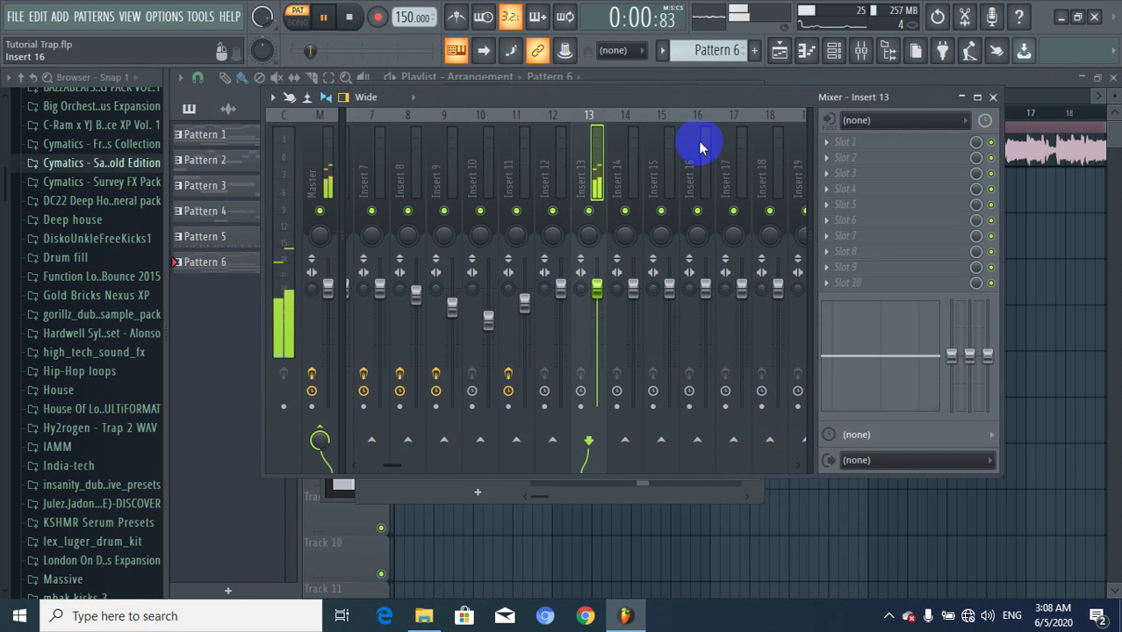
pyautogui.click(349, 17)
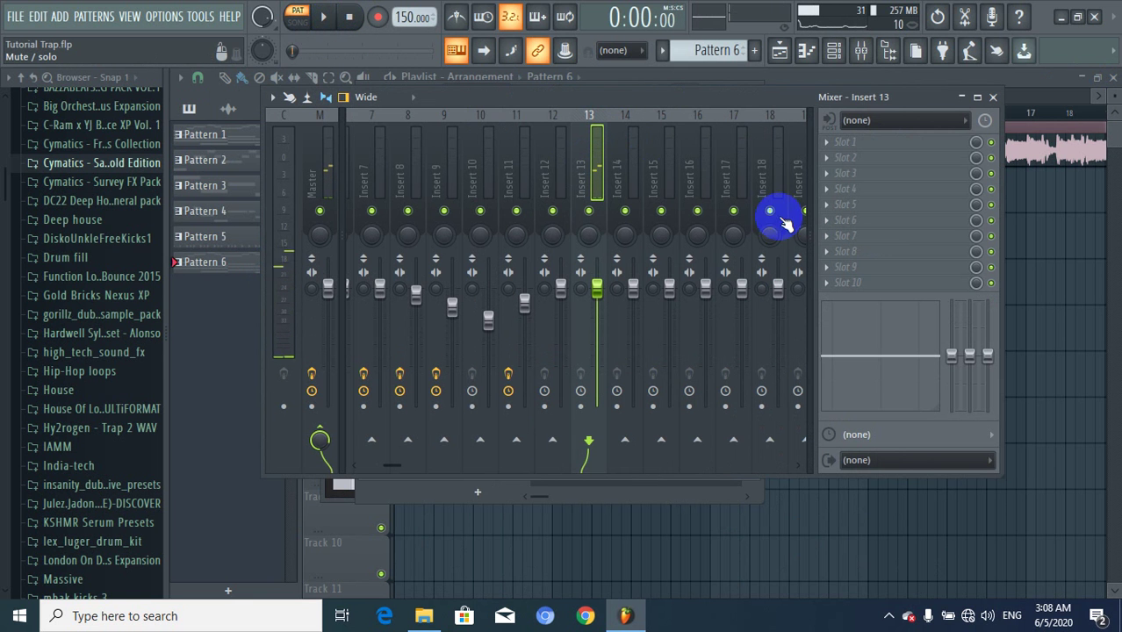
# Load Gross Beat into effect slot 1 of Insert 13 and reposition its window so the whole plugin is in view.
pyautogui.click(827, 142)
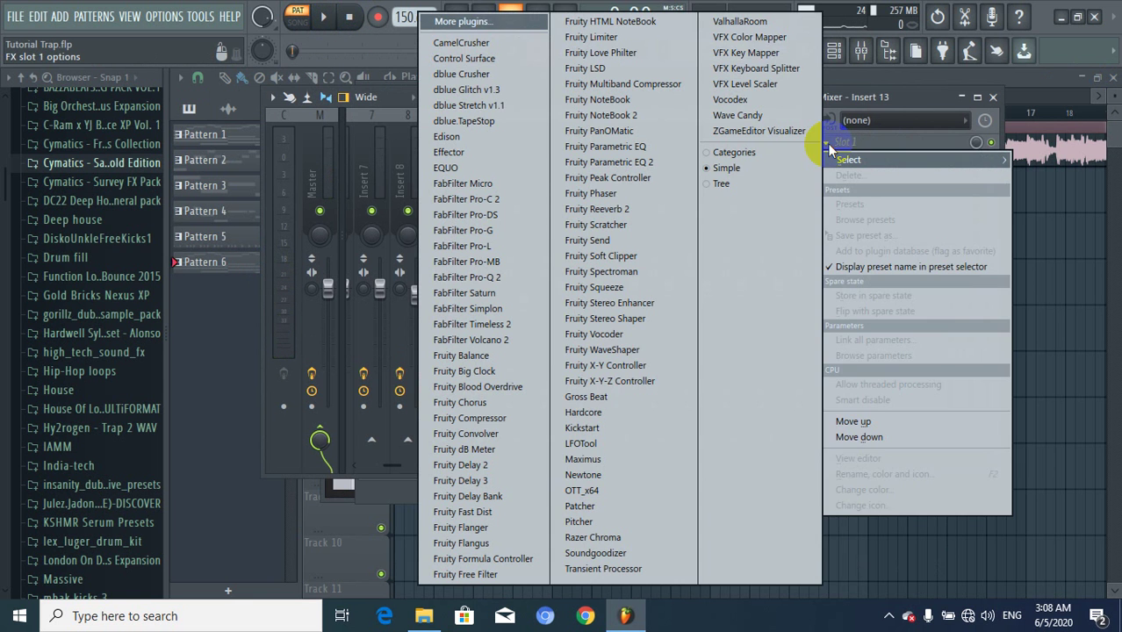
pyautogui.click(614, 397)
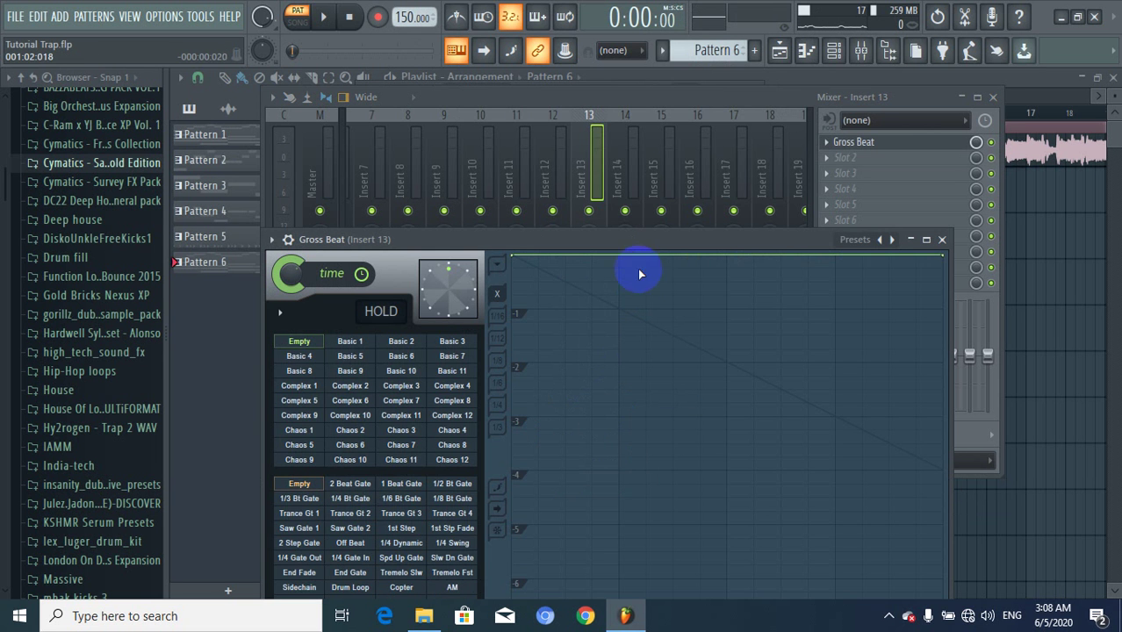
pyautogui.moveTo(642, 233); pyautogui.dragTo(646, 120)
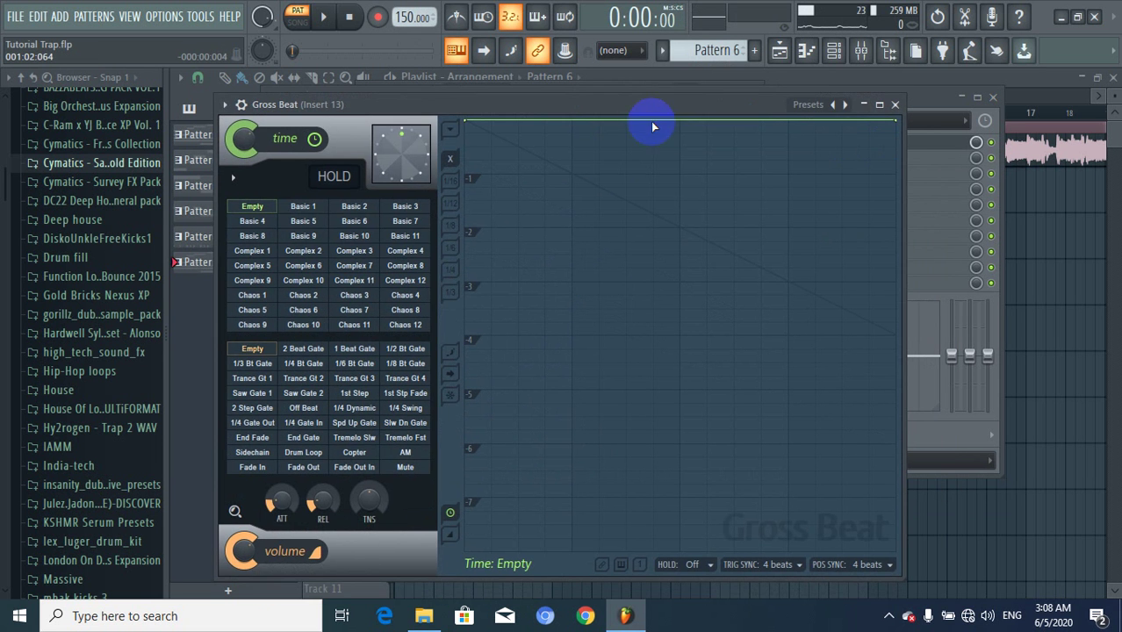
# Load the Momentary preset in Gross Beat on Insert 13 and activate its 1/2 Speed time slot.
pyautogui.click(844, 107)
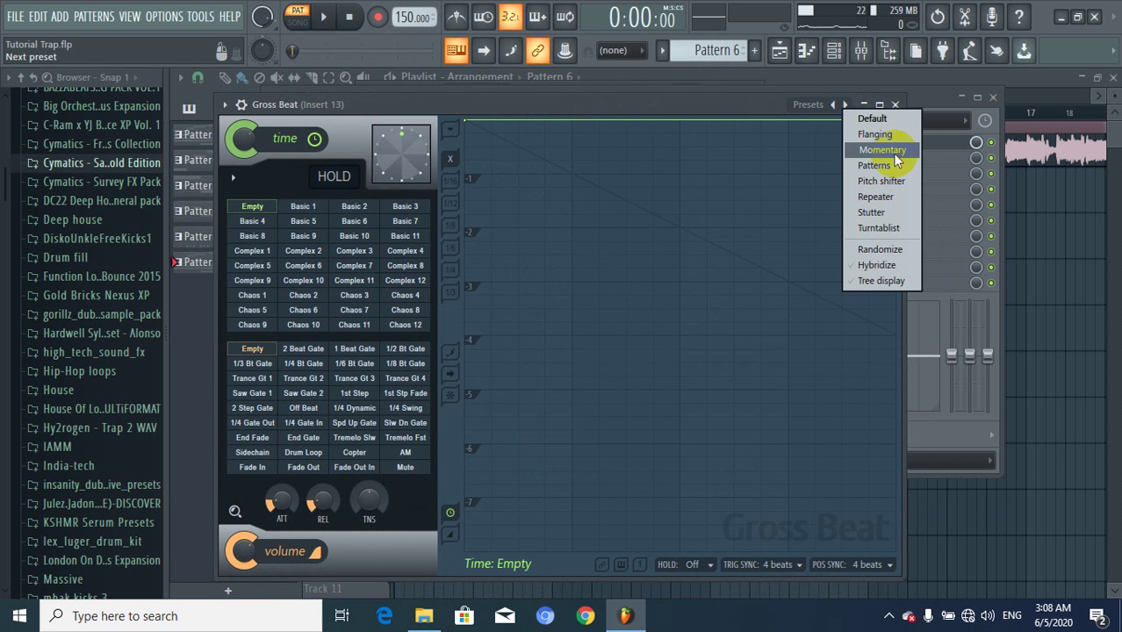
pyautogui.click(882, 150)
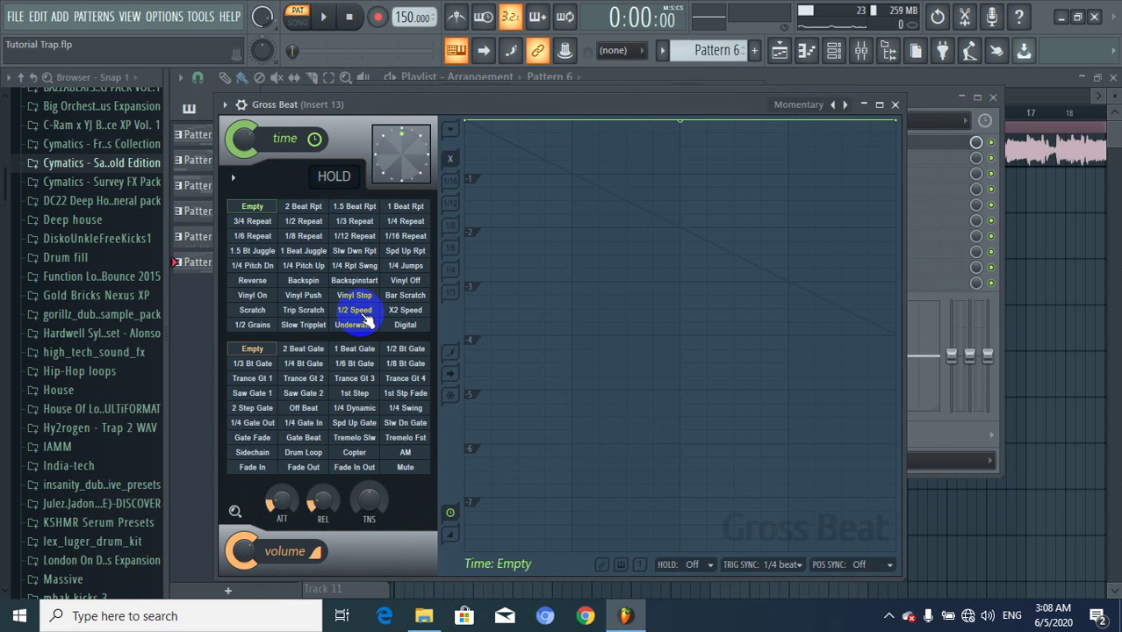
pyautogui.click(363, 318)
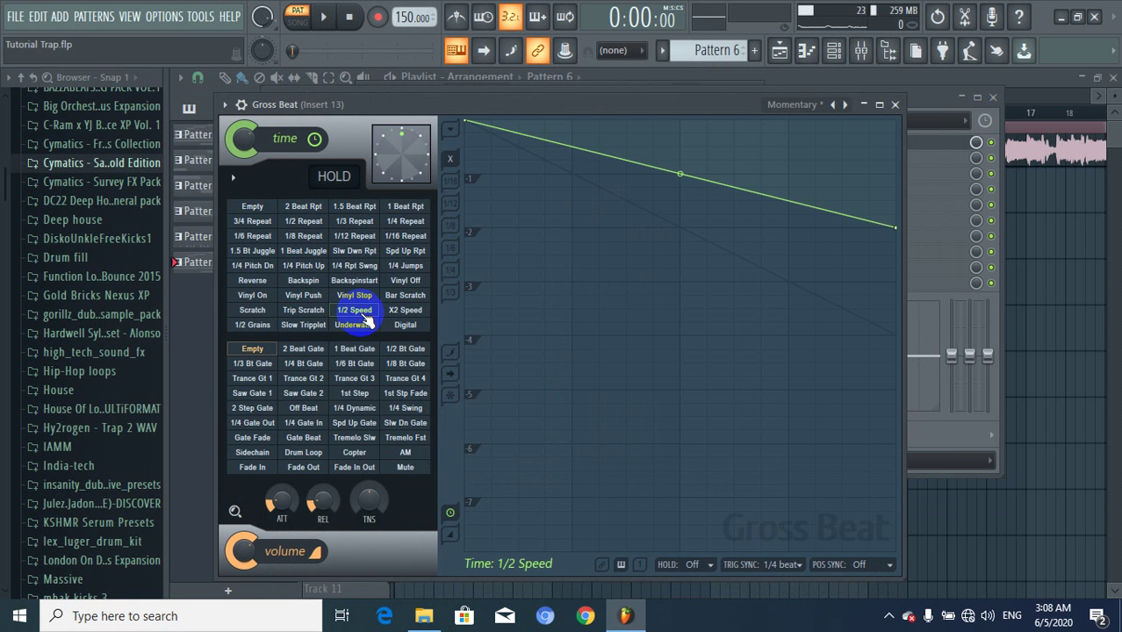
# Move the Gross Beat window lower, then play Pattern 6 to hear the half-speed effect and stop the playback.
pyautogui.moveTo(708, 105); pyautogui.dragTo(707, 143)
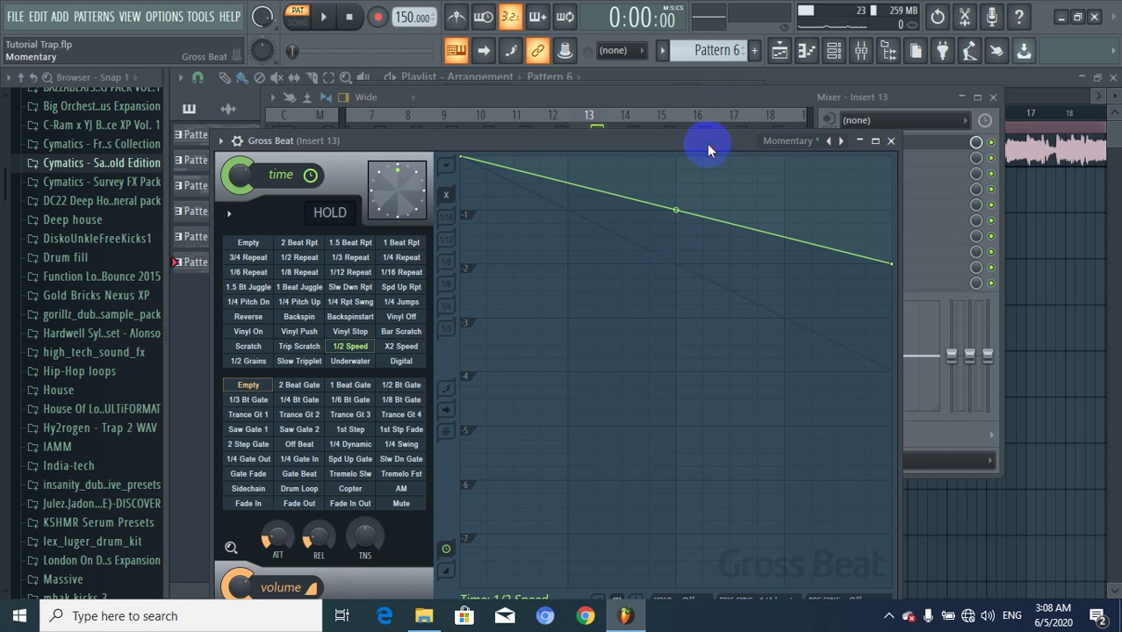
pyautogui.click(330, 25)
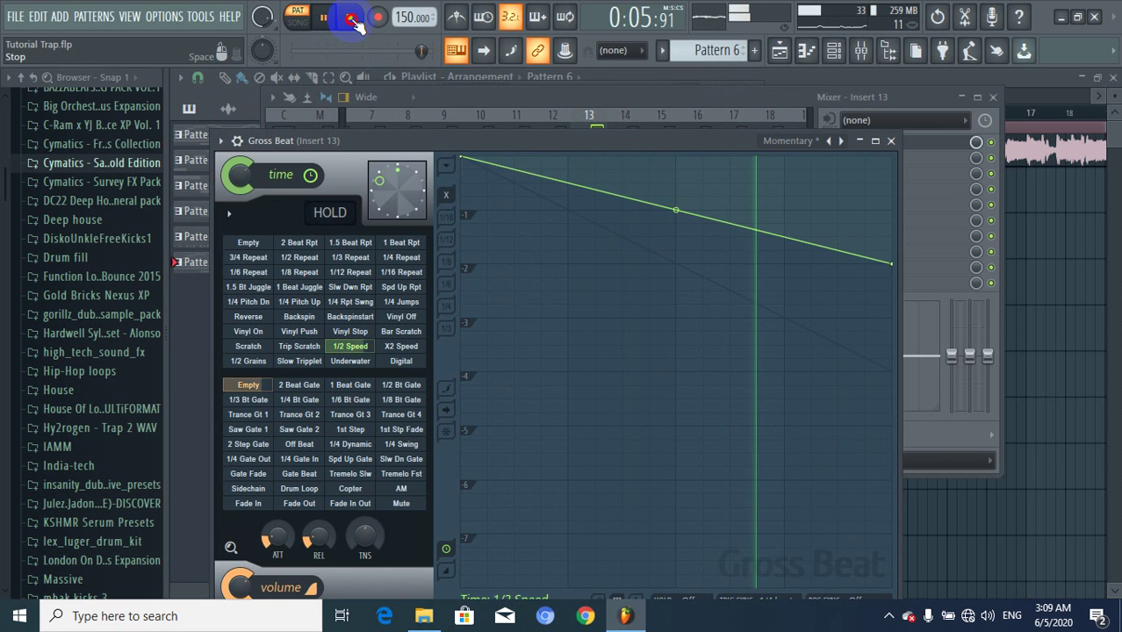
pyautogui.click(352, 19)
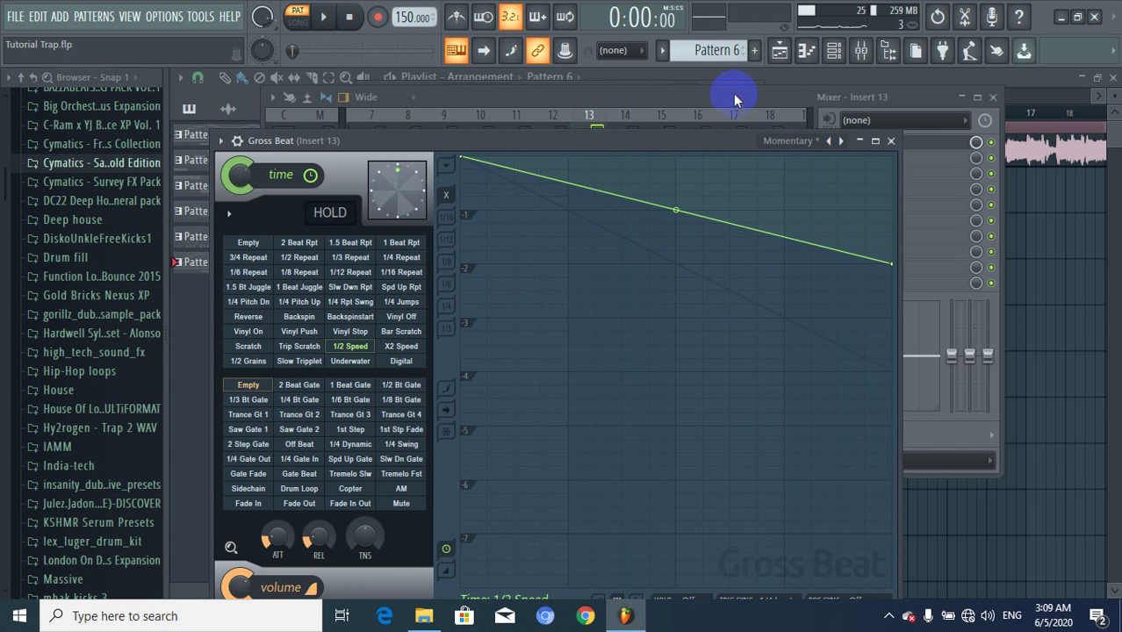
# Lower the mix level of Gross Beat on Insert 13 and play Pattern 6 to check the blend, stopping after each listen.
pyautogui.click(779, 97)
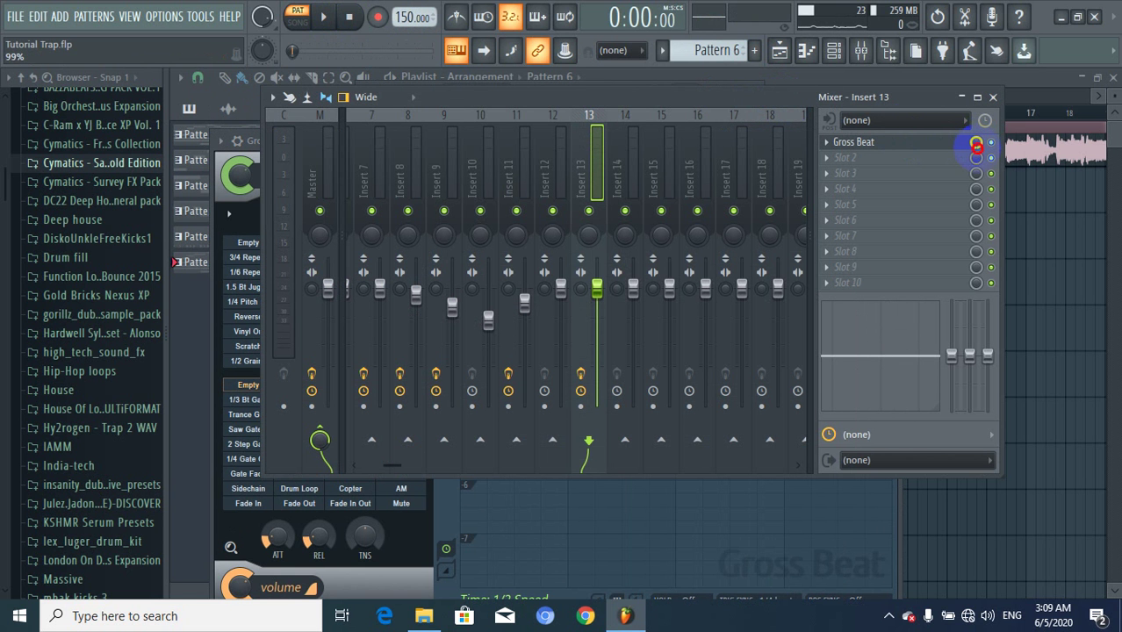
pyautogui.moveTo(976, 148)
pyautogui.mouseDown()
pyautogui.moveTo(976, 170)
pyautogui.moveTo(977, 139)
pyautogui.mouseUp()
pyautogui.moveTo(976, 136)
pyautogui.mouseDown()
pyautogui.moveTo(1001, 253)
pyautogui.moveTo(977, 151)
pyautogui.mouseUp()
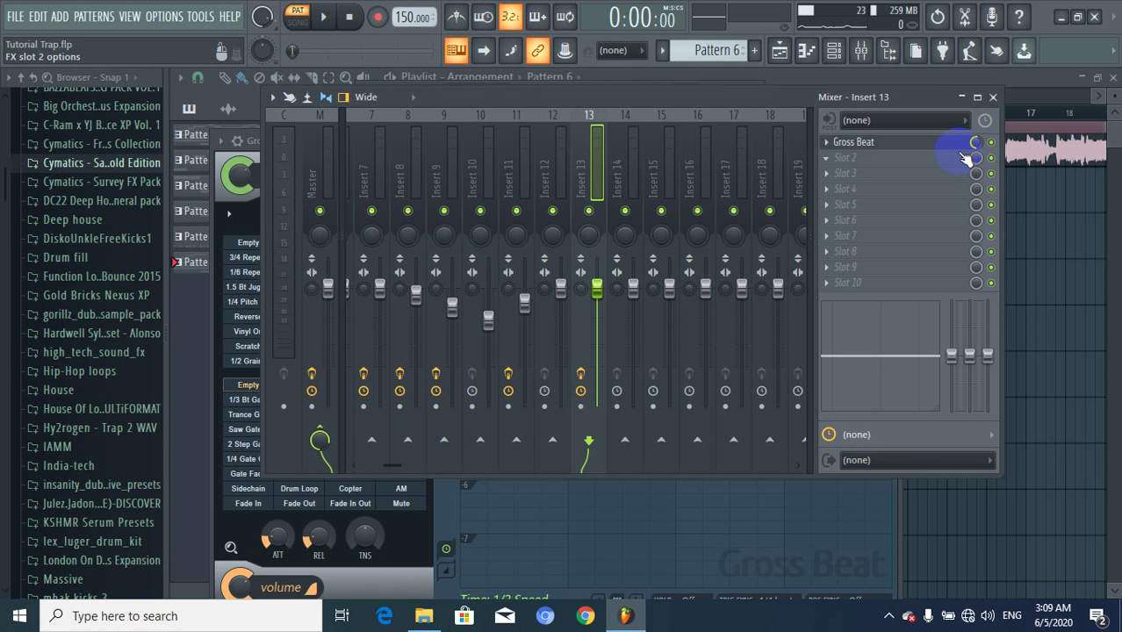
pyautogui.click(325, 18)
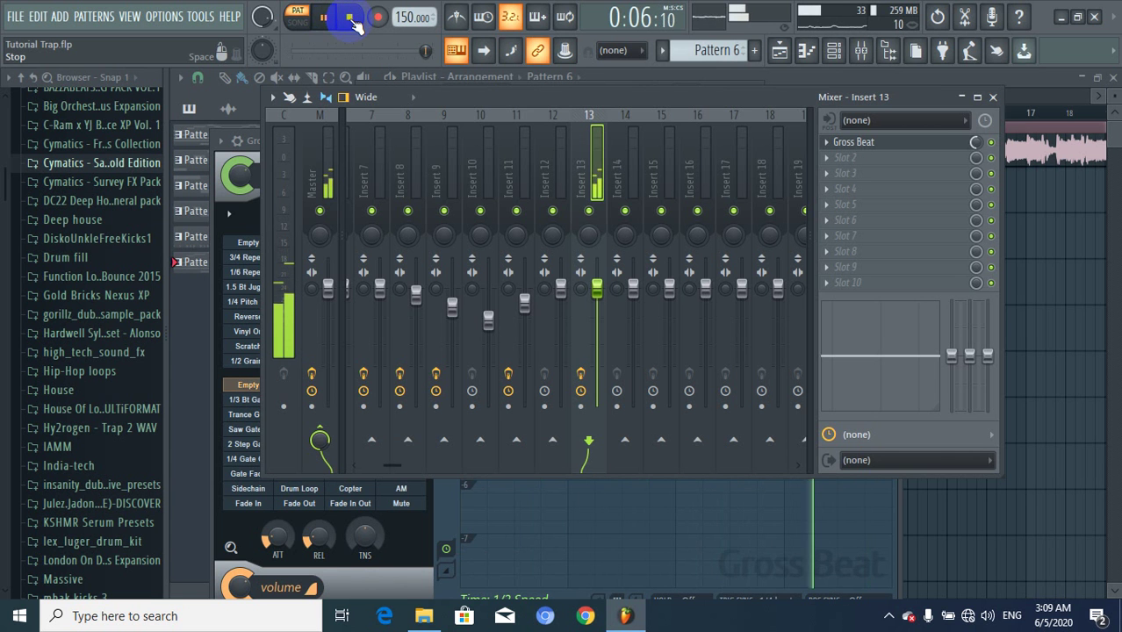
pyautogui.click(350, 17)
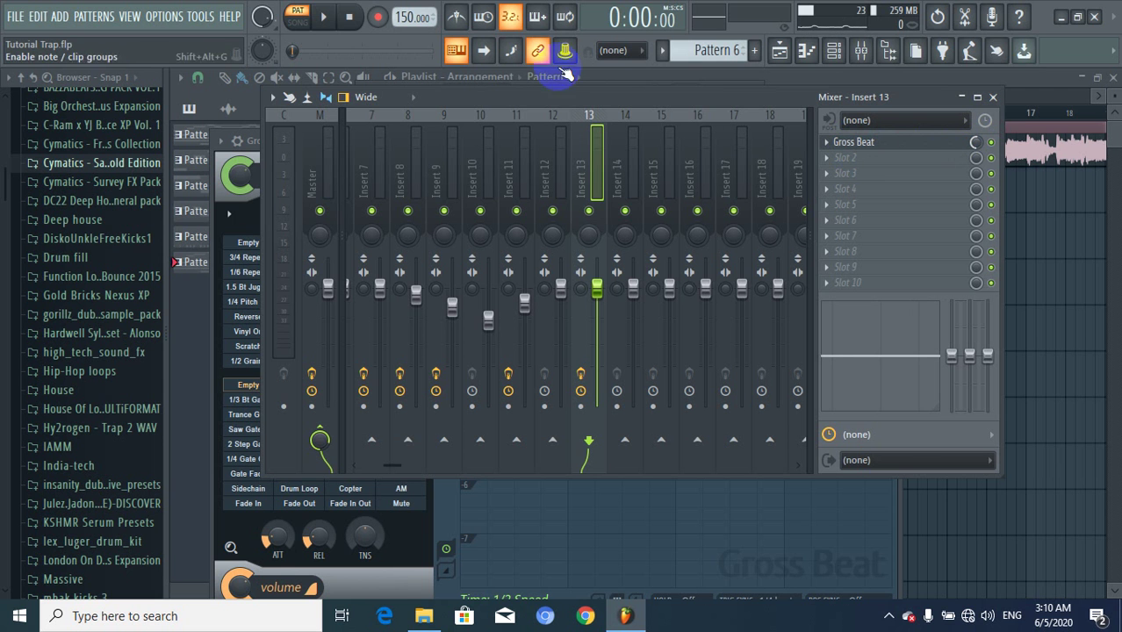
pyautogui.click(324, 17)
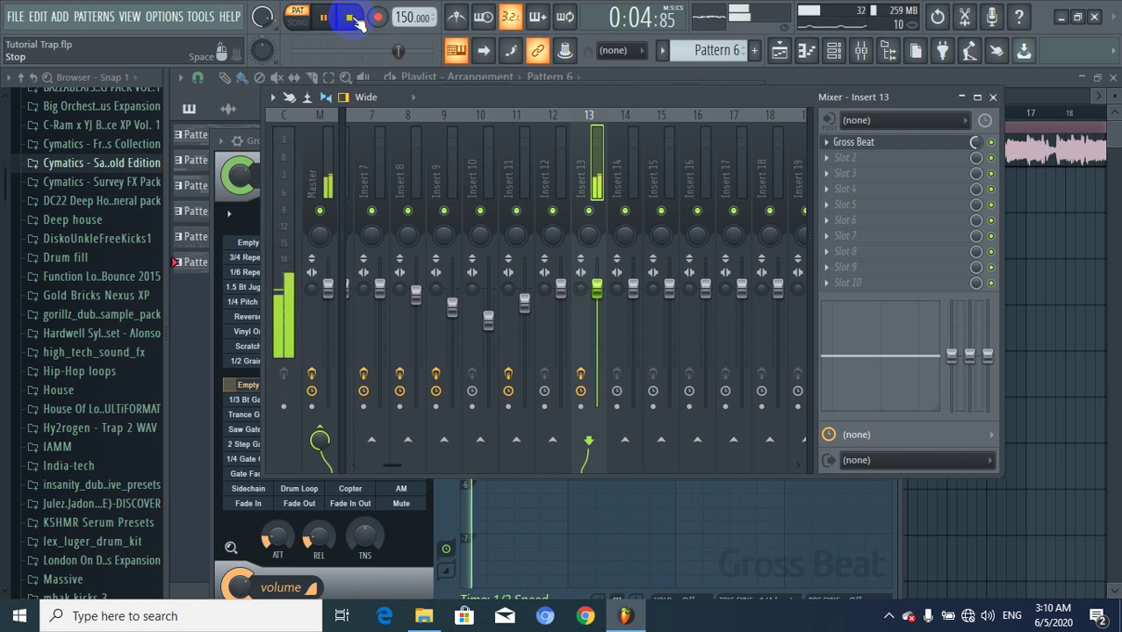
pyautogui.click(351, 18)
# Show the channel rack, switch to Pattern 1, and play it briefly before stopping.
pyautogui.click(839, 53)
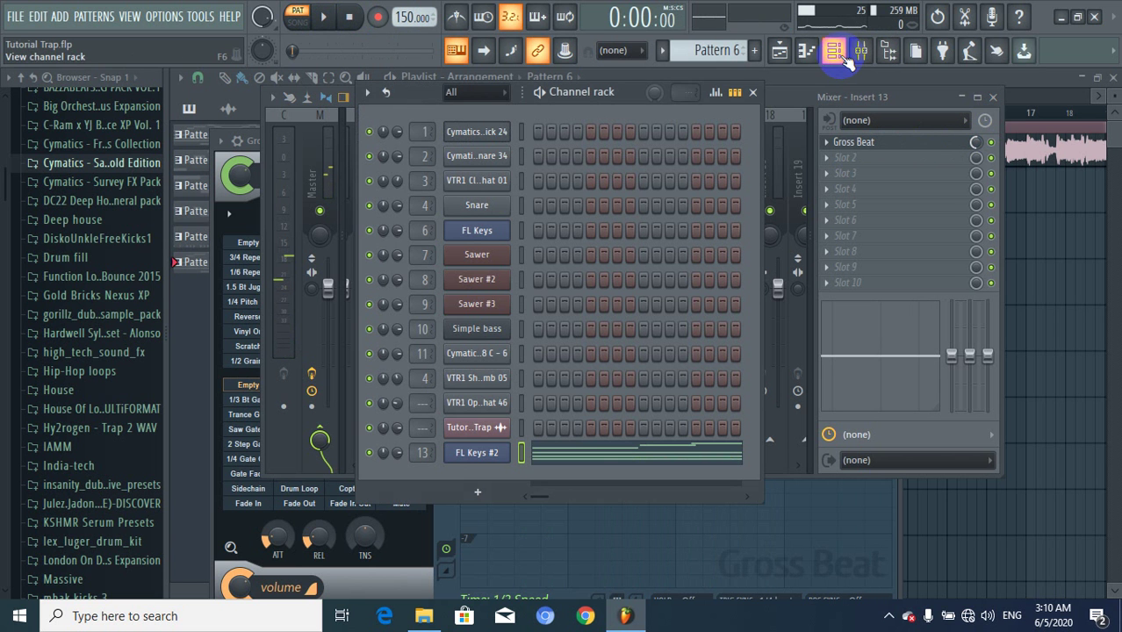
pyautogui.scroll(4, 706, 50)
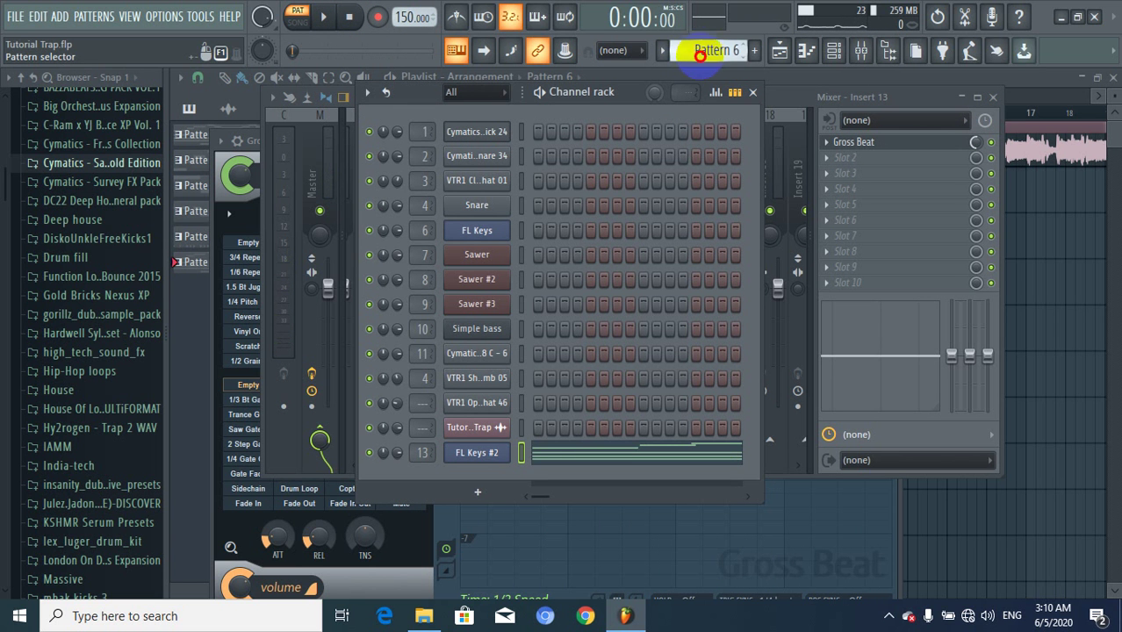
pyautogui.scroll(1, 700, 85)
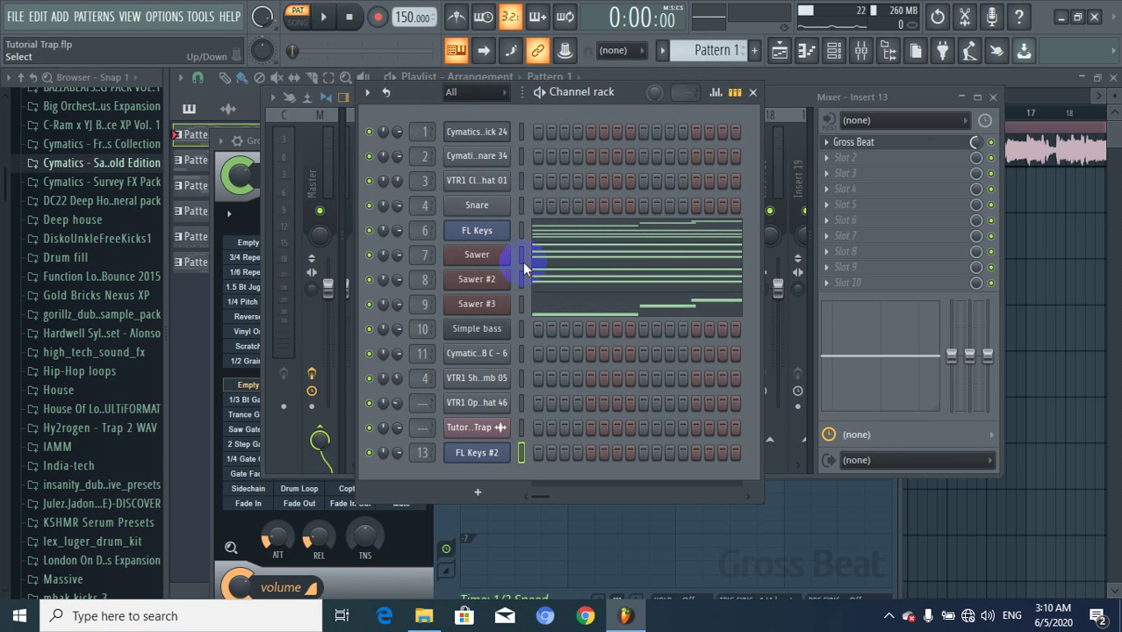
pyautogui.click(323, 17)
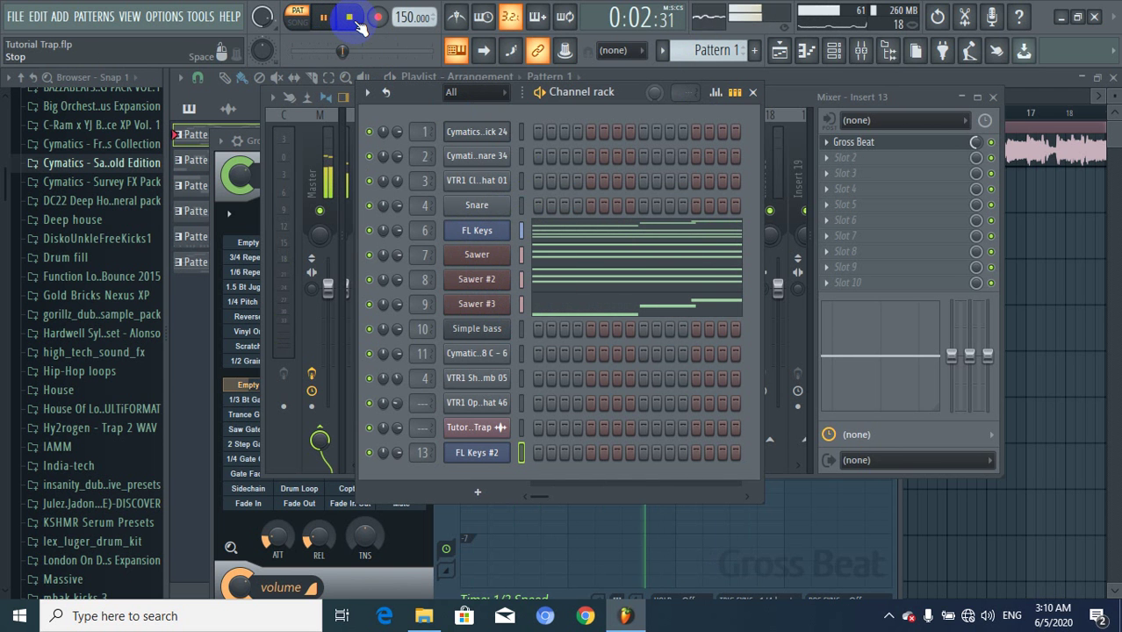
pyautogui.click(351, 19)
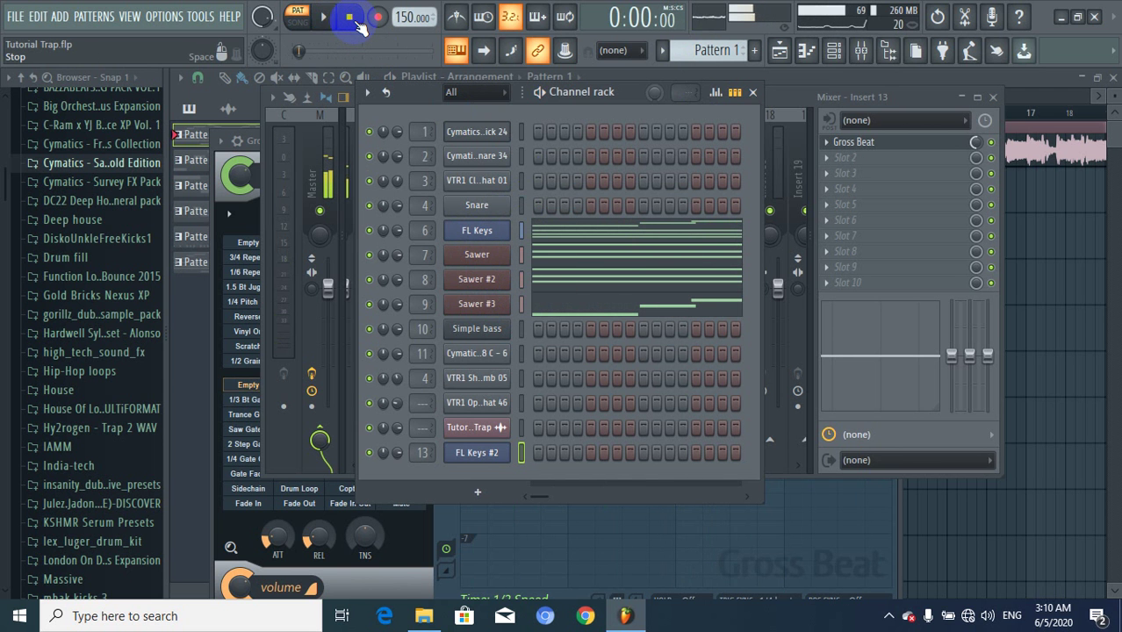
# Open the piano roll of the VTR1 Shaker & Tamb 05 channel in Pattern 1 and select all its notes.
pyautogui.rightClick(501, 387)
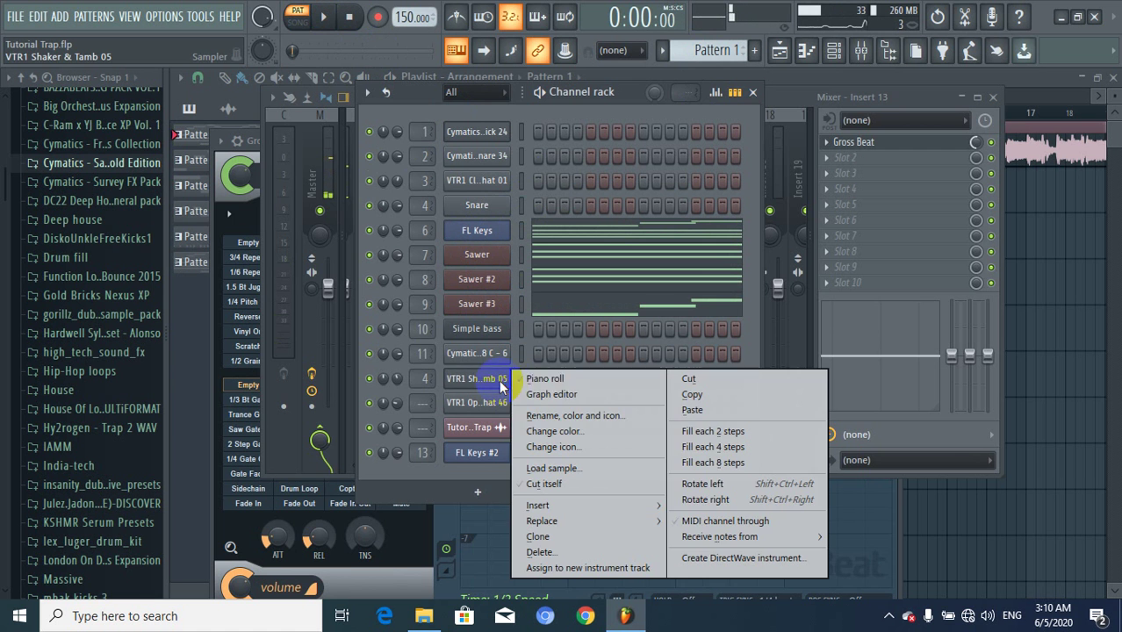
pyautogui.click(576, 381)
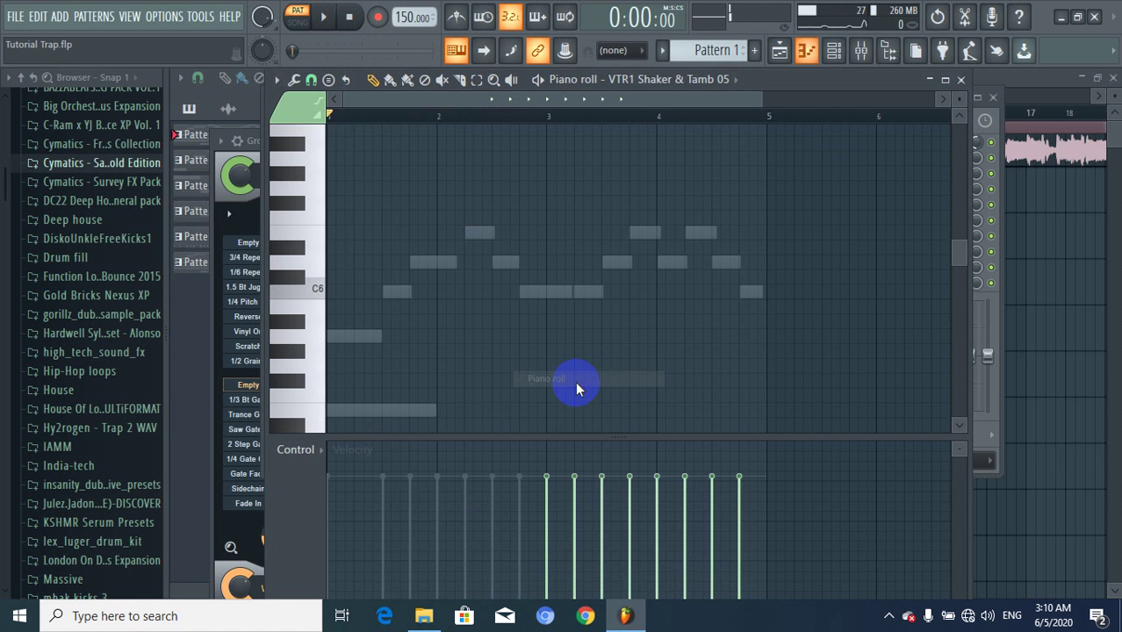
pyautogui.click(594, 287)
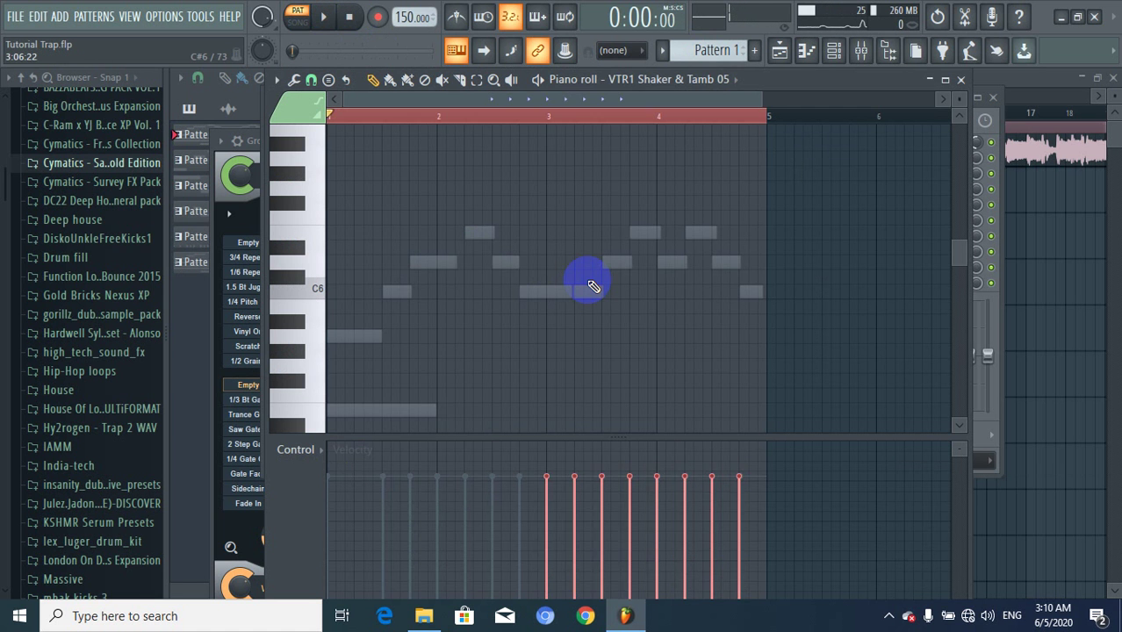
# Mute the Sawer, Sawer #2 and Sawer #3 channels in the channel rack and play Pattern 1.
pyautogui.click(832, 51)
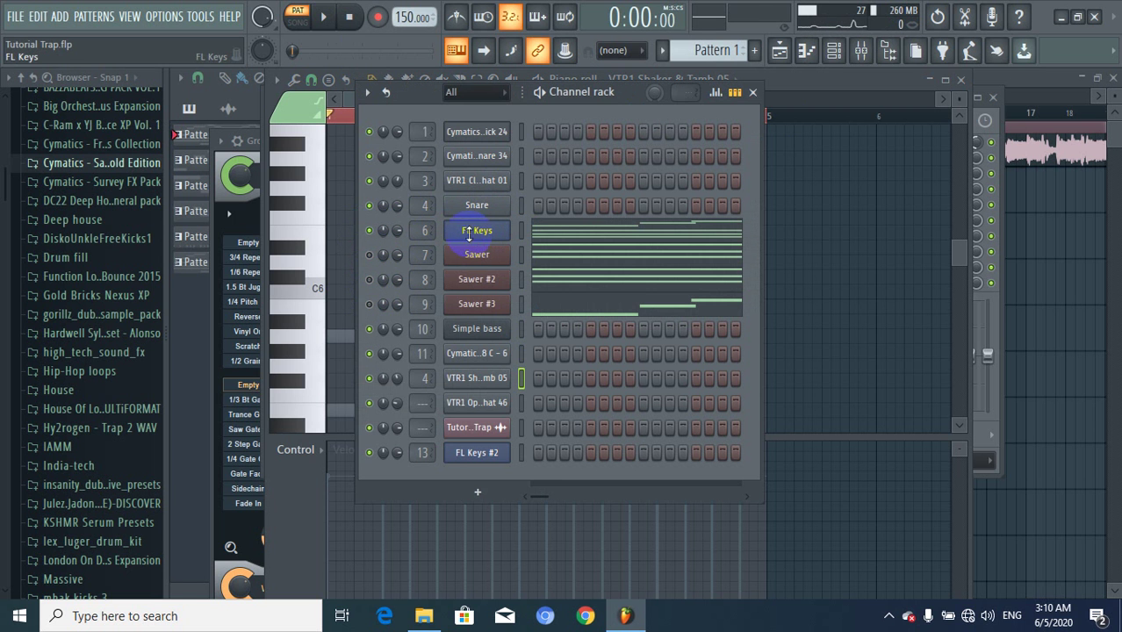
pyautogui.click(324, 17)
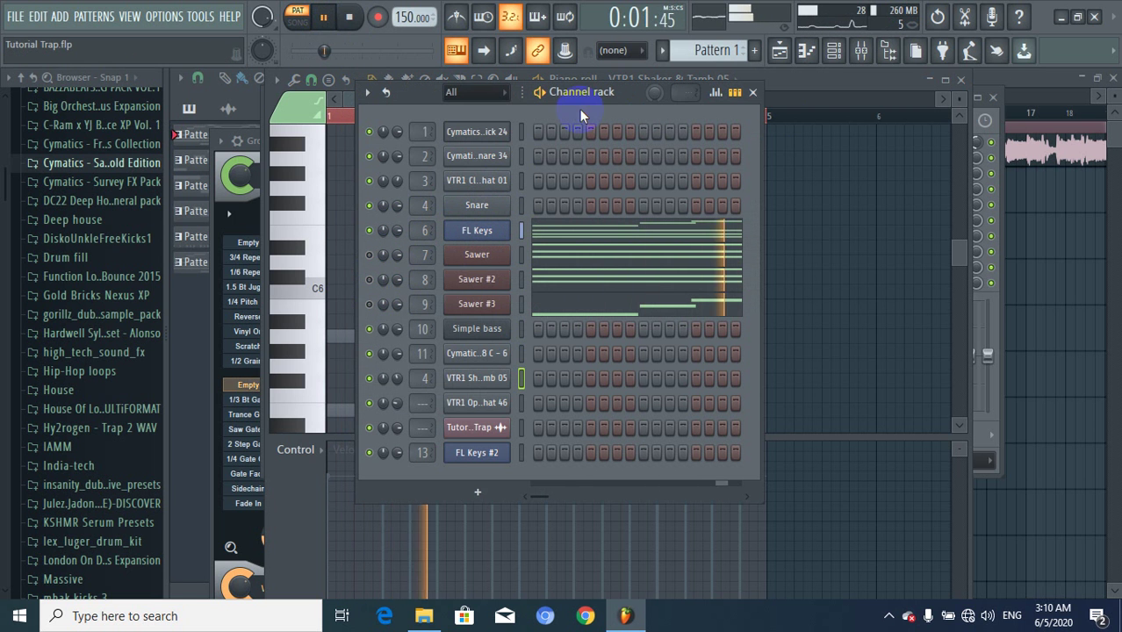
# Find the mixer track carrying the original FL Keys, select Insert 6 to show its effects, and stop the playback.
pyautogui.click(862, 51)
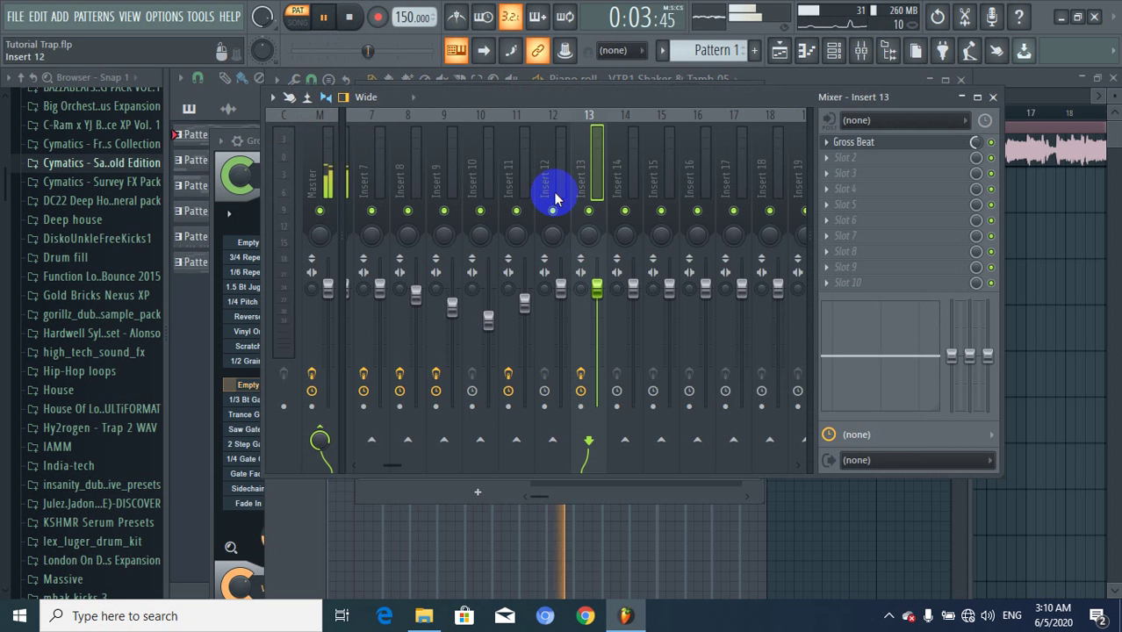
pyautogui.click(834, 51)
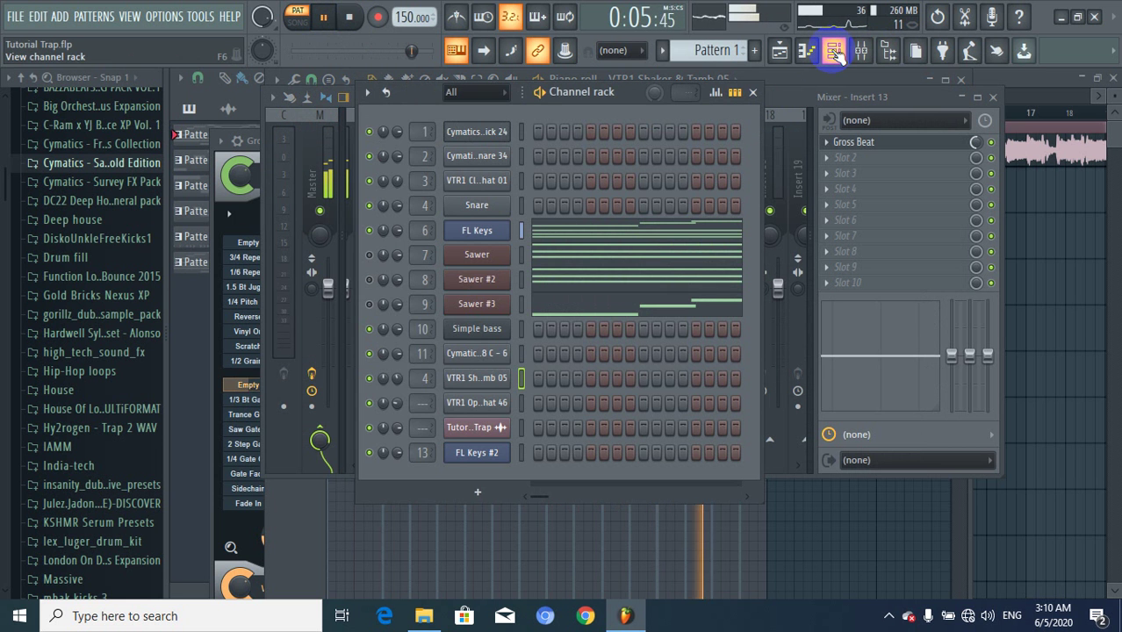
pyautogui.click(834, 51)
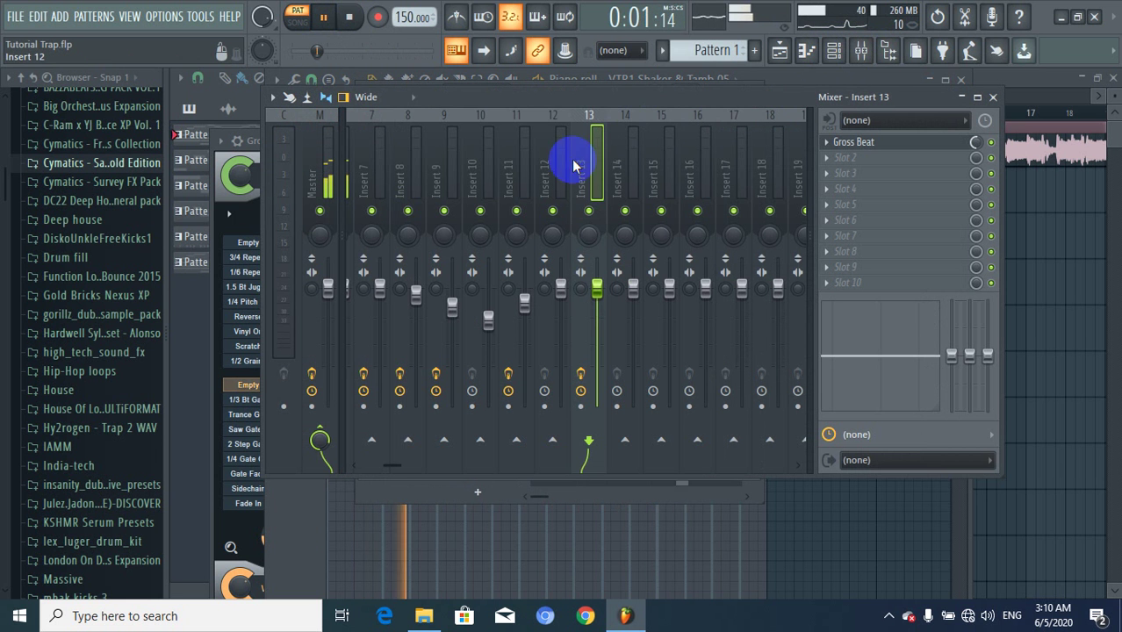
pyautogui.click(379, 151)
pyautogui.press('Left')
pyautogui.press('Left')
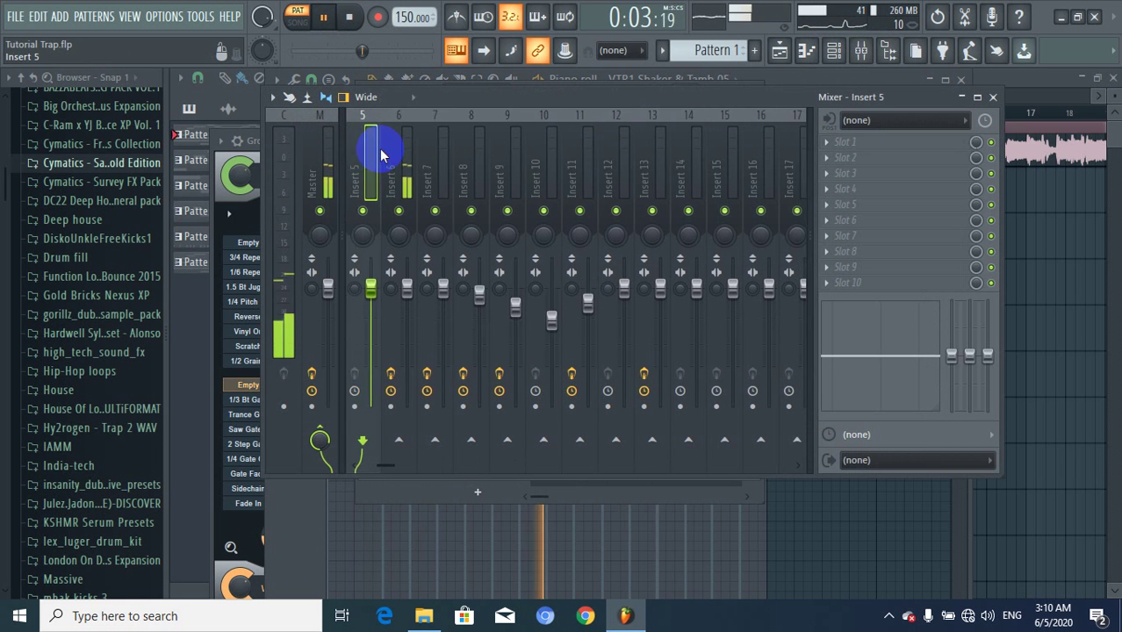
pyautogui.scroll(4, 381, 156)
pyautogui.click(549, 158)
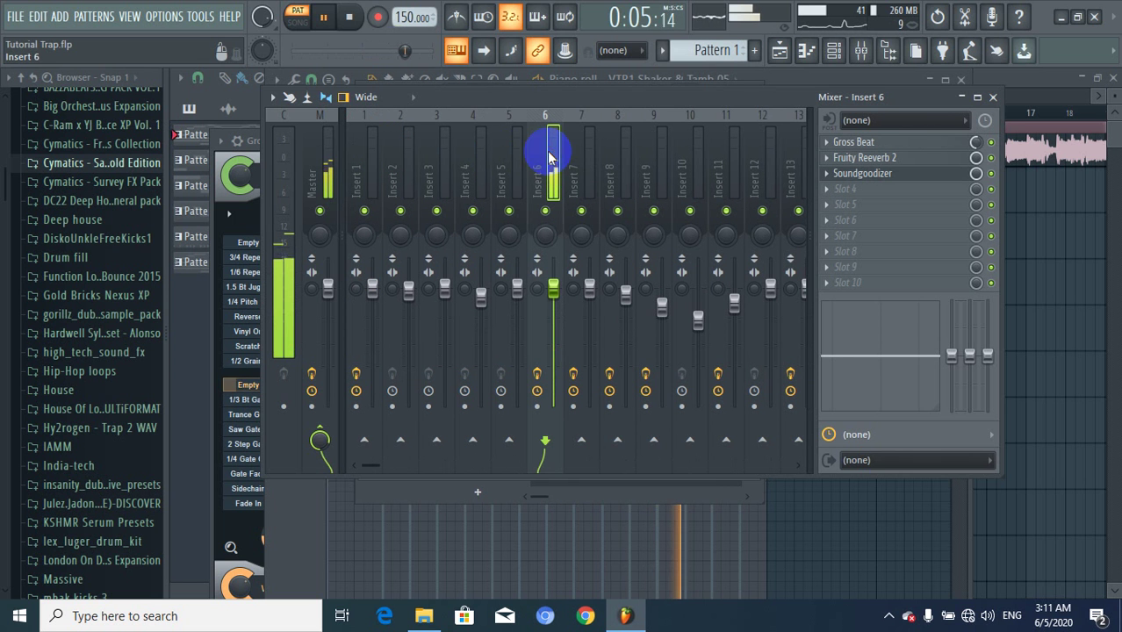
pyautogui.press('space')
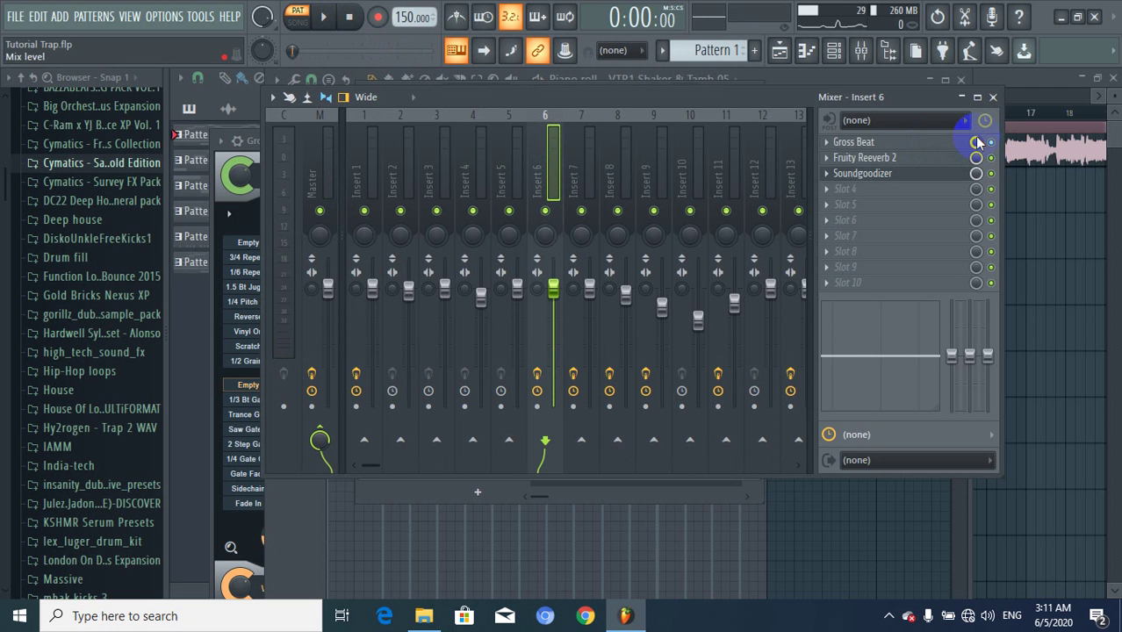
# Inspect the settings of Fruity Reeverb 2 and Soundgoodizer in the effect slots of Insert 6.
pyautogui.click(991, 158)
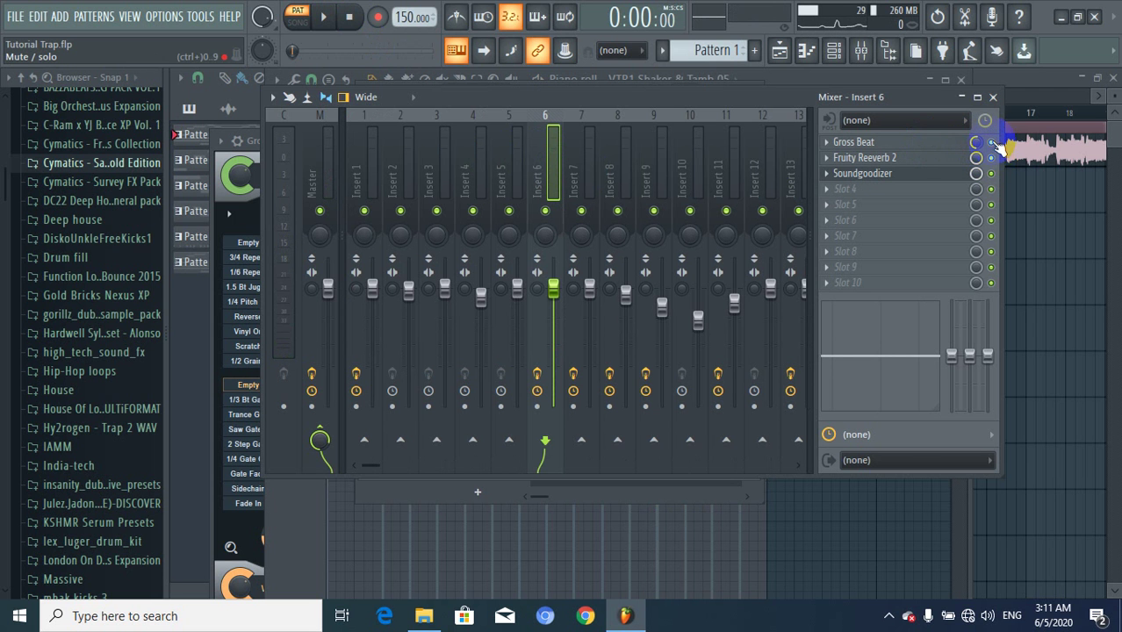
pyautogui.click(905, 159)
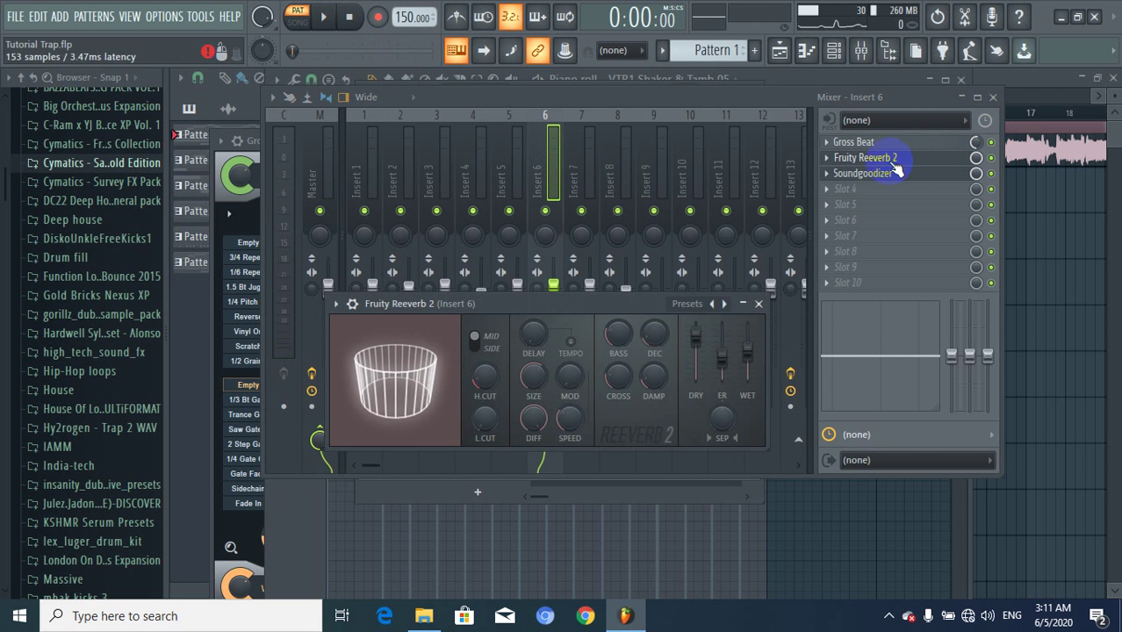
pyautogui.click(759, 304)
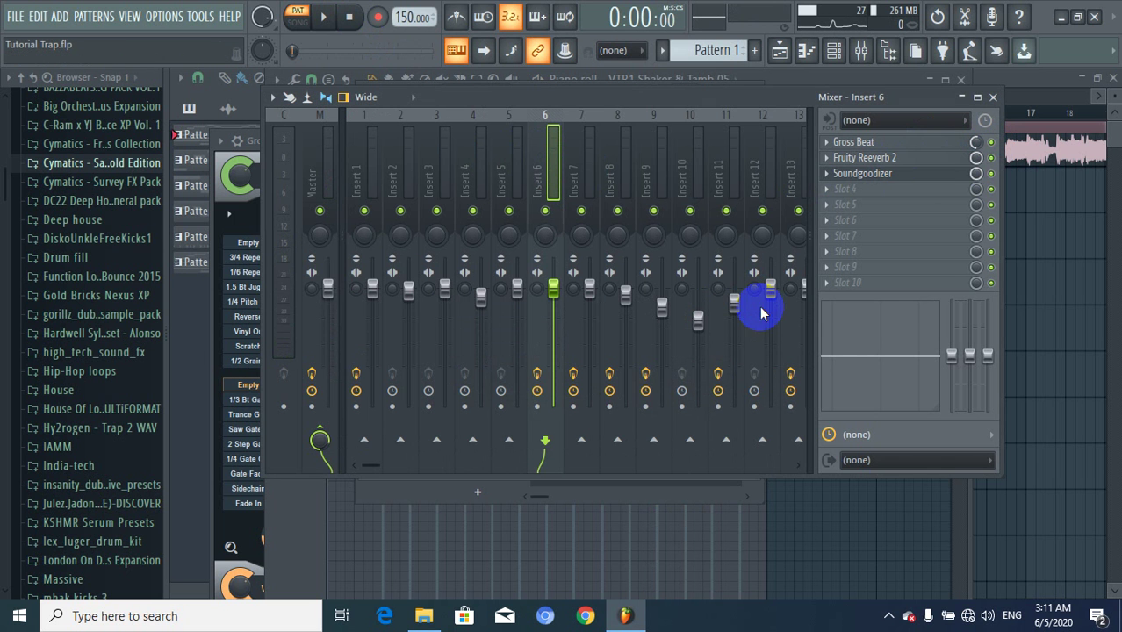
pyautogui.click(913, 183)
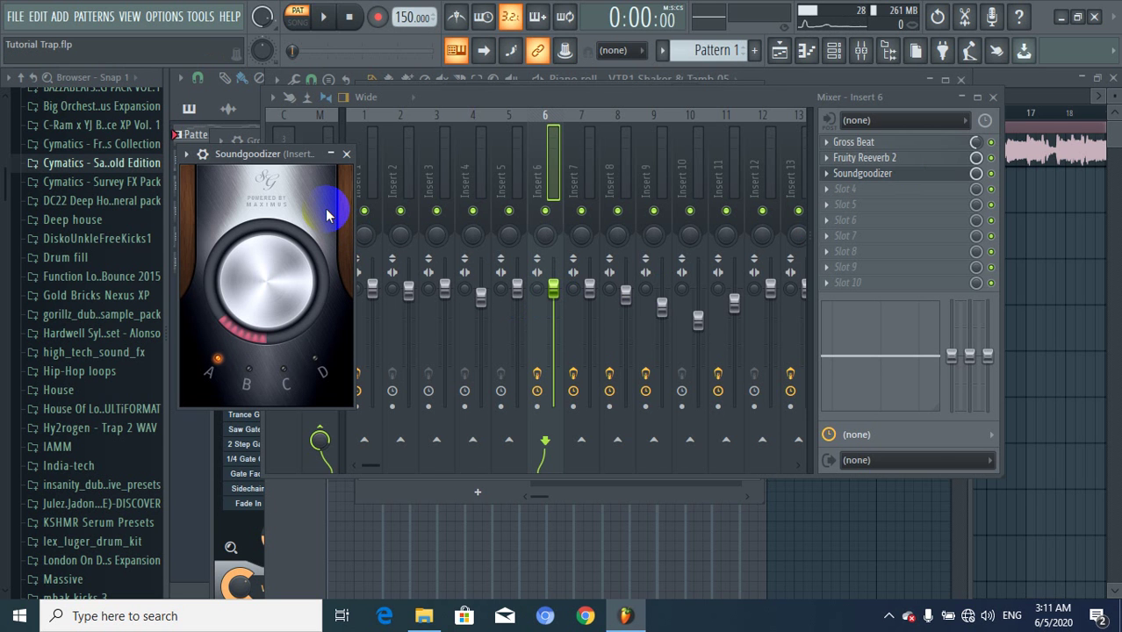
pyautogui.moveTo(326, 216); pyautogui.dragTo(309, 269)
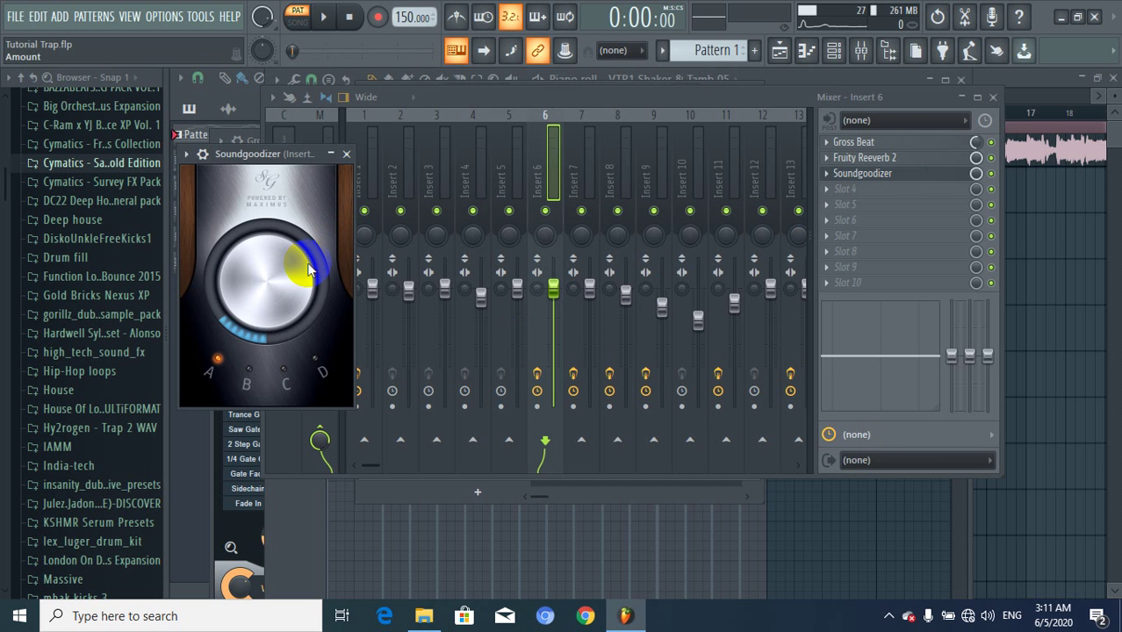
# Bypass Gross Beat, Fruity Reeverb 2 and Soundgoodizer on Insert 6, and play Pattern 1 to hear FL Keys dry before stopping.
pyautogui.click(991, 174)
pyautogui.click(991, 143)
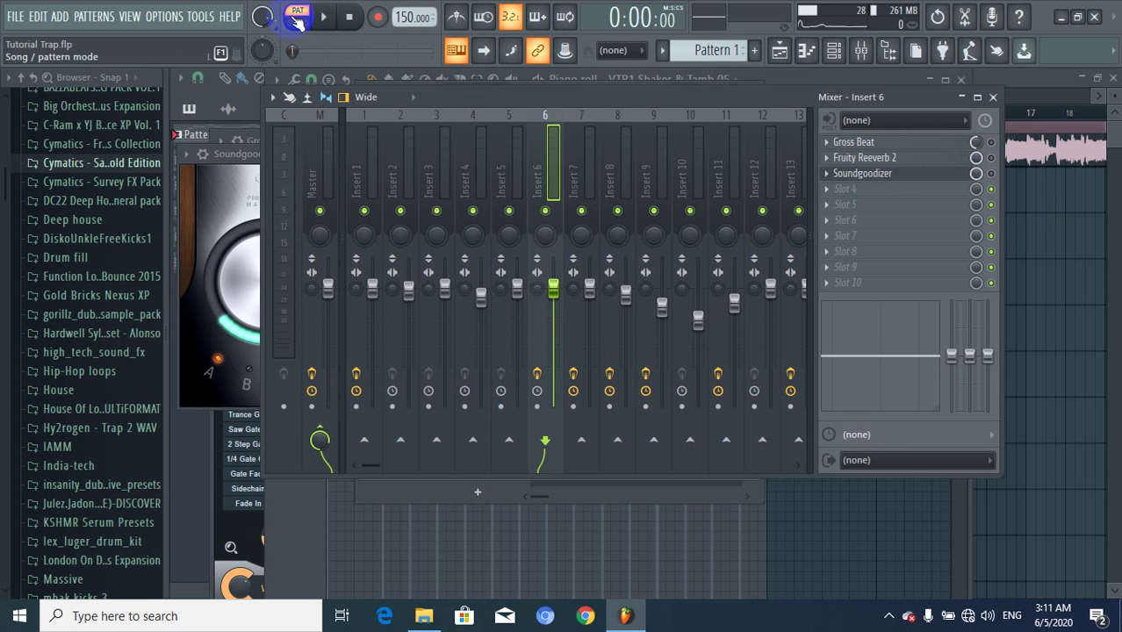
pyautogui.click(324, 17)
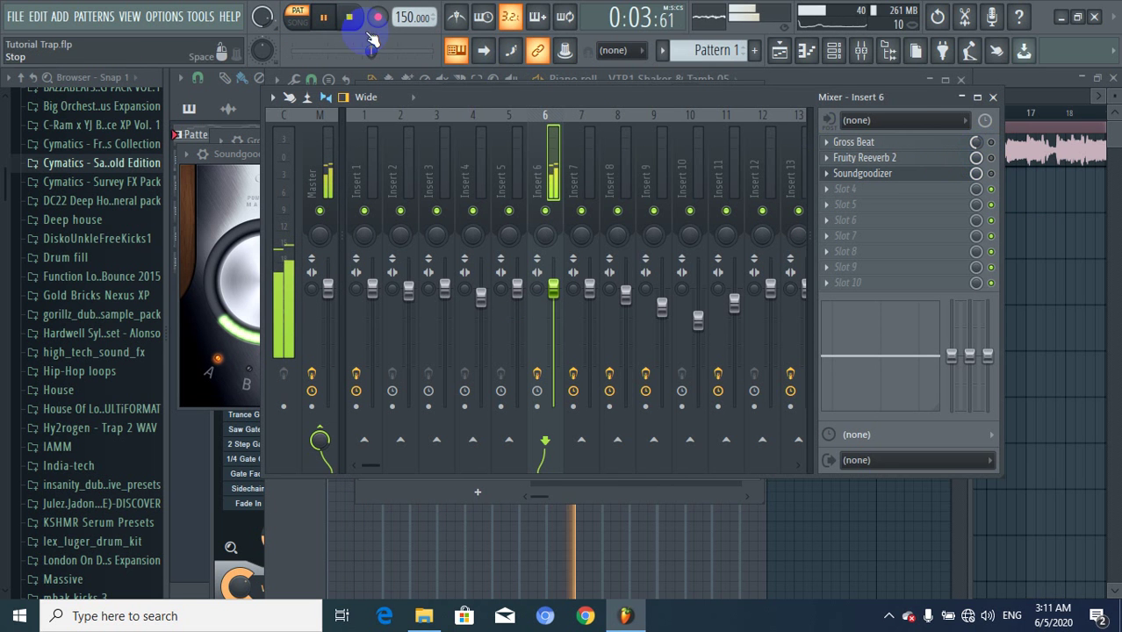
pyautogui.press('space')
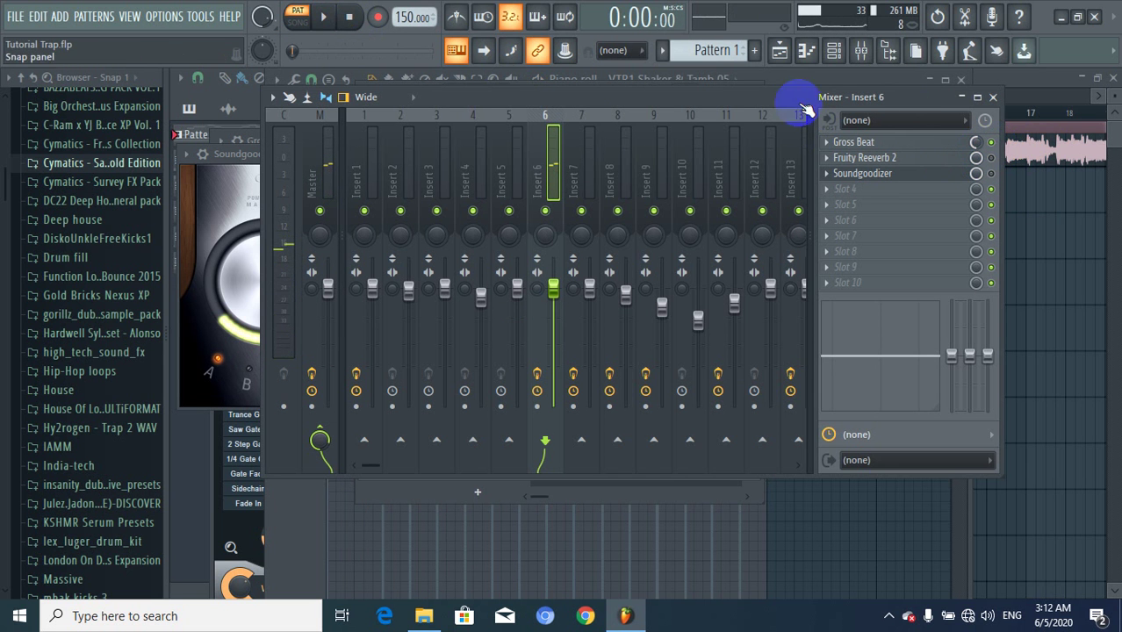
# Play Pattern 1 with only Gross Beat active on Insert 6, re-enable Fruity Reeverb 2, and play the pattern again.
pyautogui.click(325, 17)
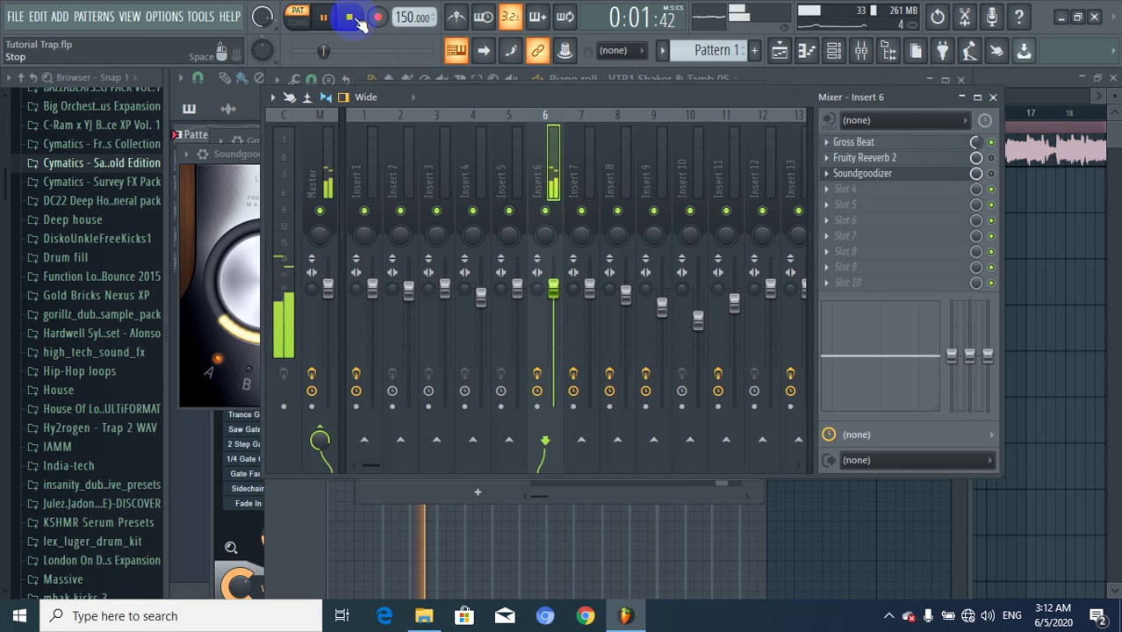
pyautogui.click(351, 19)
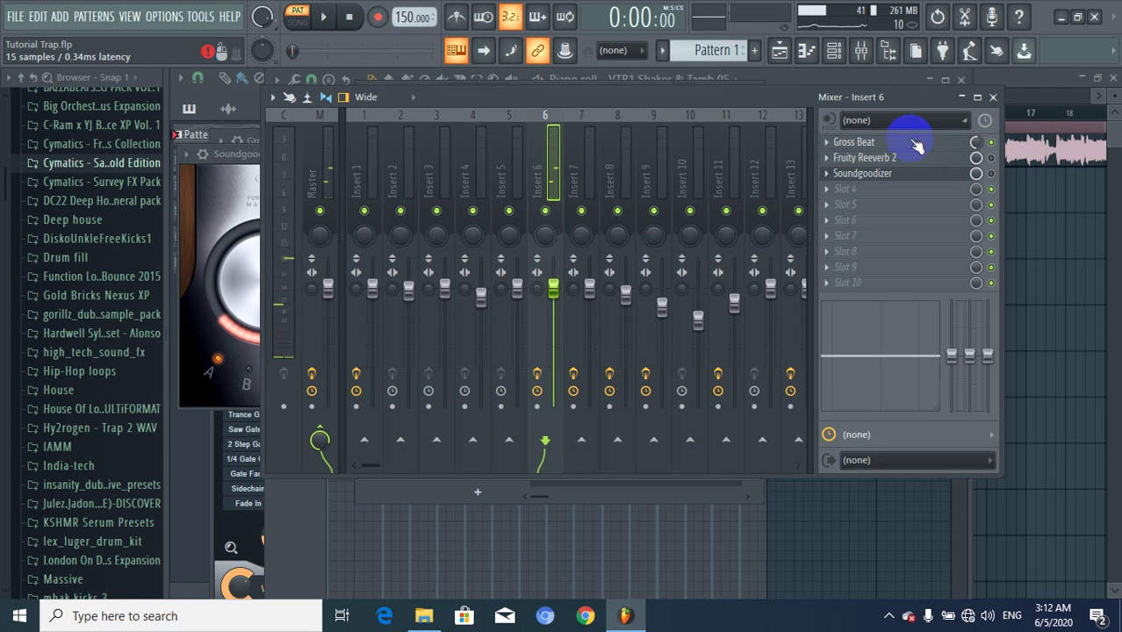
pyautogui.click(991, 172)
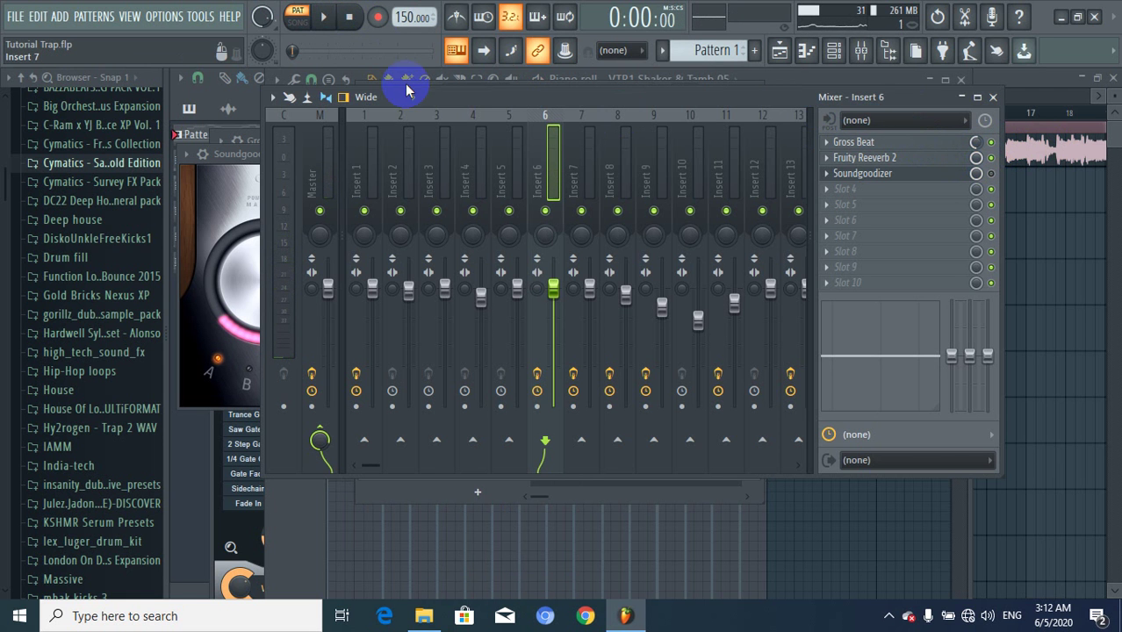
pyautogui.click(331, 18)
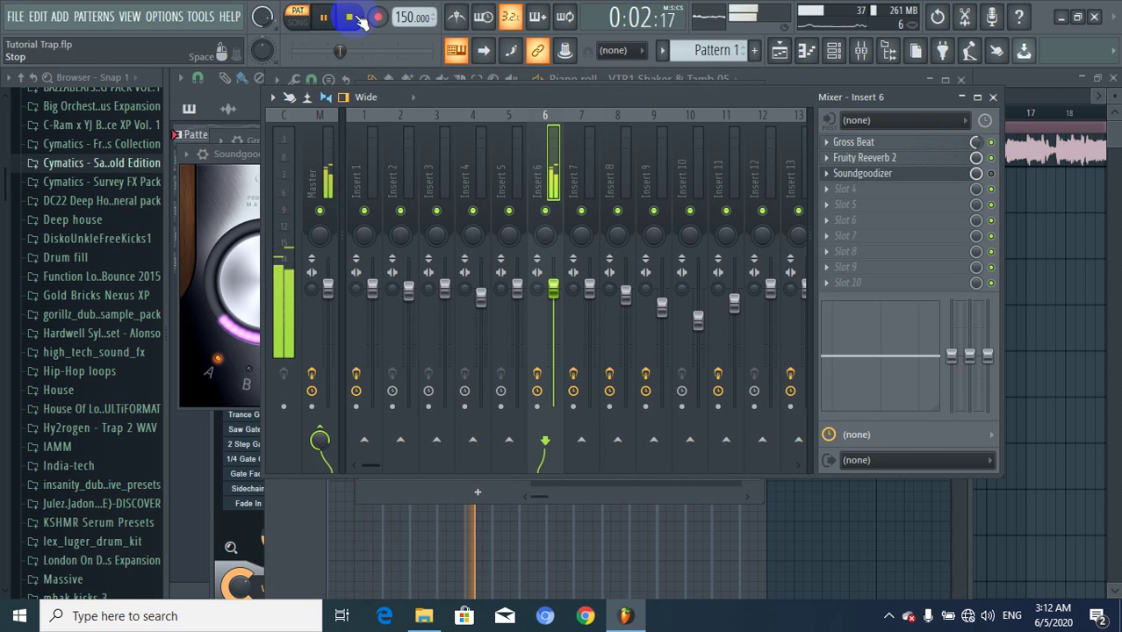
pyautogui.click(350, 18)
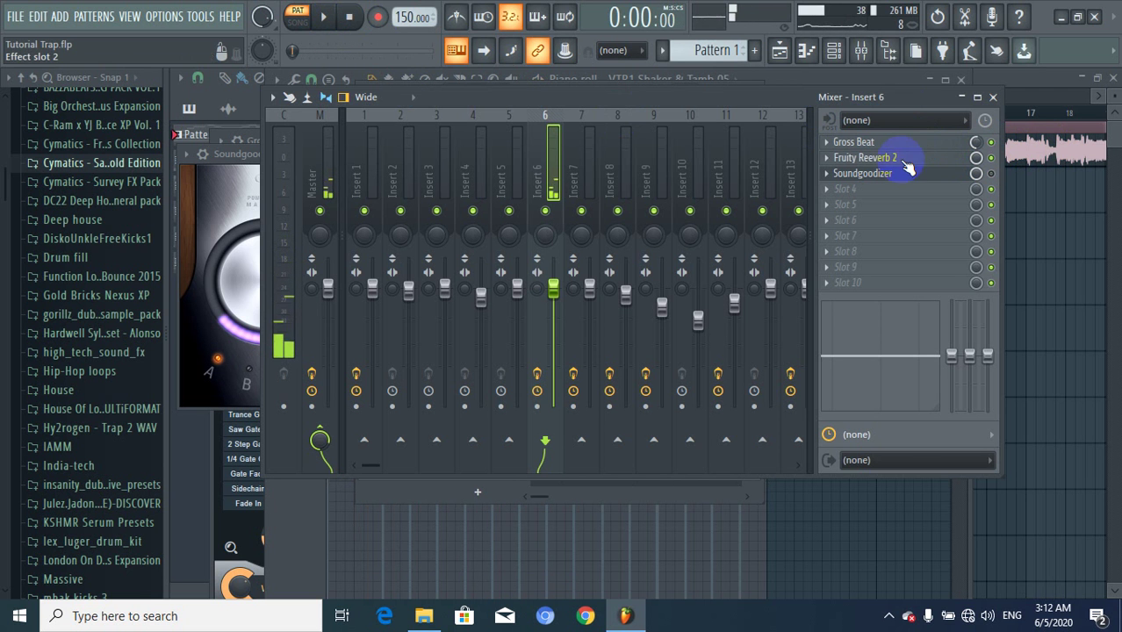
# Re-enable Soundgoodizer on Insert 6 and play Pattern 1 to hear FL Keys through the full effect chain, then stop.
pyautogui.click(991, 173)
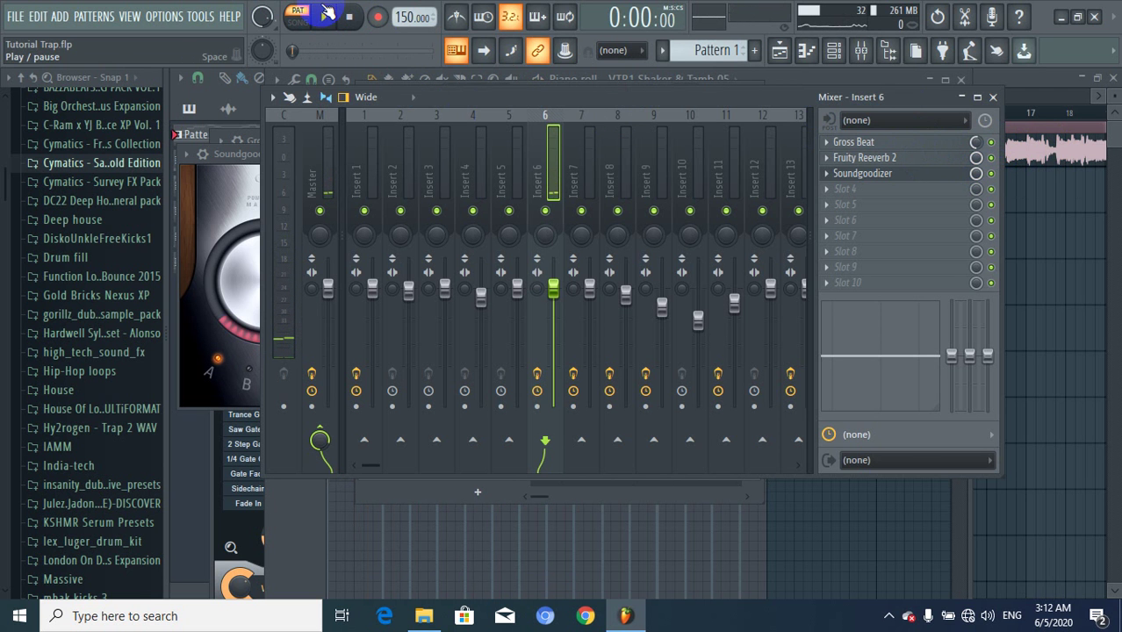
pyautogui.click(329, 21)
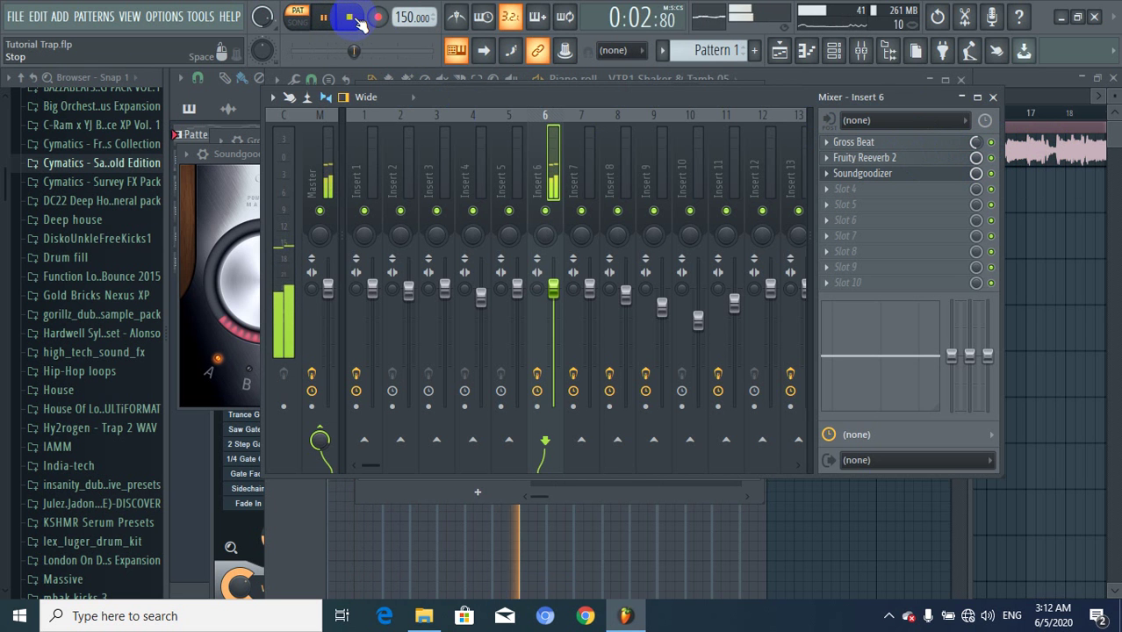
pyautogui.click(351, 19)
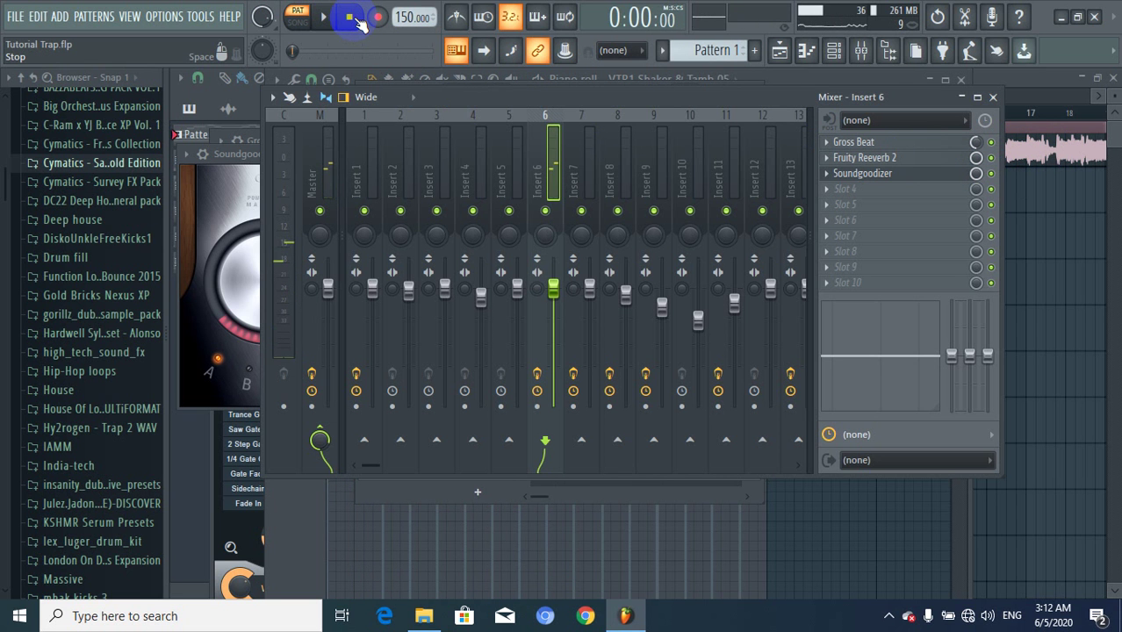
# Mute FL Keys, unmute Sawer, and open the Sawer plugin and its mixer track Insert 7 with Gross Beat bypassed.
pyautogui.click(834, 50)
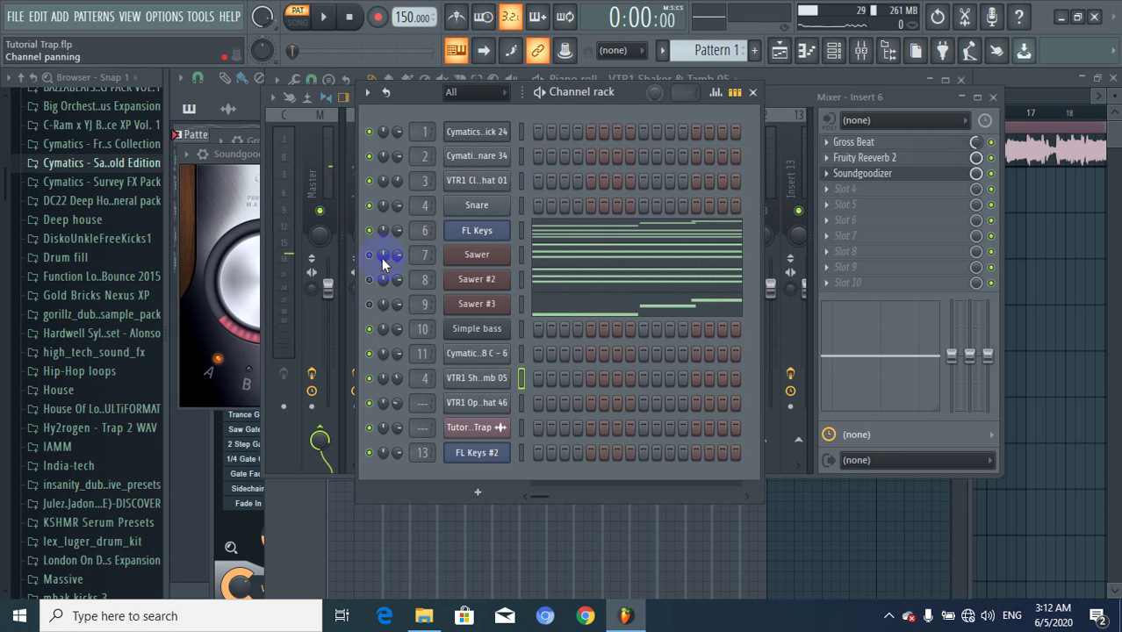
pyautogui.click(476, 253)
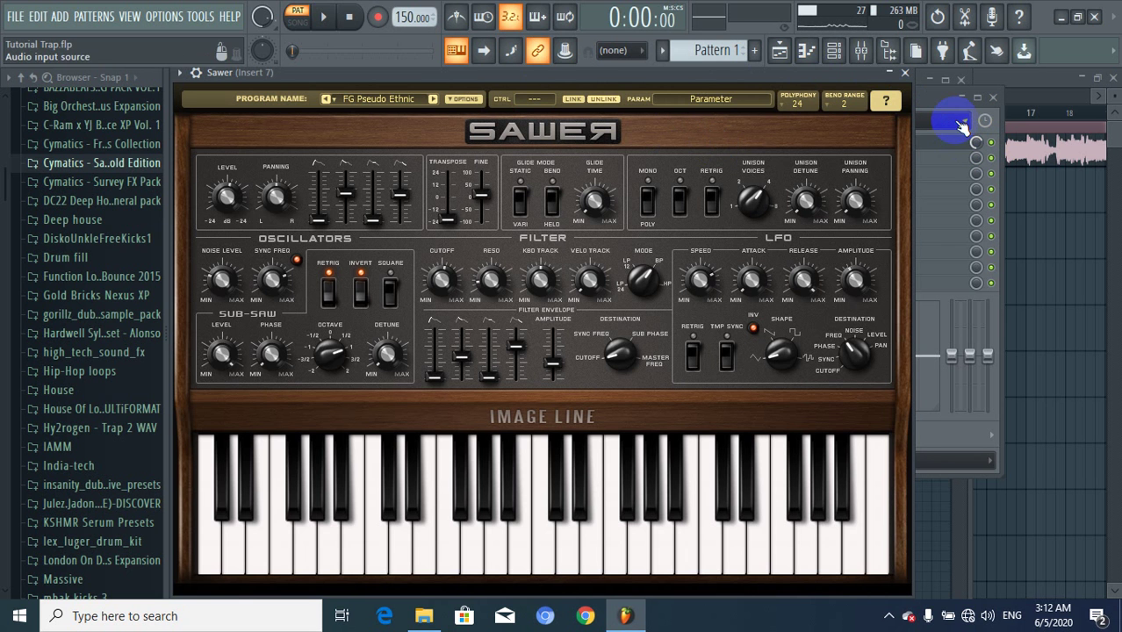
pyautogui.click(931, 106)
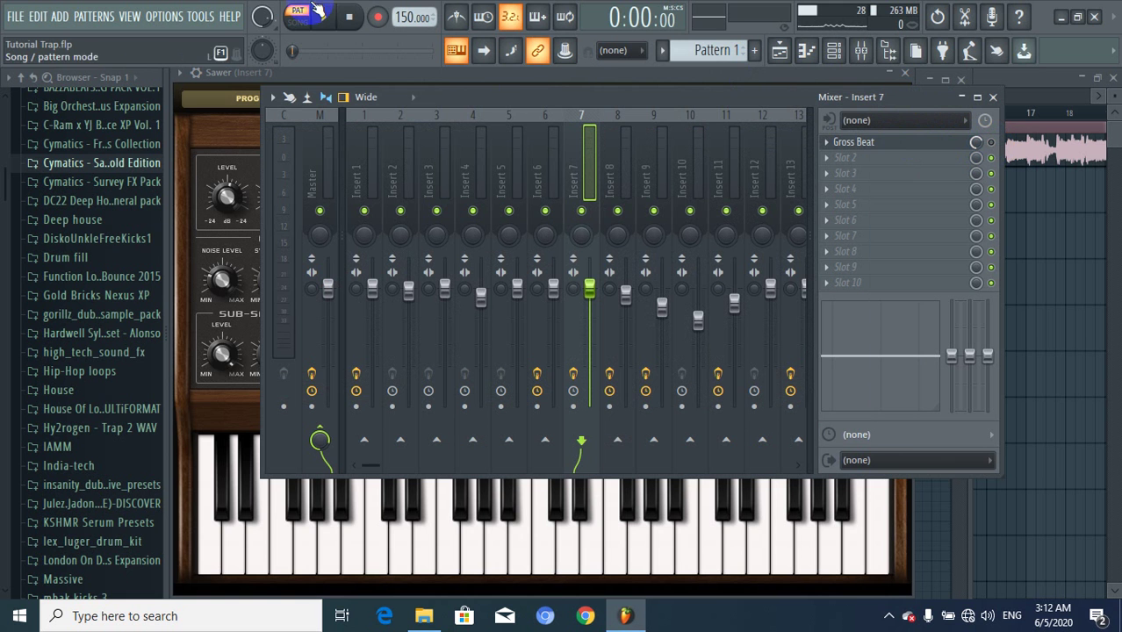
# Play Pattern 1 with Sawer dry, re-enable Gross Beat on Insert 7, and play the pattern again to compare.
pyautogui.click(329, 19)
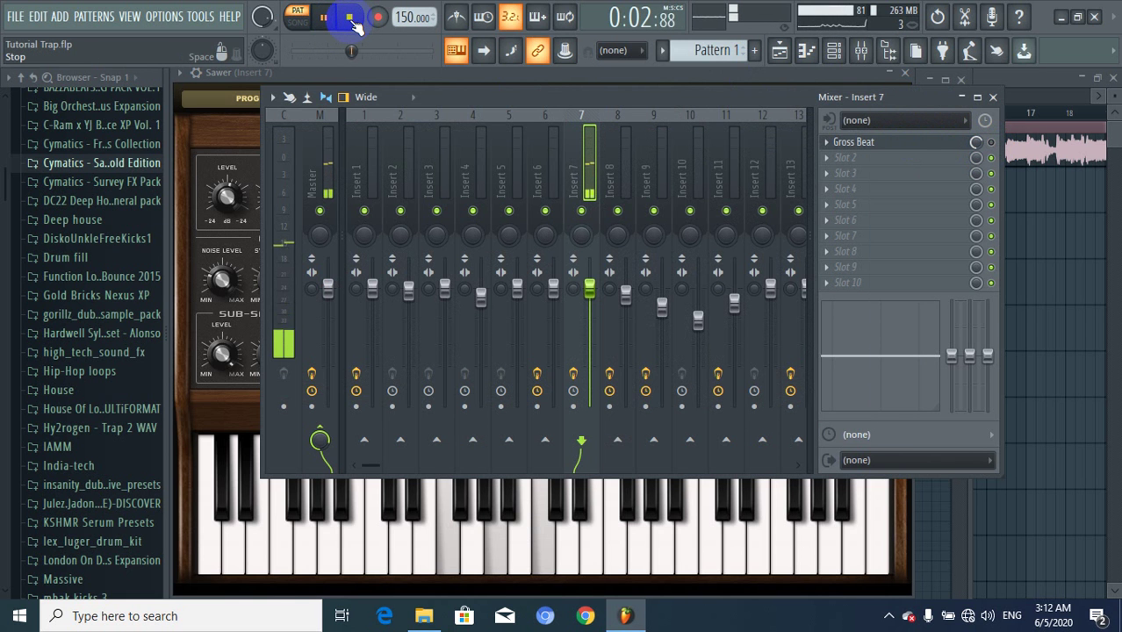
pyautogui.click(351, 18)
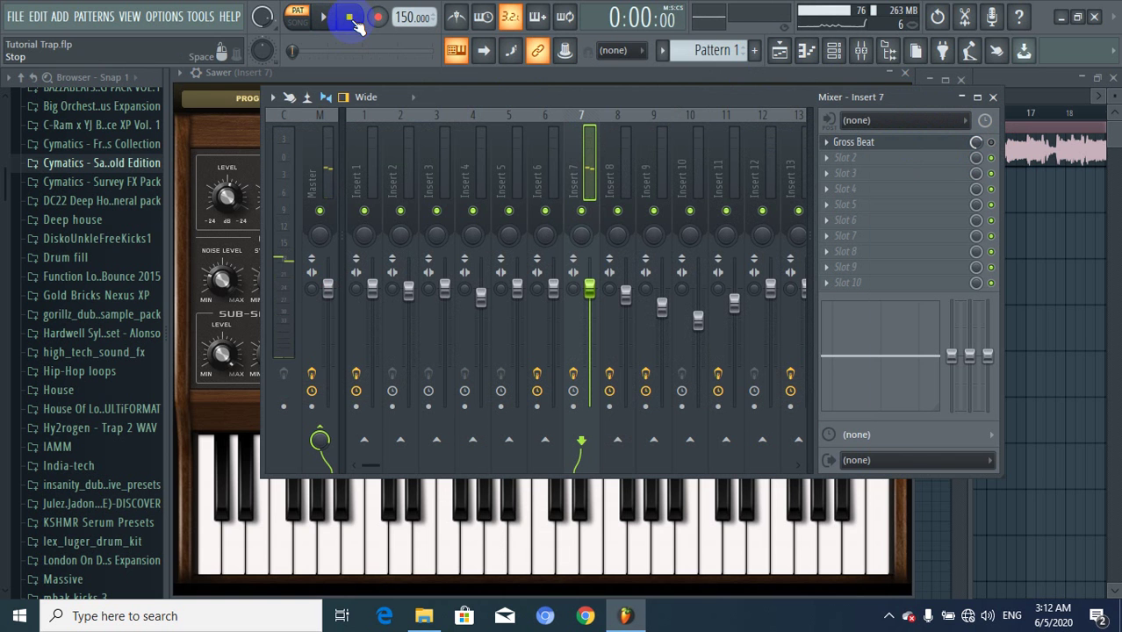
pyautogui.click(992, 143)
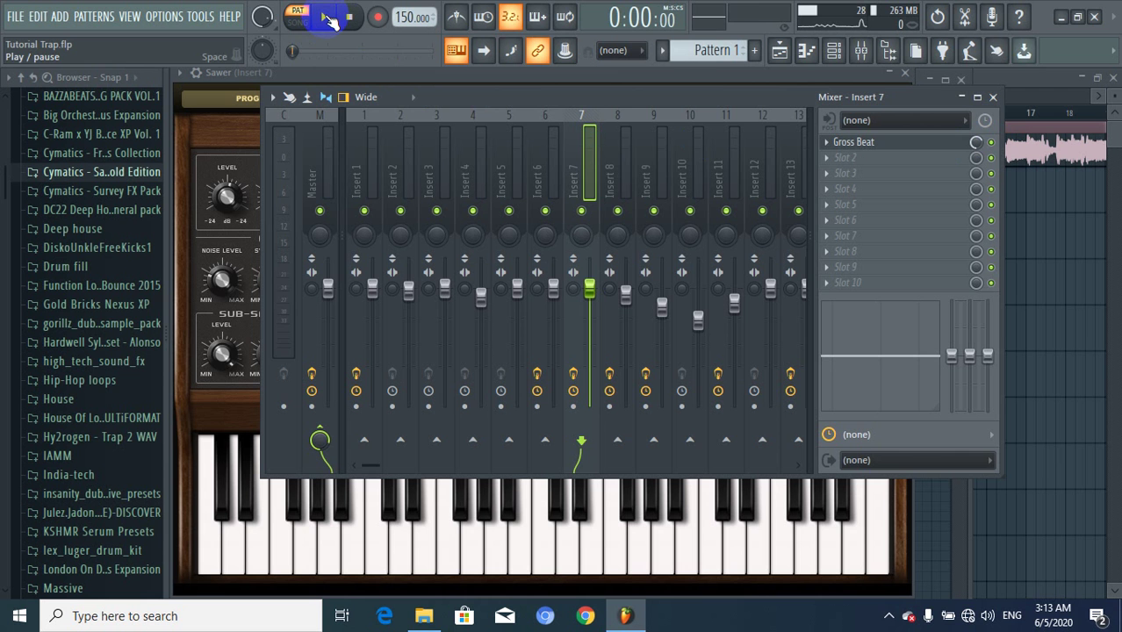
pyautogui.click(330, 19)
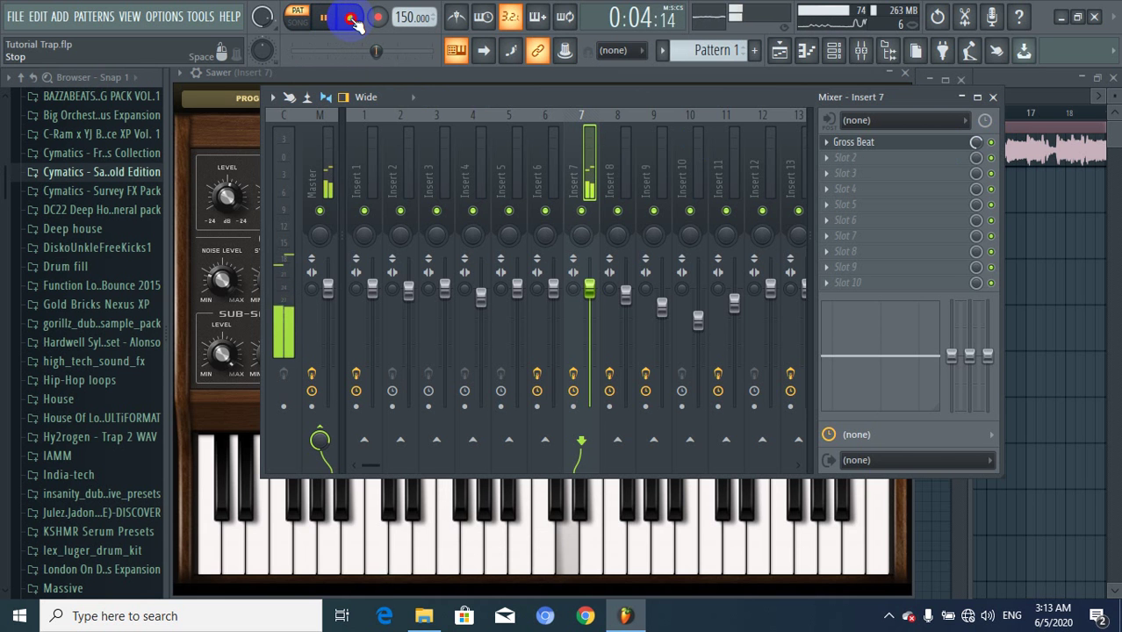
pyautogui.click(353, 19)
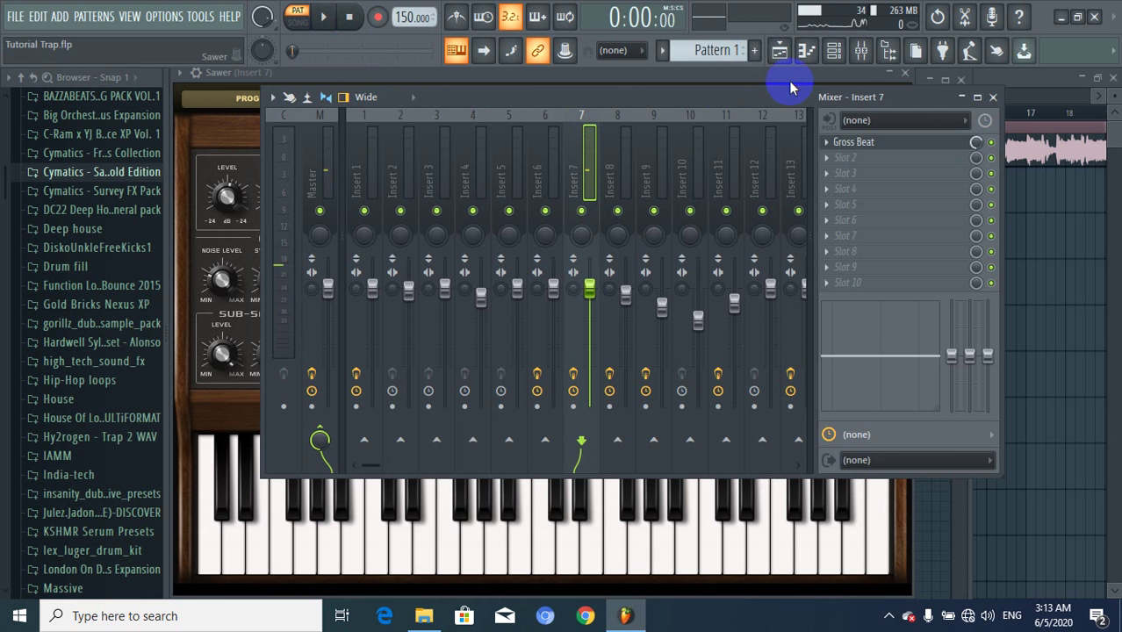
# Mute Sawer in the channel rack, unmute Sawer #2, and open the Sawer #2 plugin and its mixer track Insert 8.
pyautogui.click(838, 53)
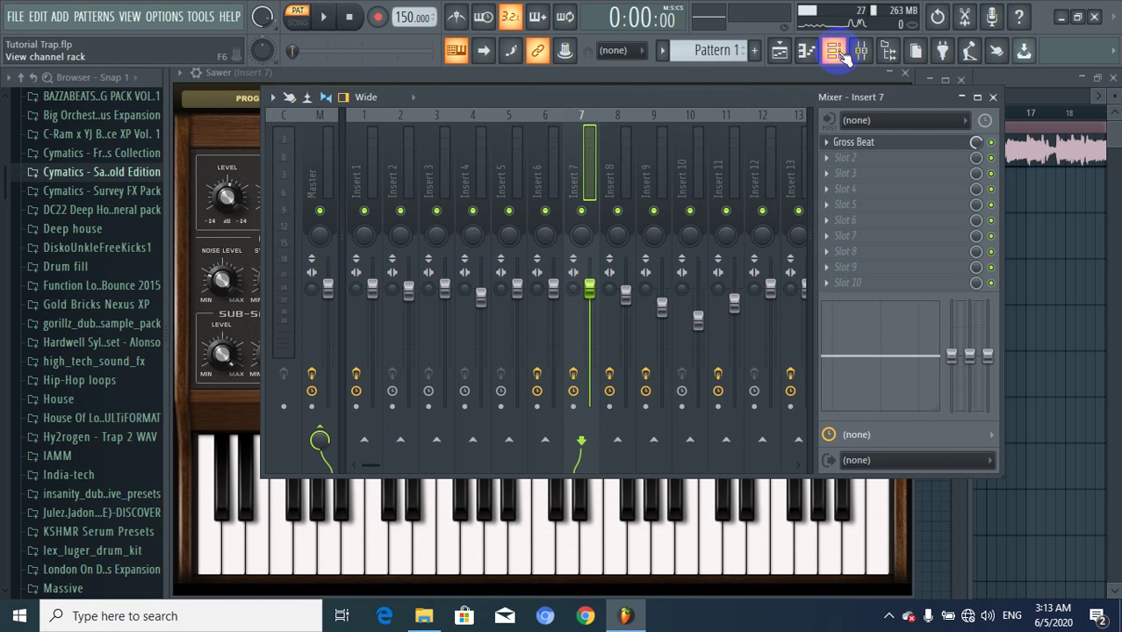
pyautogui.click(841, 53)
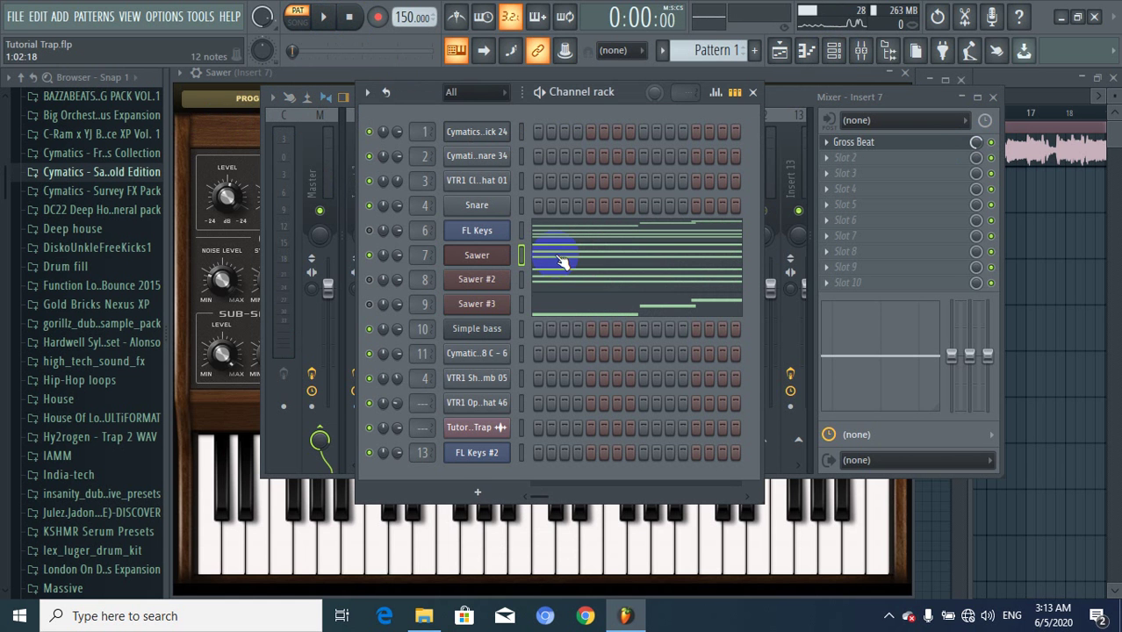
pyautogui.click(369, 256)
pyautogui.click(478, 286)
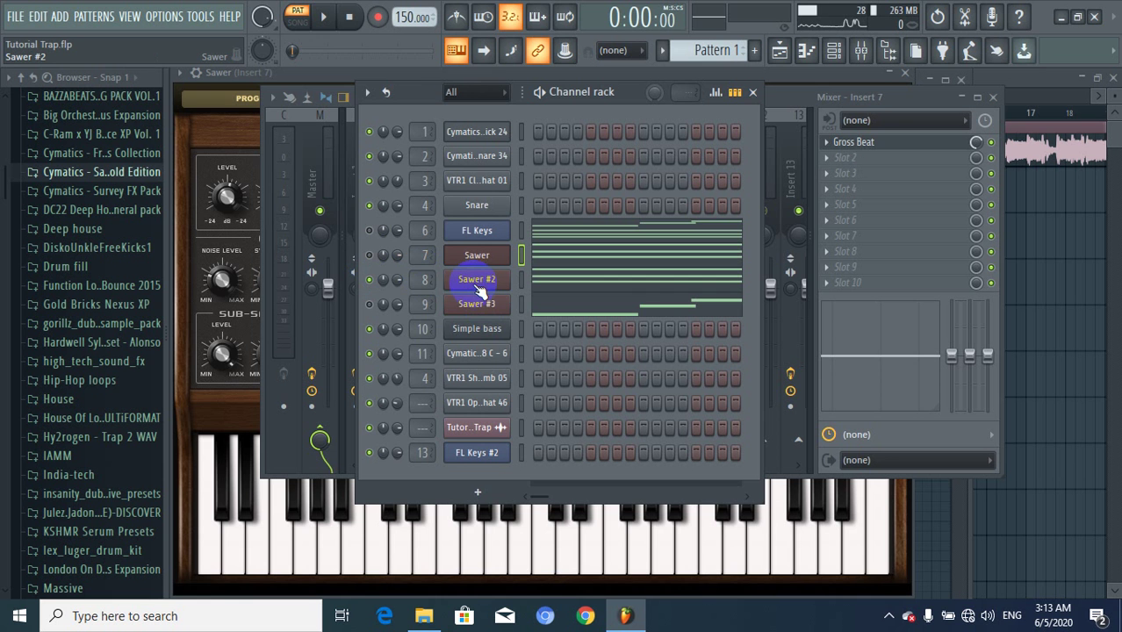
pyautogui.click(475, 282)
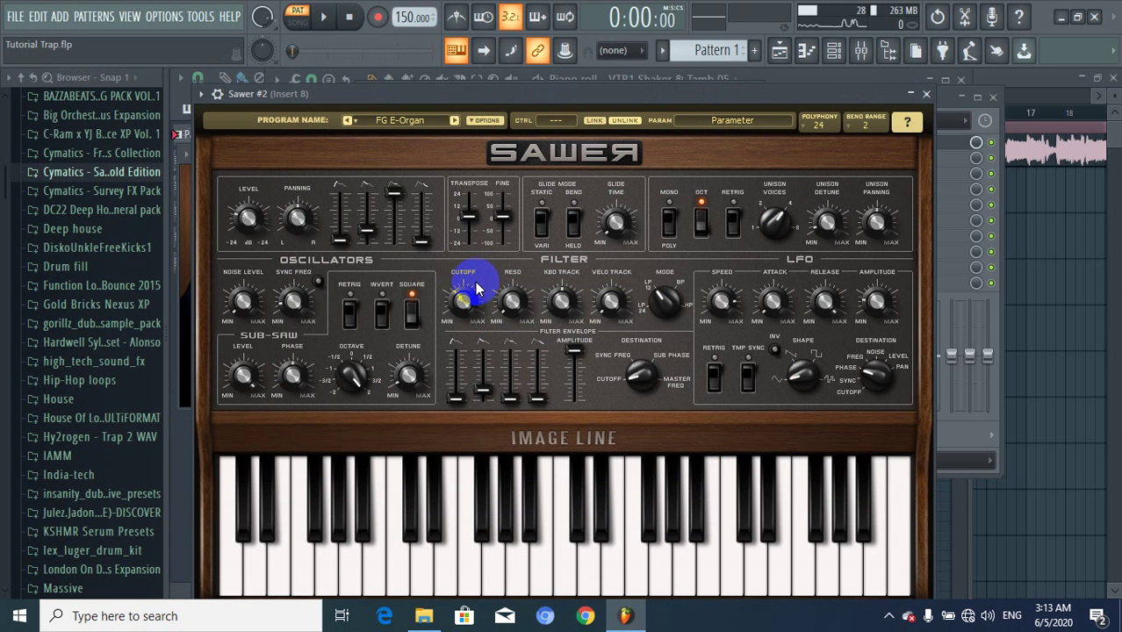
pyautogui.click(862, 51)
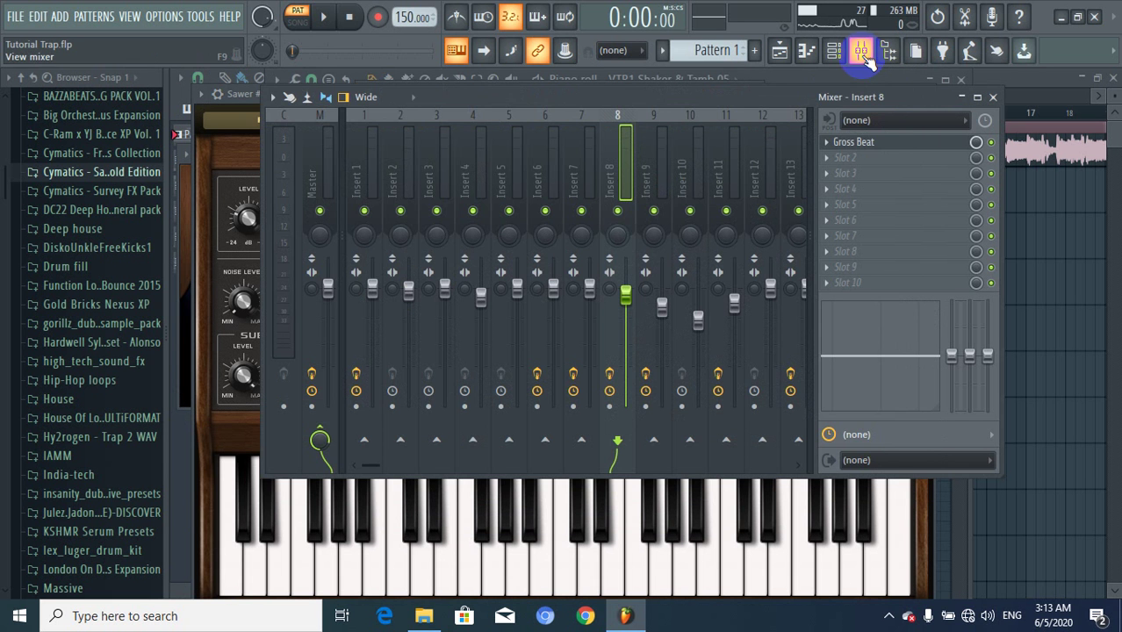
# Bypass Gross Beat on Insert 8 and play Pattern 1 to hear Sawer #2 dry before stopping.
pyautogui.click(830, 100)
pyautogui.click(888, 143)
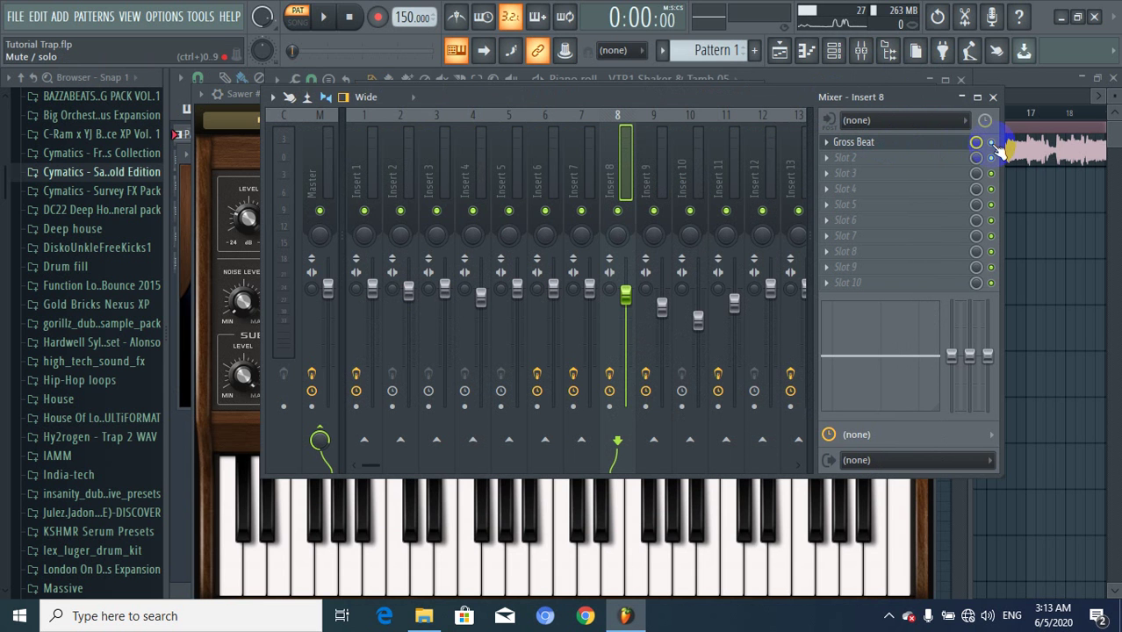
pyautogui.click(323, 16)
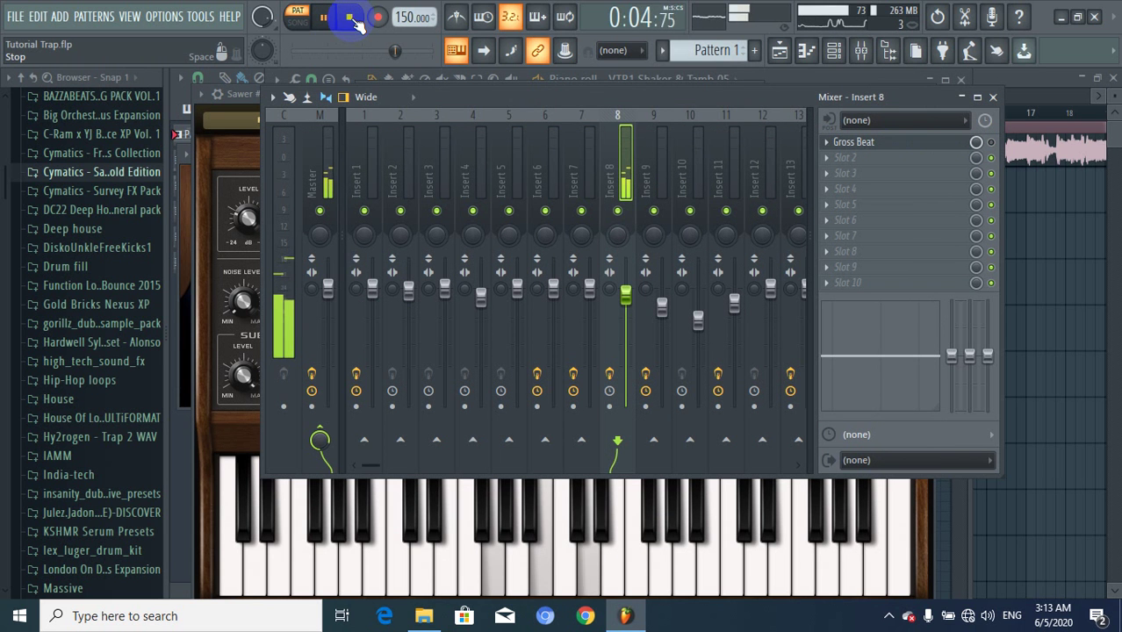
pyautogui.click(350, 17)
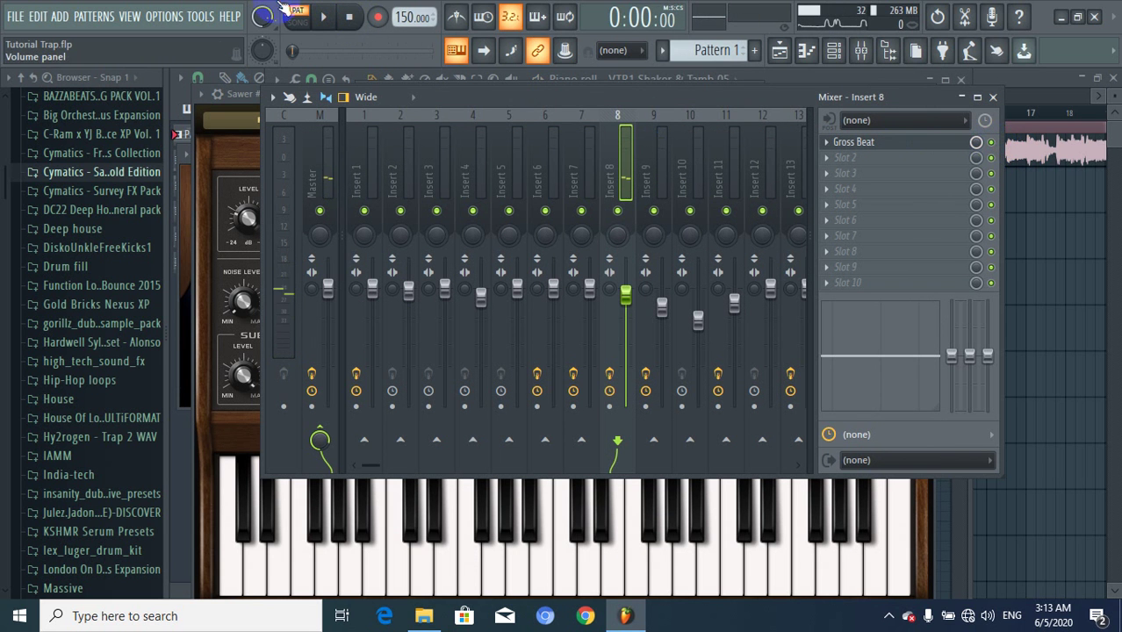
# With Gross Beat re-enabled on Insert 8, inspect its settings and play Pattern 1 to hear Sawer #2 with the effect.
pyautogui.click(855, 146)
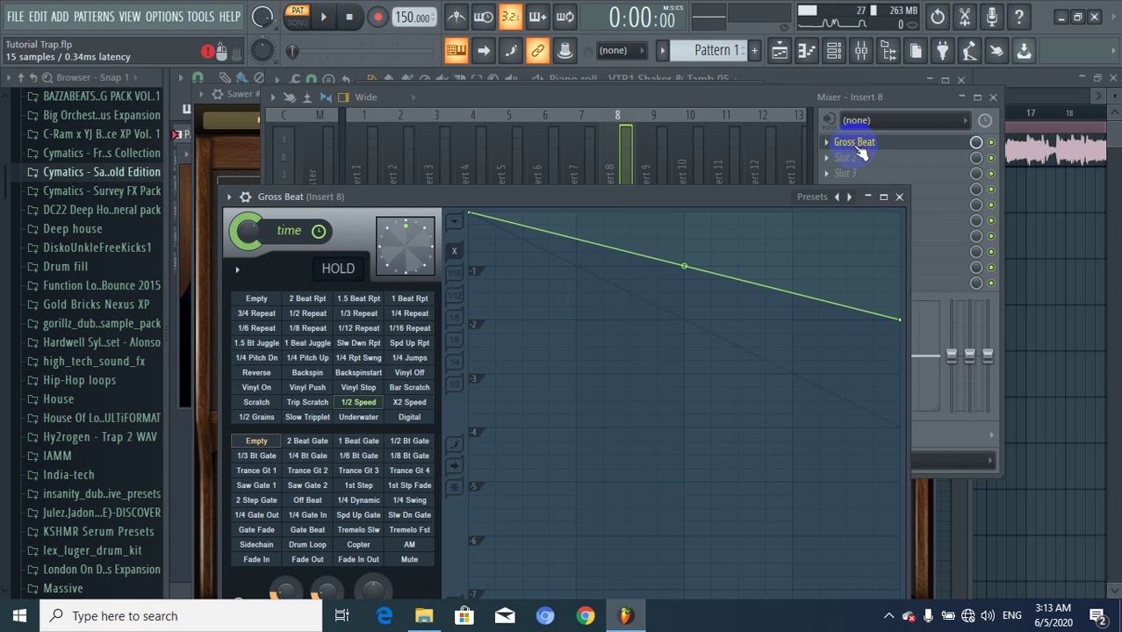
pyautogui.click(900, 196)
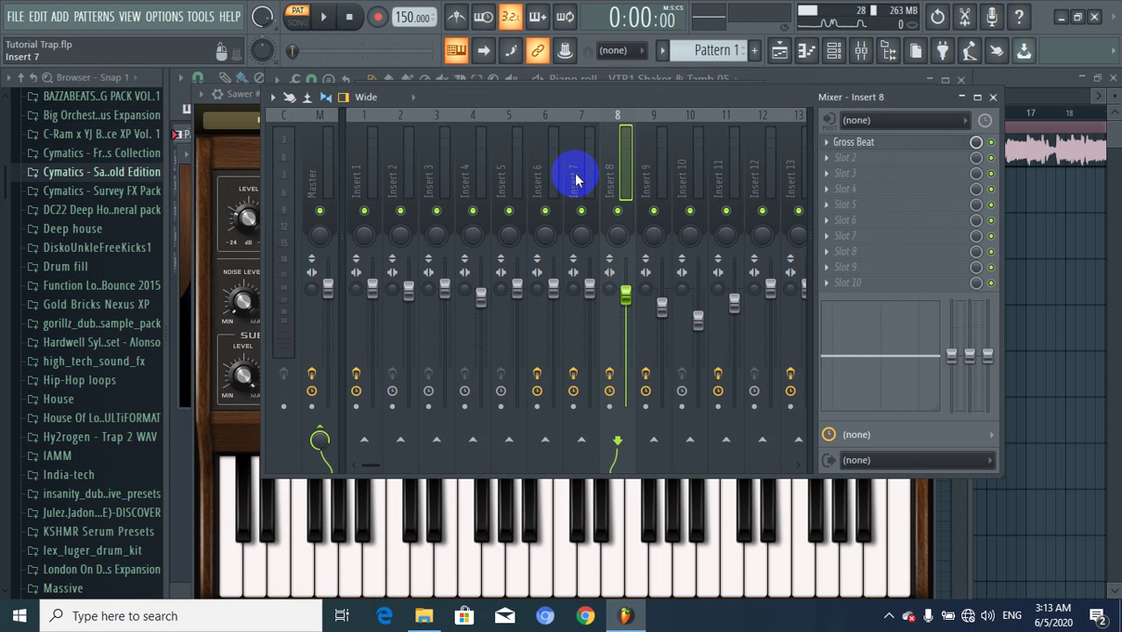
pyautogui.click(324, 17)
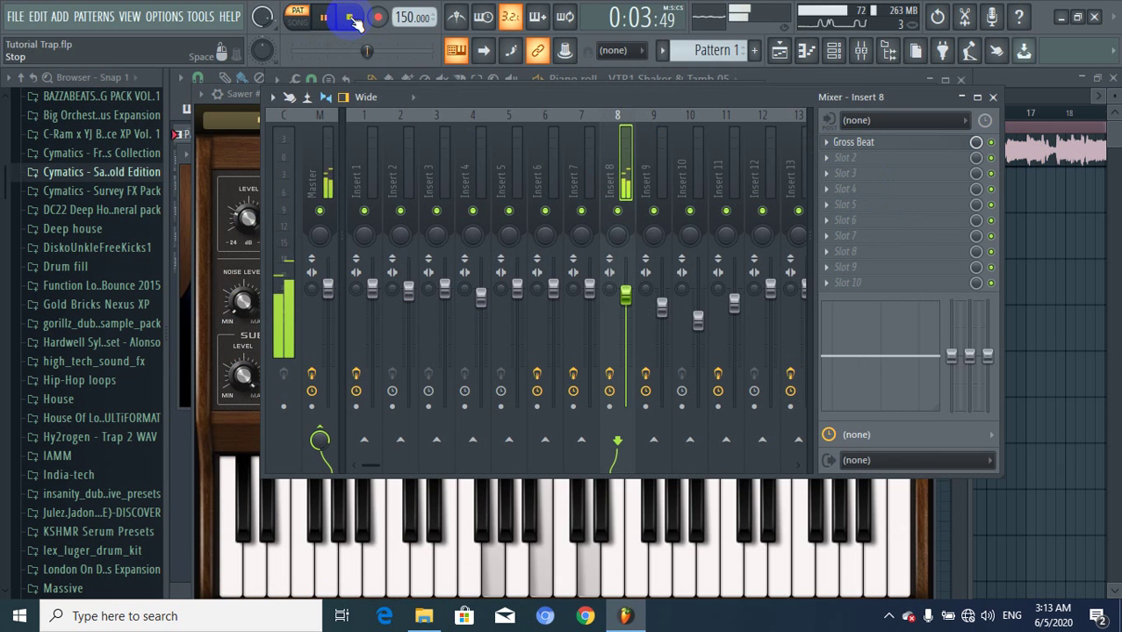
pyautogui.click(350, 19)
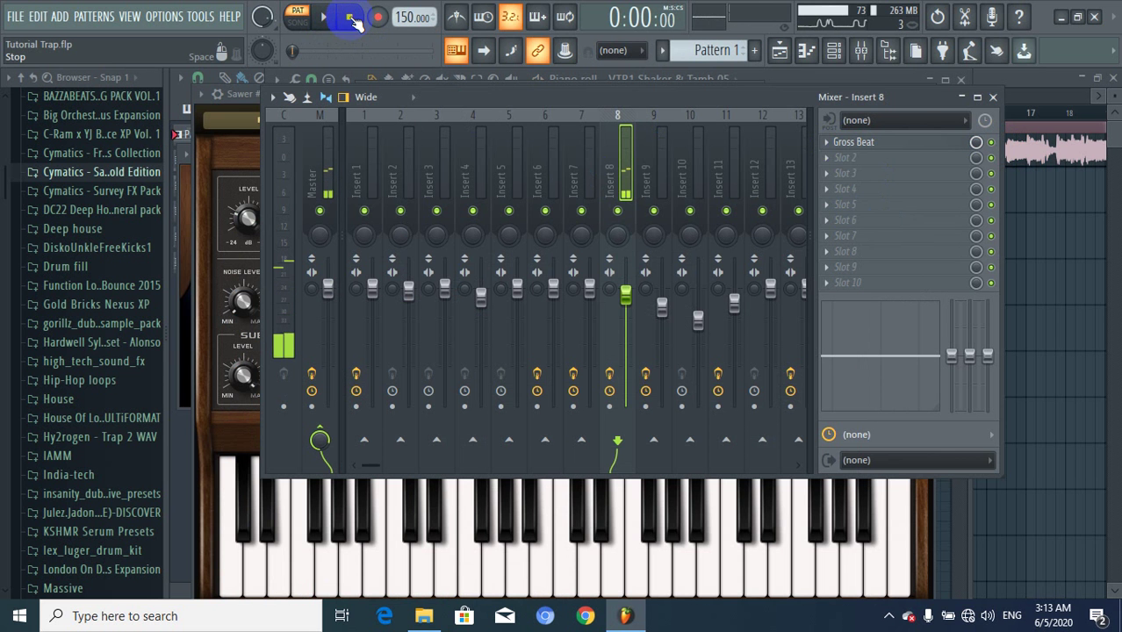
# Mute Sawer #2 in the channel rack and open the Sawer #3 plugin interface and its mixer track Insert 9.
pyautogui.click(863, 51)
pyautogui.click(834, 51)
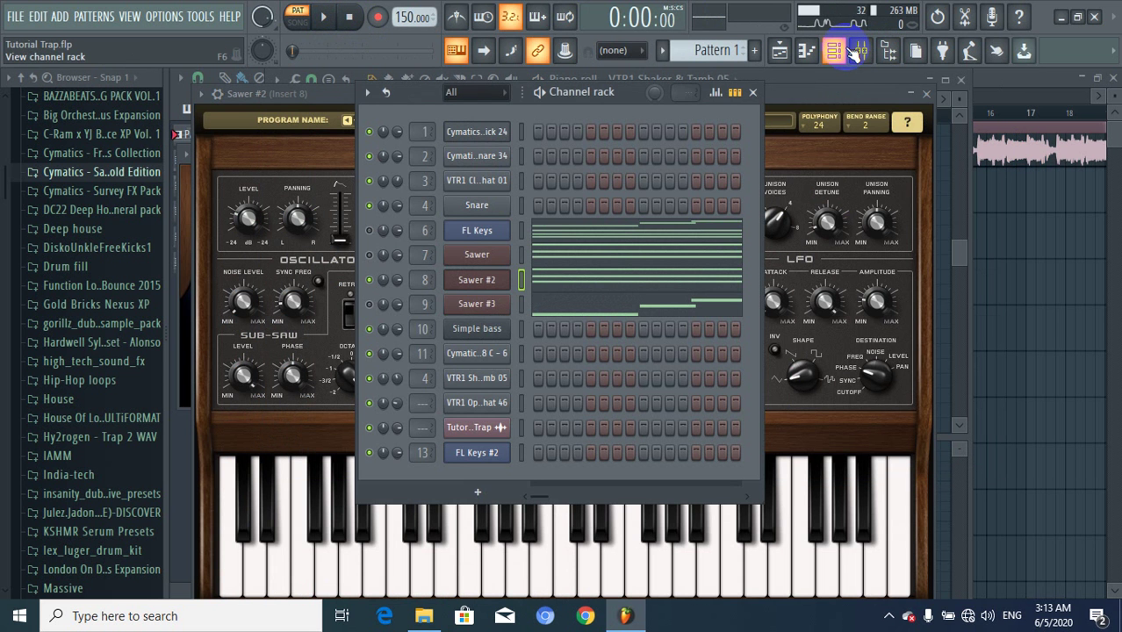
pyautogui.click(370, 279)
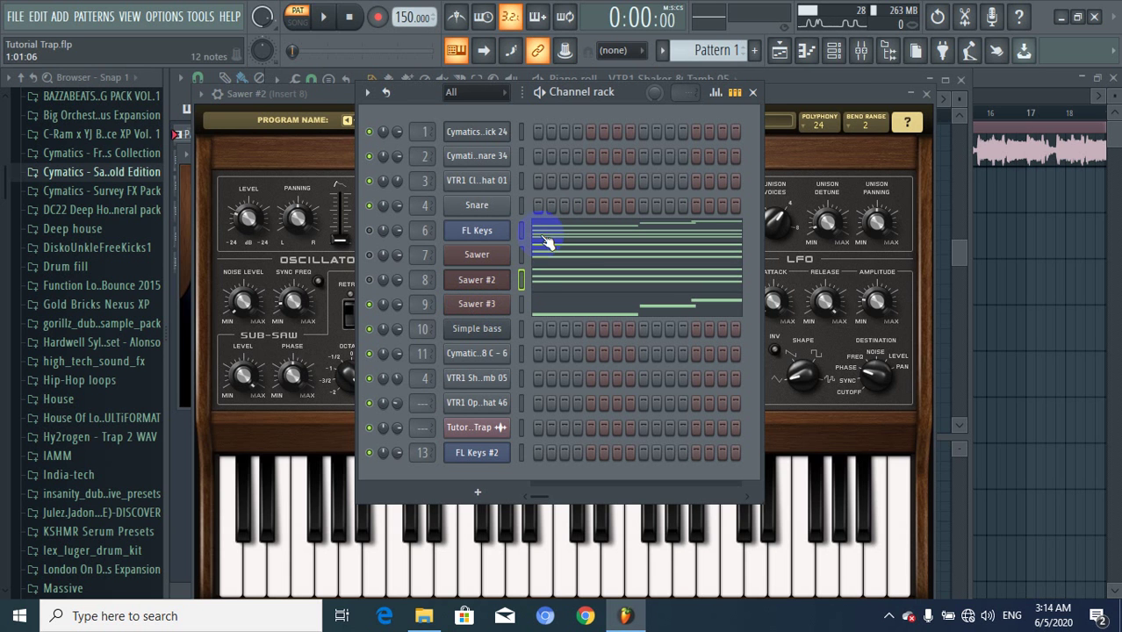
pyautogui.click(495, 306)
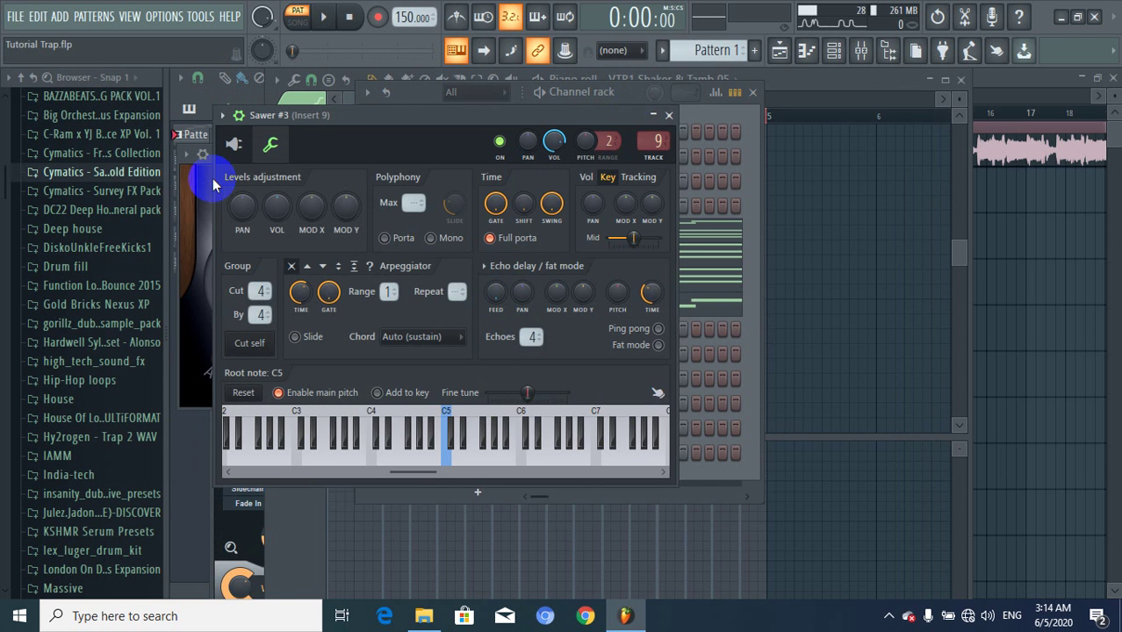
pyautogui.click(235, 145)
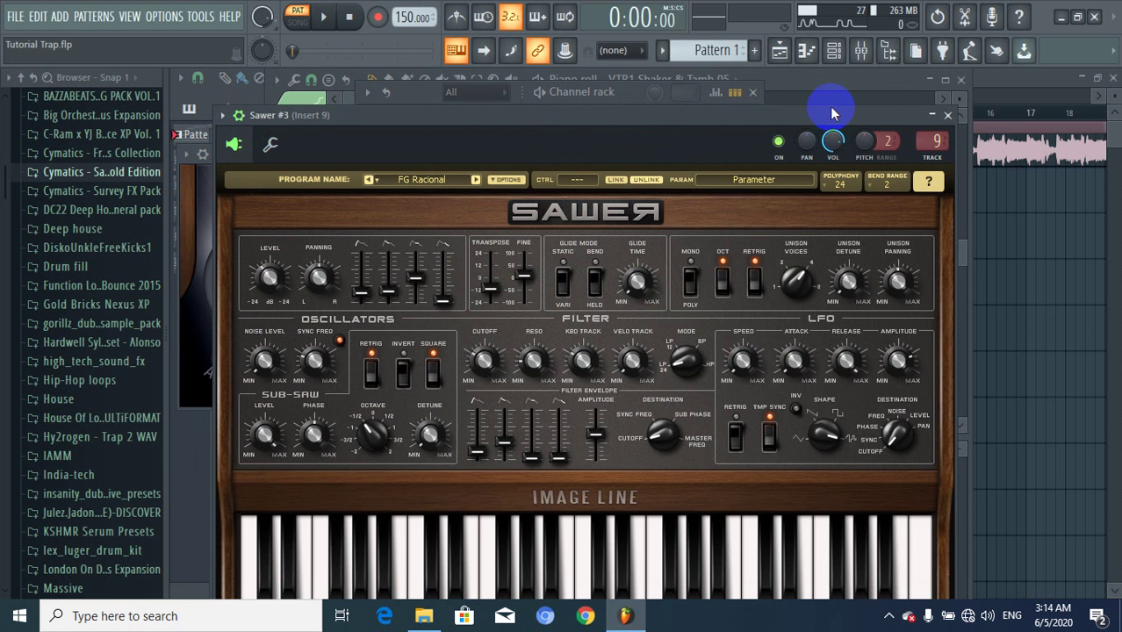
pyautogui.click(860, 54)
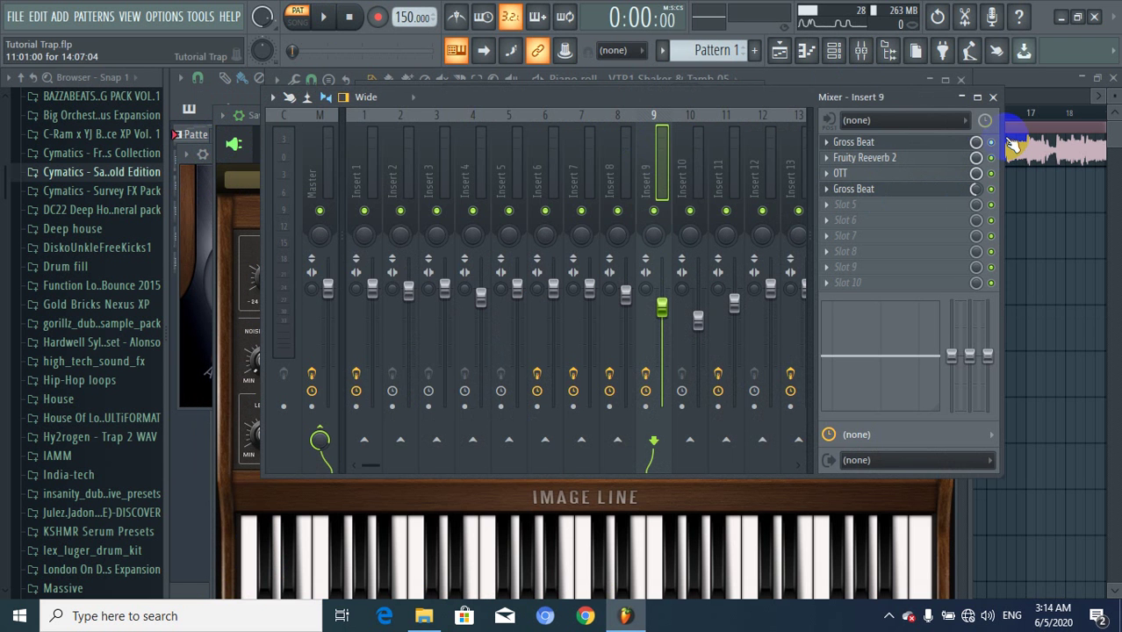
# Bypass all four effects on Insert 9 and play Pattern 1 to hear Sawer #3 dry before stopping.
pyautogui.moveTo(993, 162); pyautogui.dragTo(993, 180)
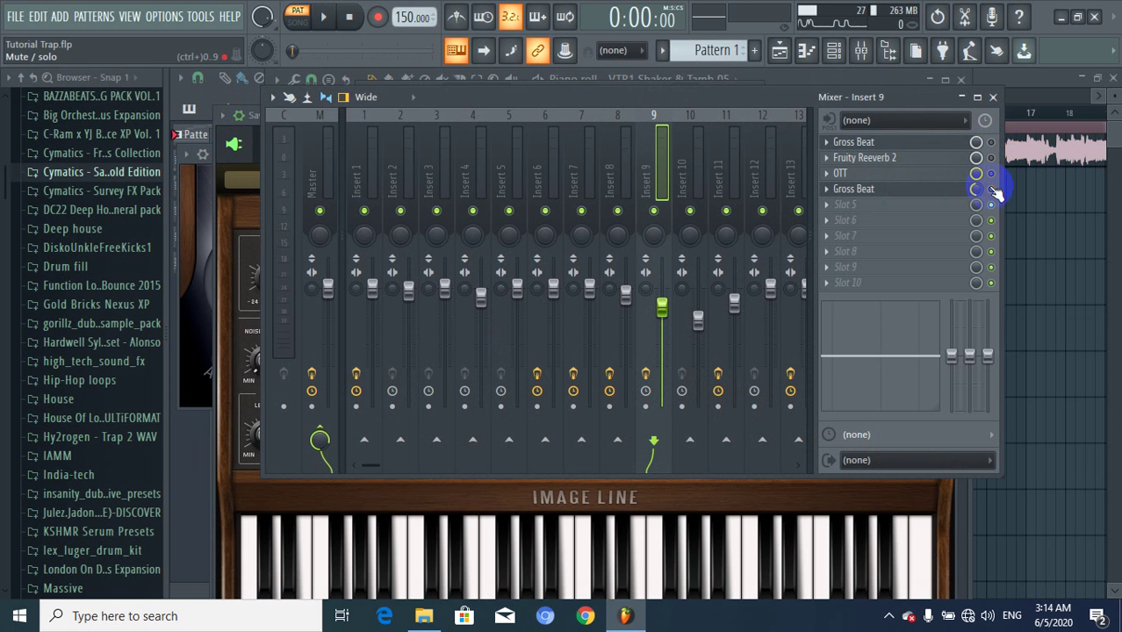
pyautogui.click(323, 17)
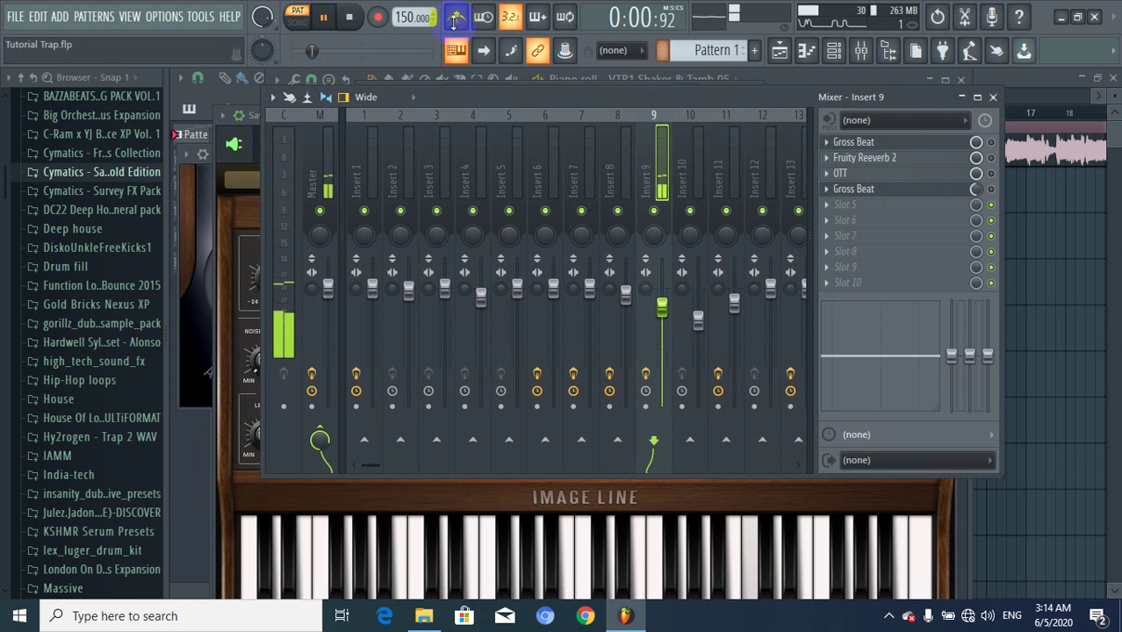
pyautogui.click(834, 50)
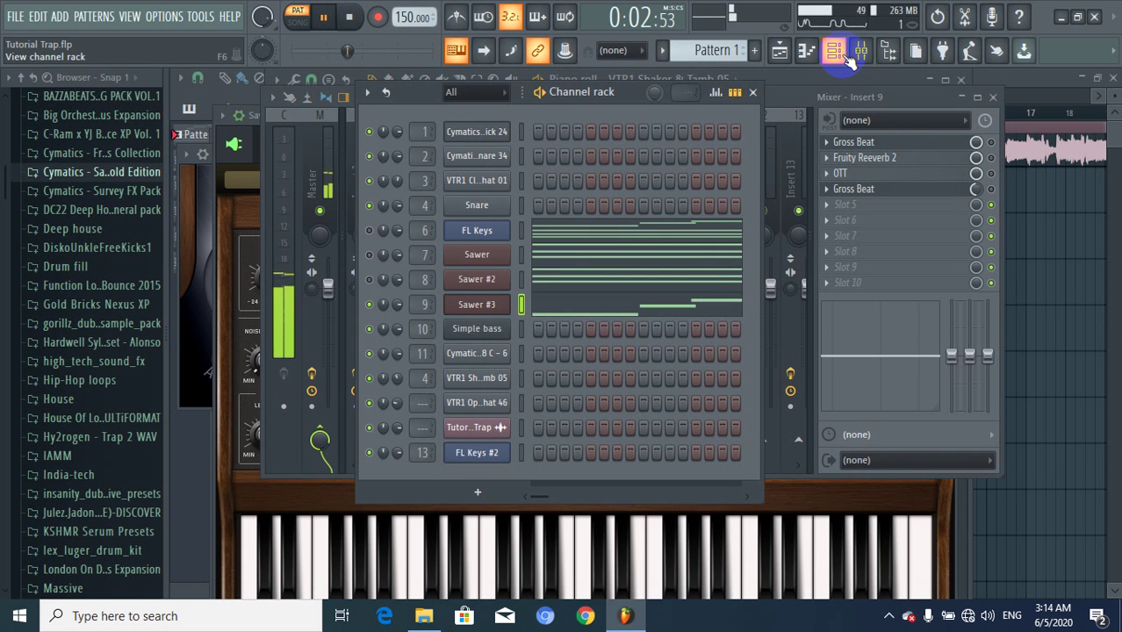
pyautogui.click(350, 19)
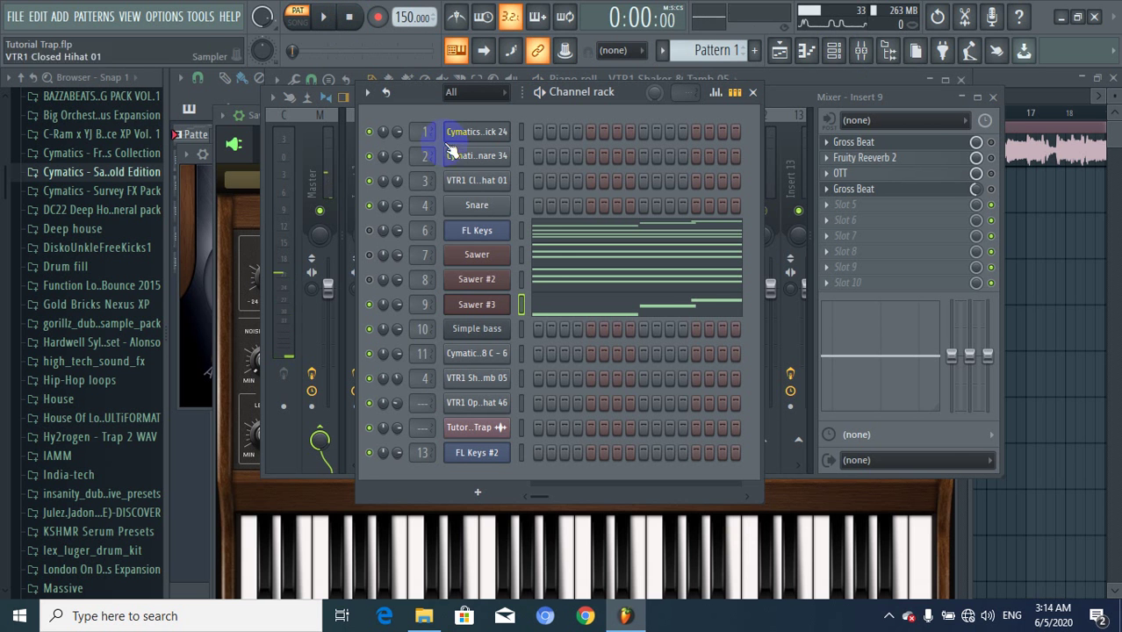
# Open the Sawer #3 plugin, move its window up to expose the keyboard, and audition two notes.
pyautogui.click(543, 309)
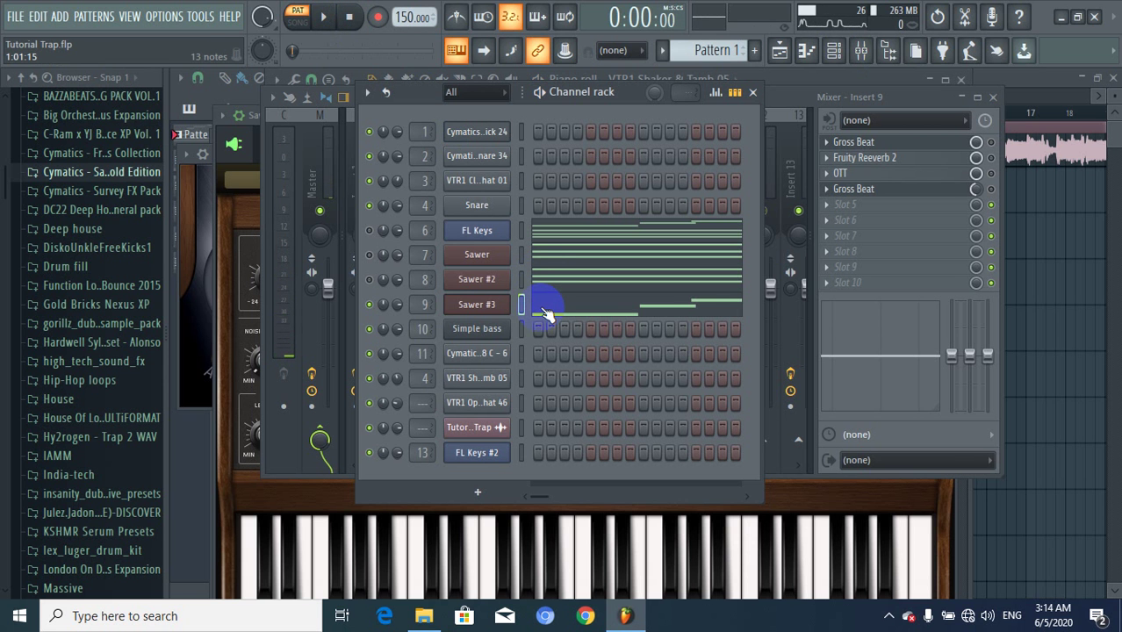
pyautogui.click(492, 305)
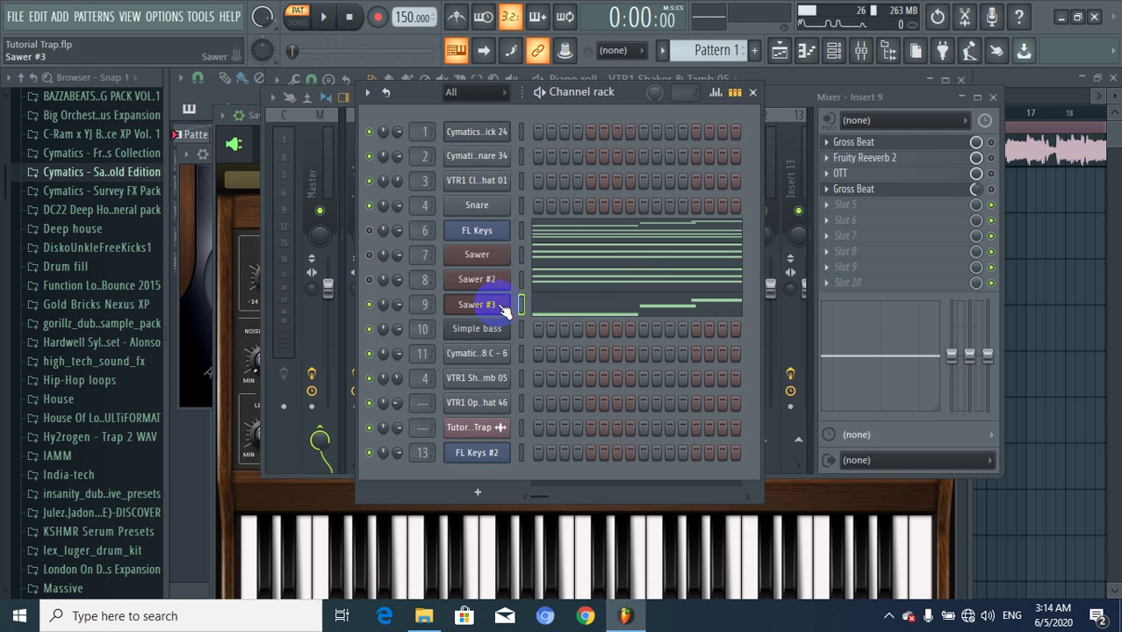
pyautogui.click(502, 308)
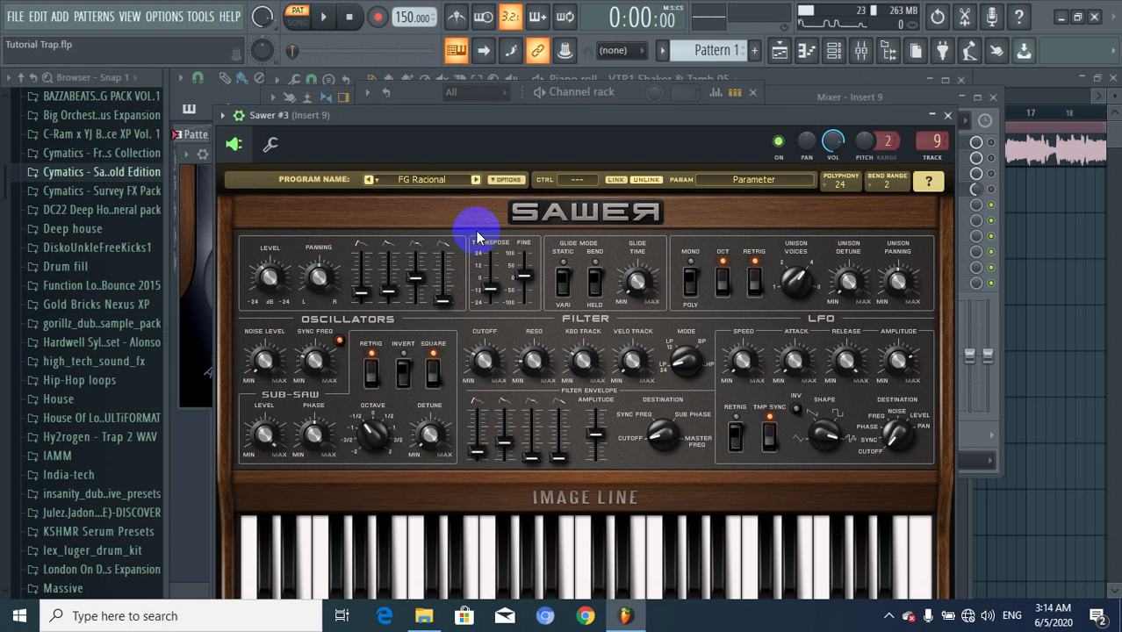
pyautogui.moveTo(572, 130); pyautogui.dragTo(579, 82)
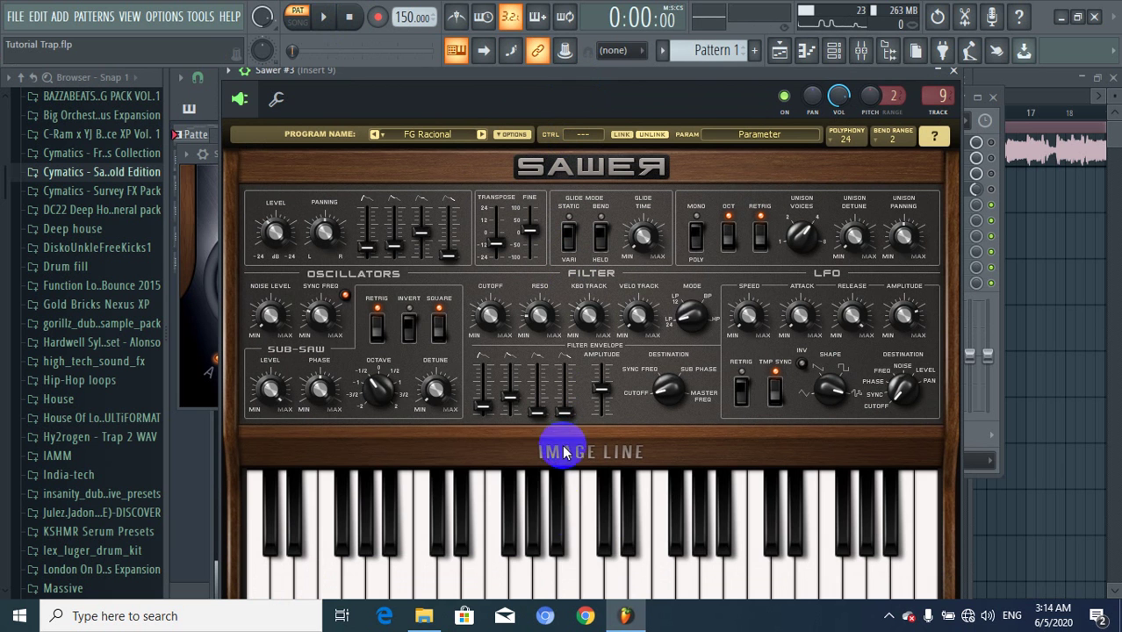
pyautogui.click(551, 578)
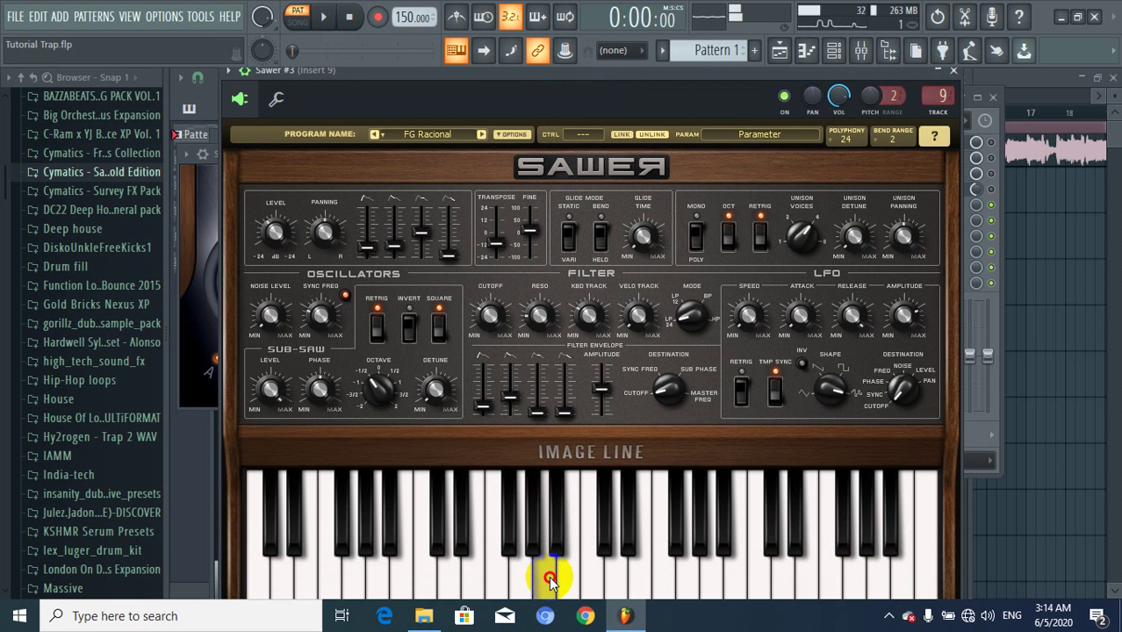
pyautogui.click(598, 578)
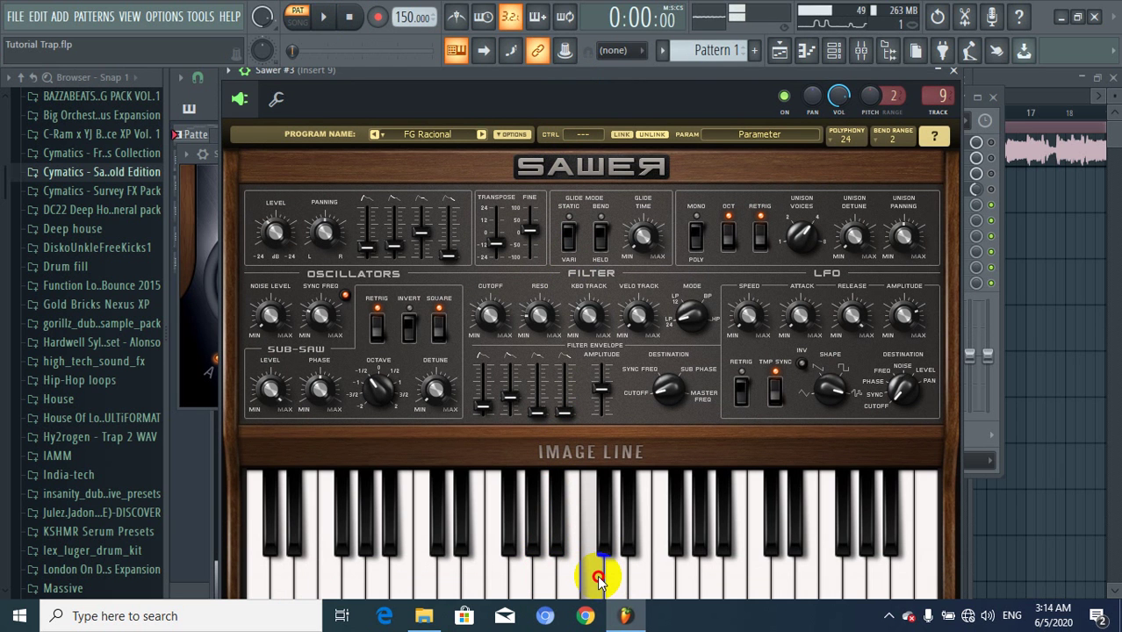
# View Sawer #3's presets library, close it without choosing a preset, and audition the sound again on the keyboard.
pyautogui.click(444, 137)
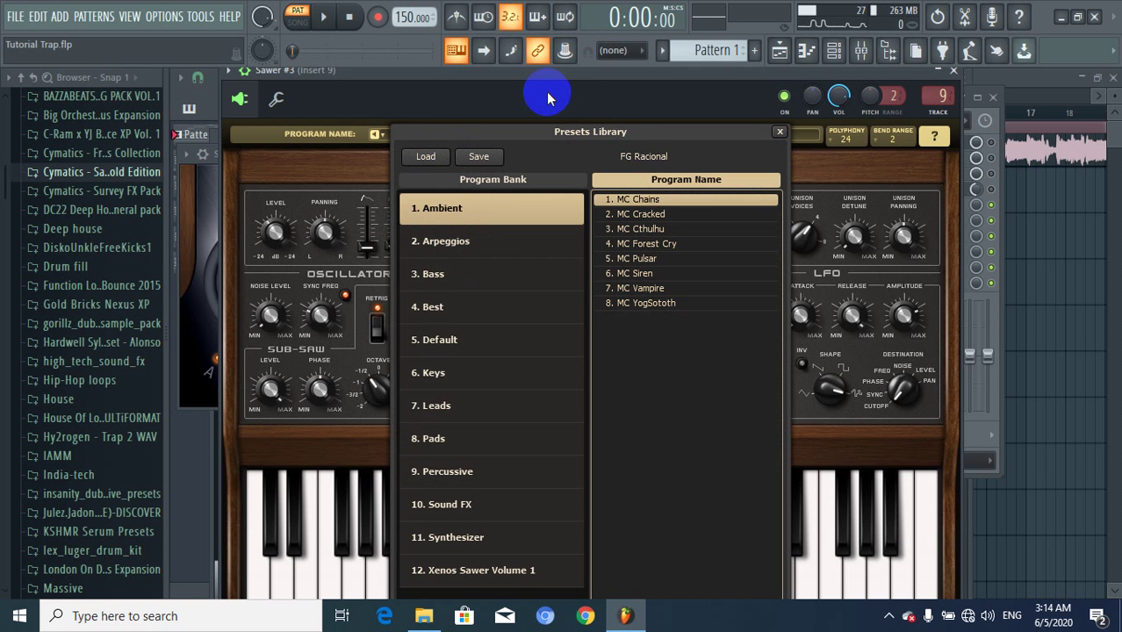
pyautogui.click(779, 130)
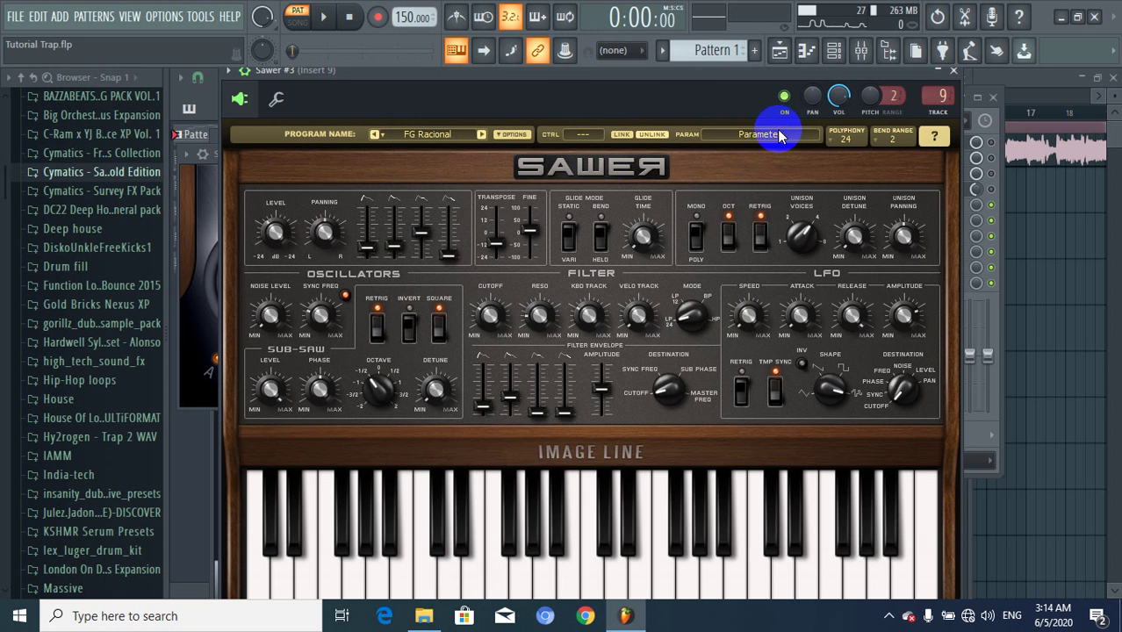
pyautogui.click(538, 510)
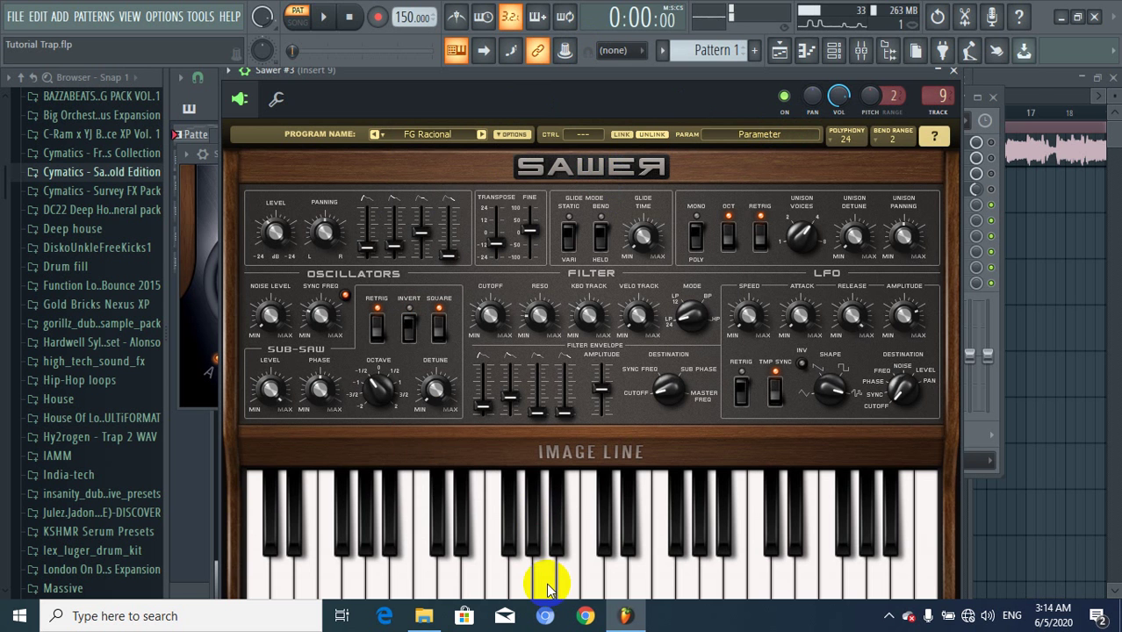
pyautogui.click(769, 229)
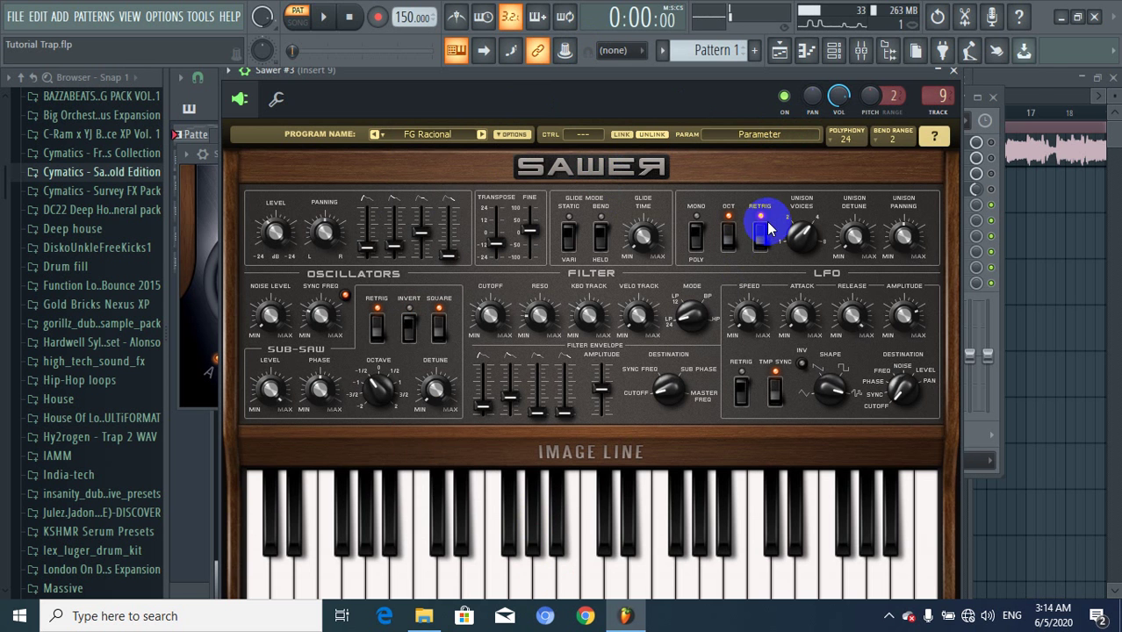
# In Sawer #3's piano roll, audition the A5, C6, D6 and E6 keys and play the Pattern 1 melody.
pyautogui.click(833, 50)
pyautogui.click(556, 309)
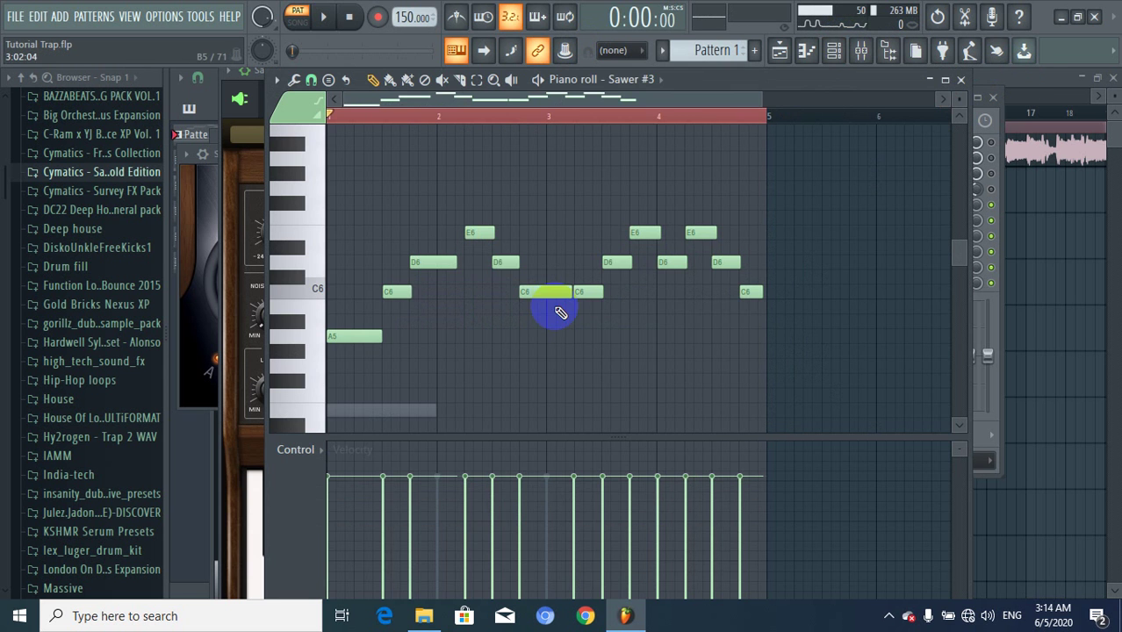
pyautogui.click(333, 351)
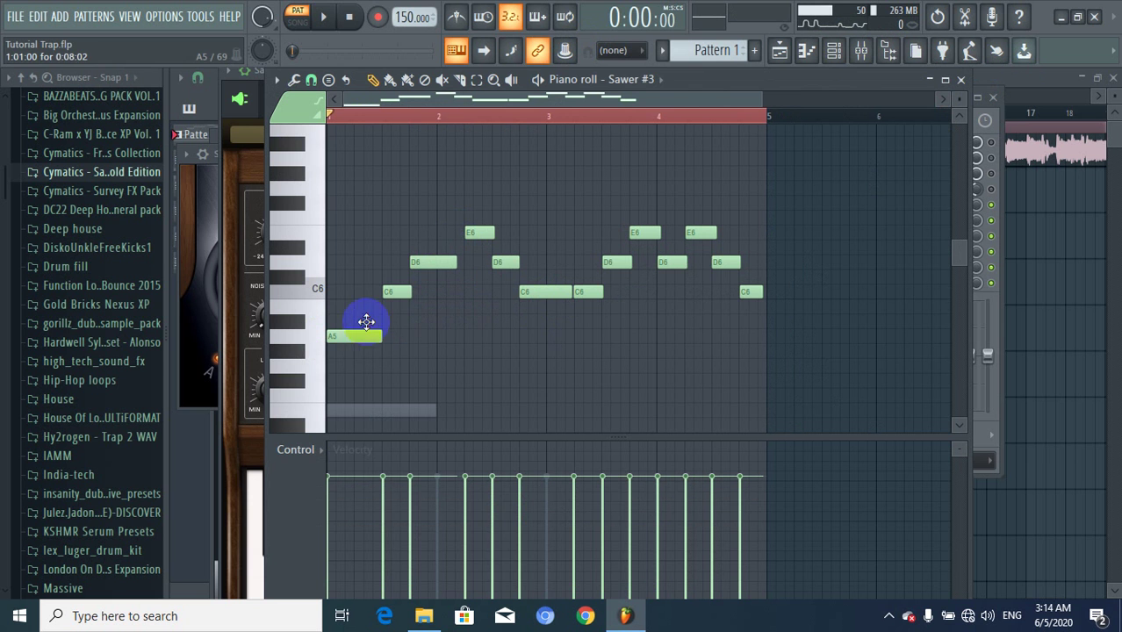
pyautogui.click(317, 337)
pyautogui.click(321, 291)
pyautogui.click(311, 262)
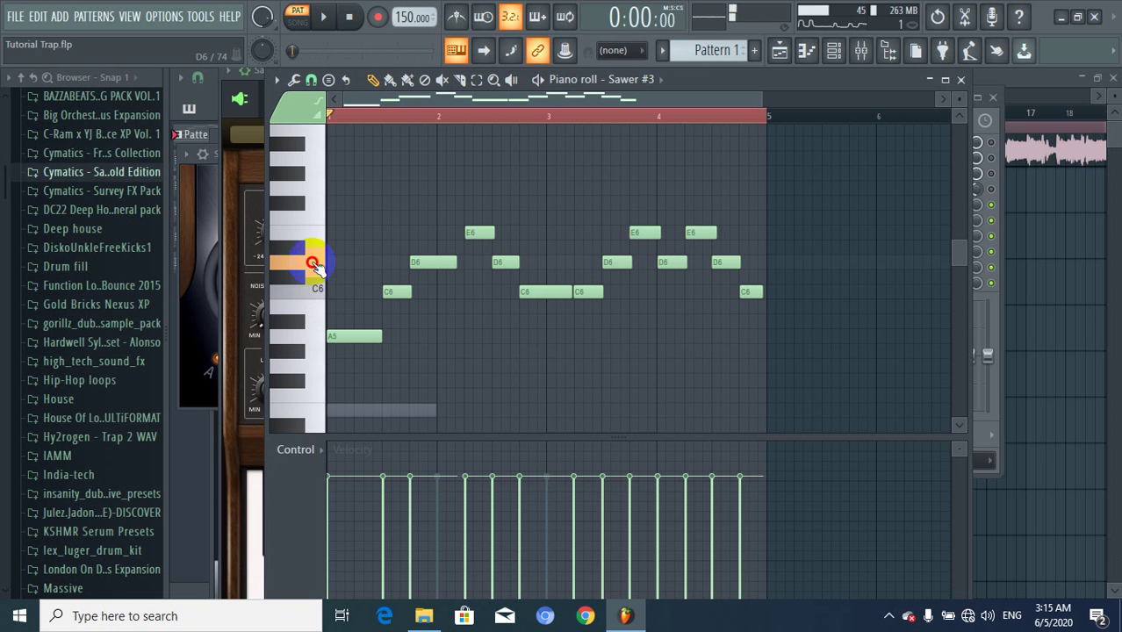
pyautogui.click(313, 223)
pyautogui.click(314, 242)
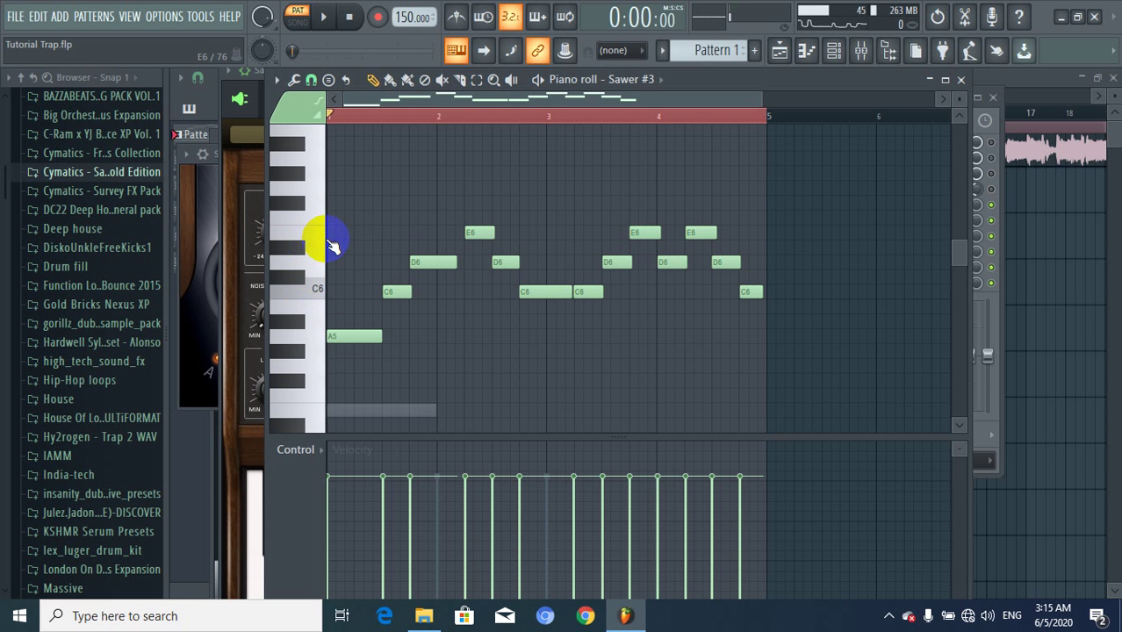
pyautogui.click(338, 17)
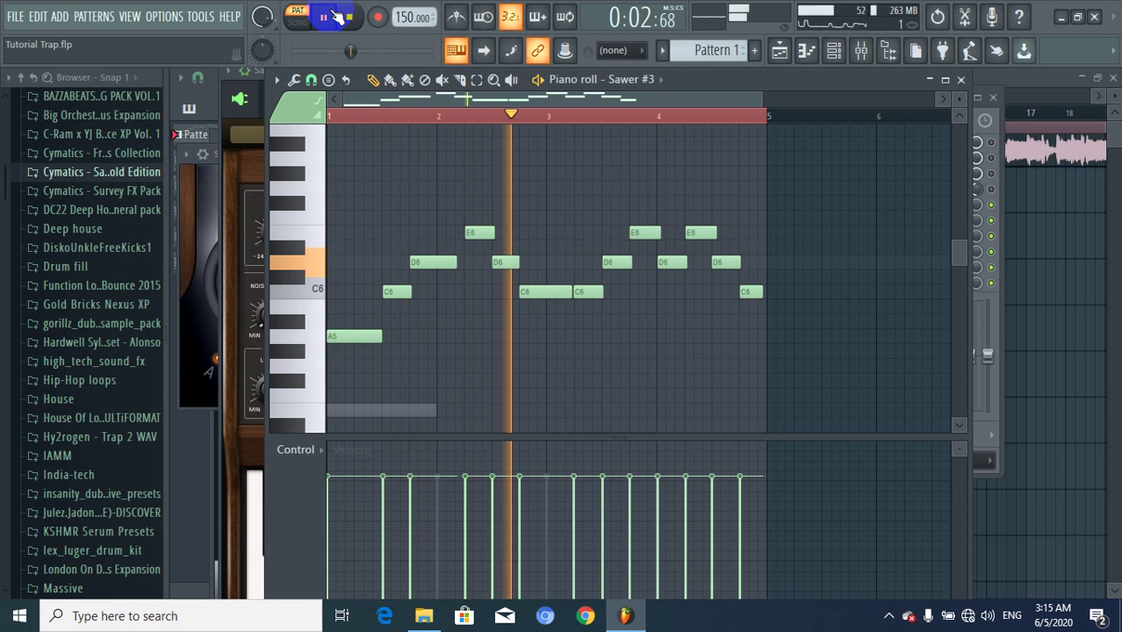
pyautogui.click(351, 17)
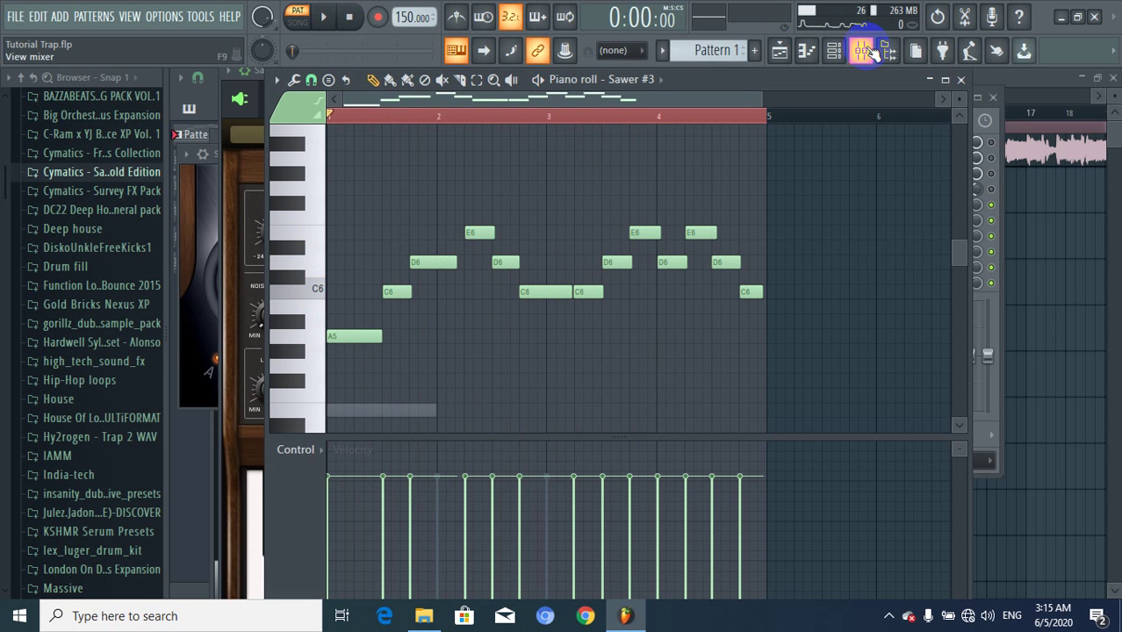
# Re-enable the first Gross Beat on Insert 9 in the mixer and play Pattern 1 to hear its effect.
pyautogui.click(869, 53)
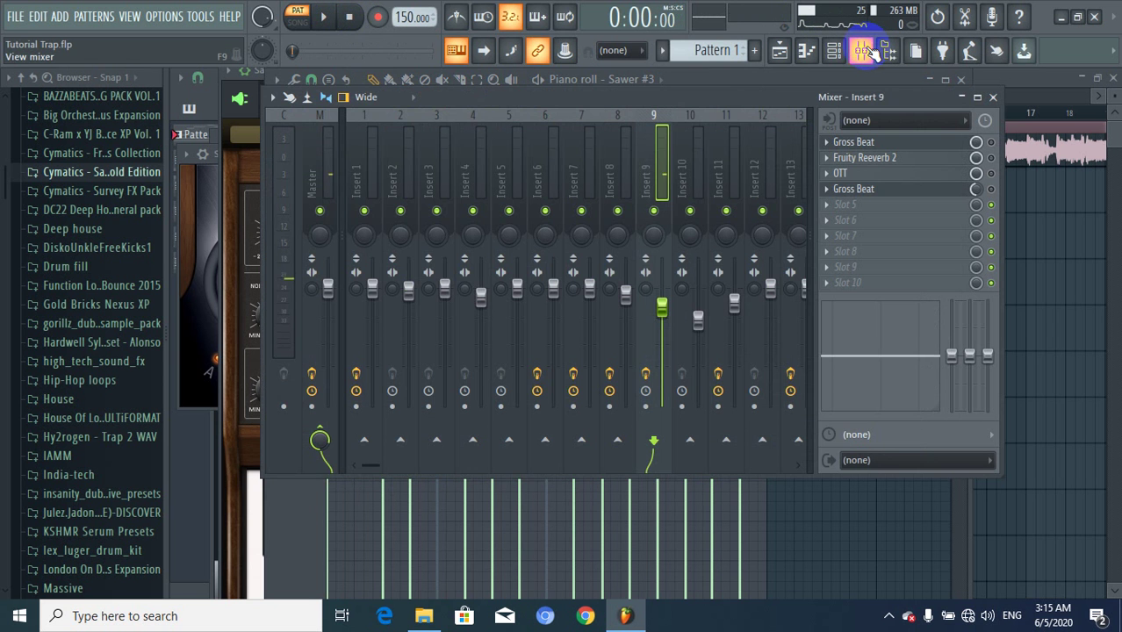
pyautogui.click(993, 143)
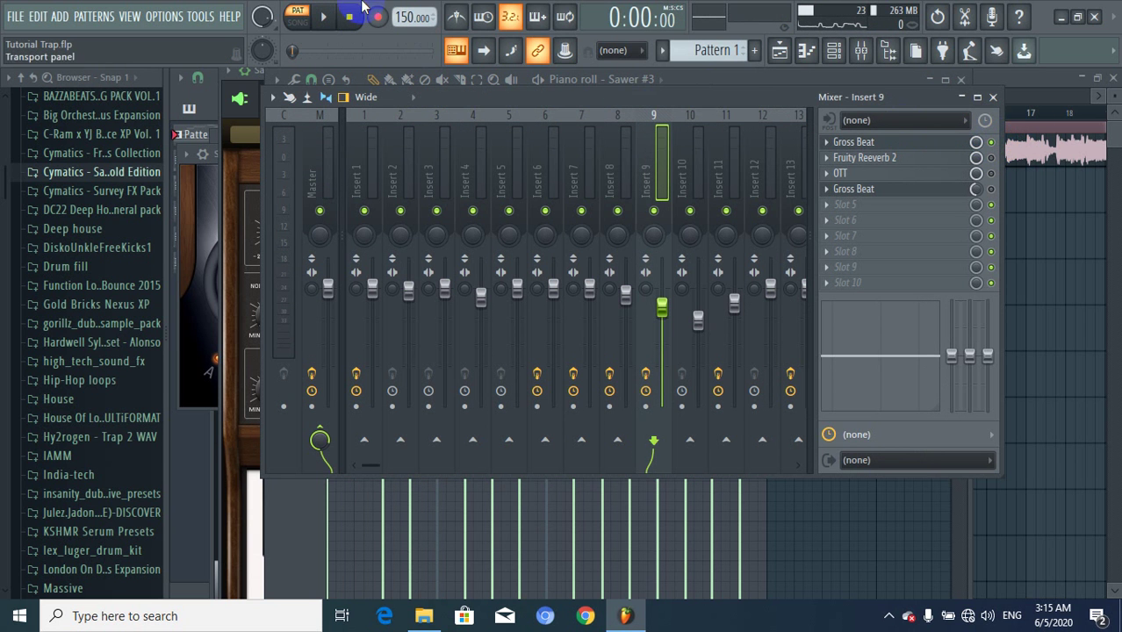
pyautogui.click(333, 20)
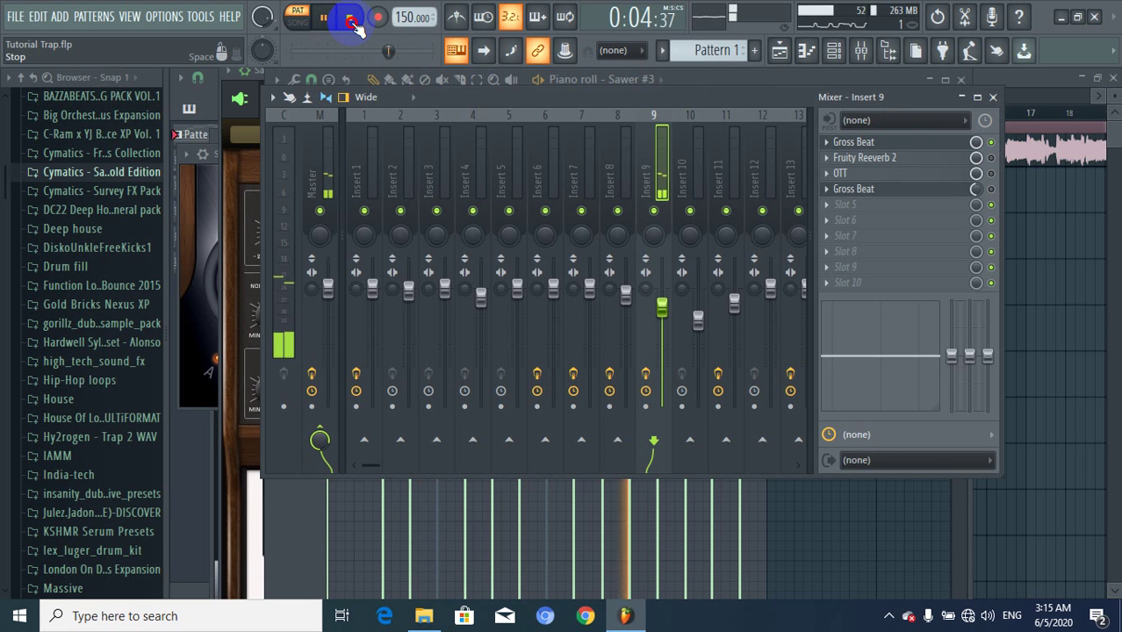
pyautogui.click(355, 25)
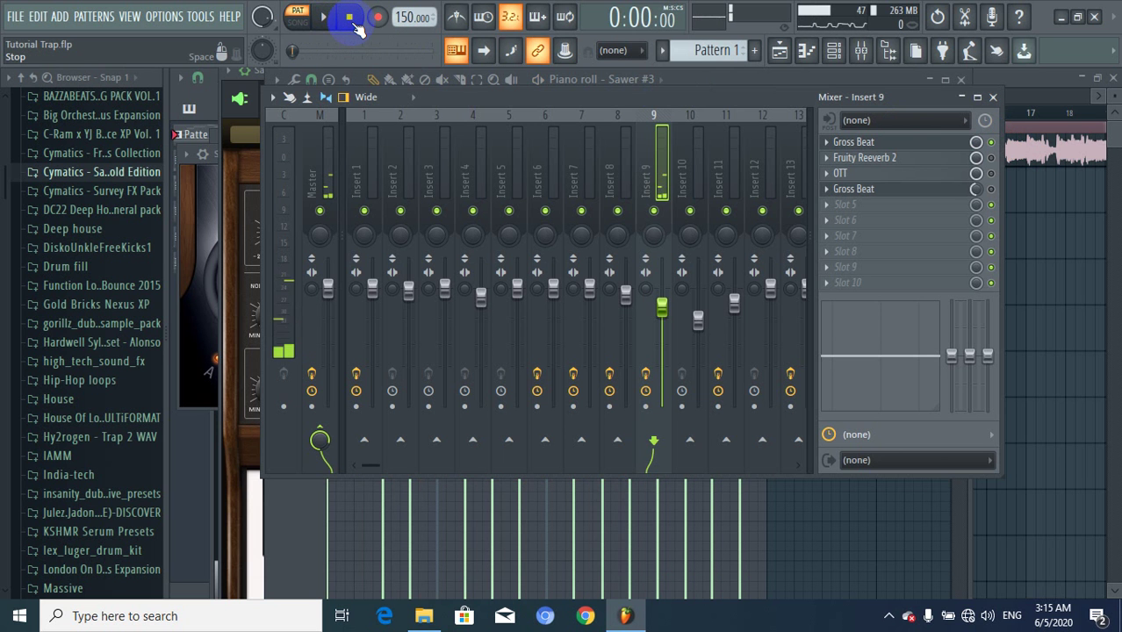
# Re-enable the second Gross Beat, in slot 4 of Insert 9, and play Pattern 1 twice to hear both together.
pyautogui.click(993, 192)
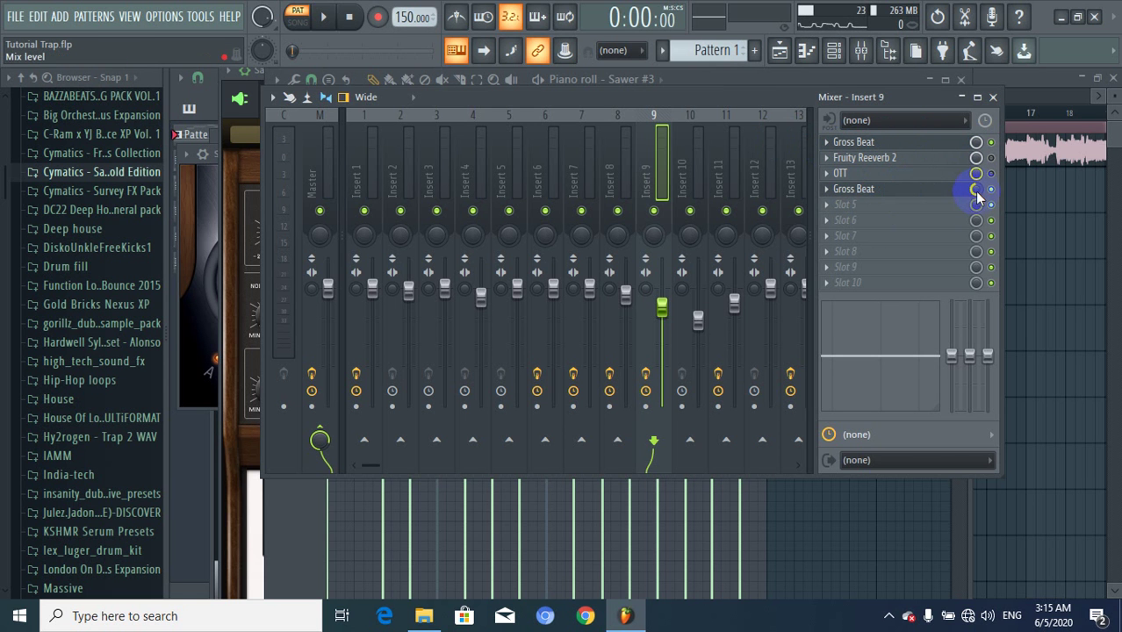
pyautogui.click(329, 19)
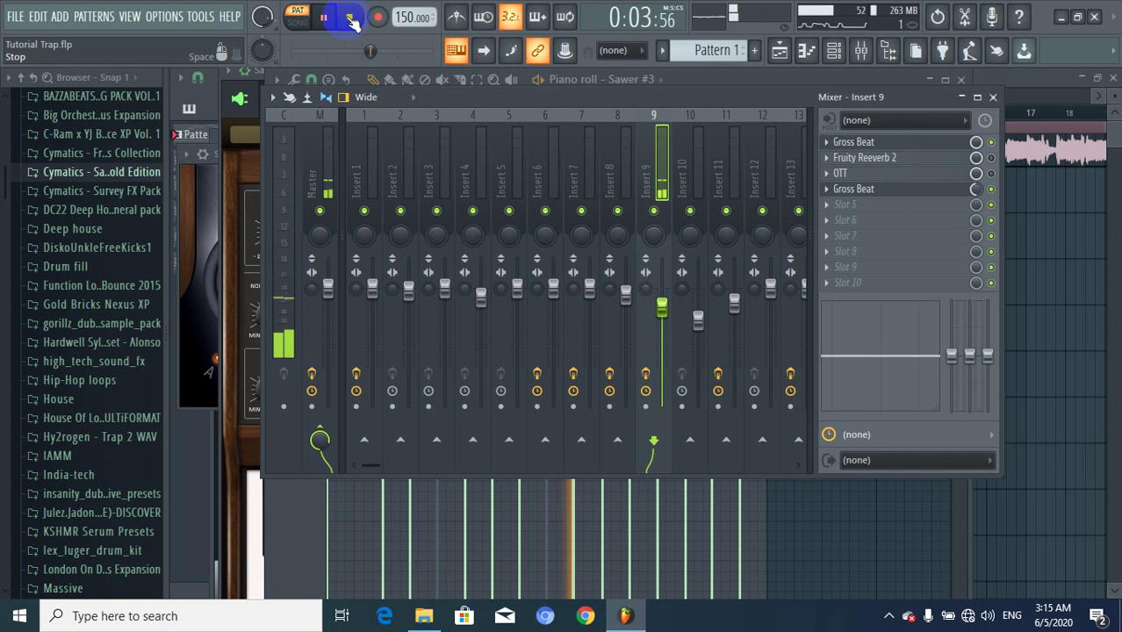
pyautogui.click(349, 19)
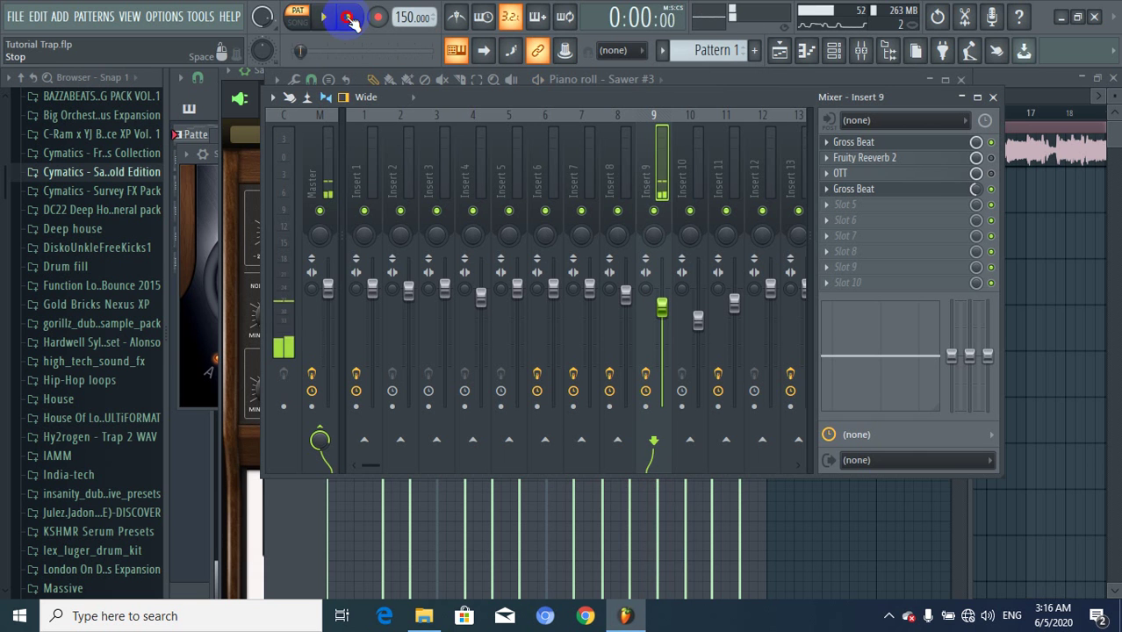
pyautogui.press('space')
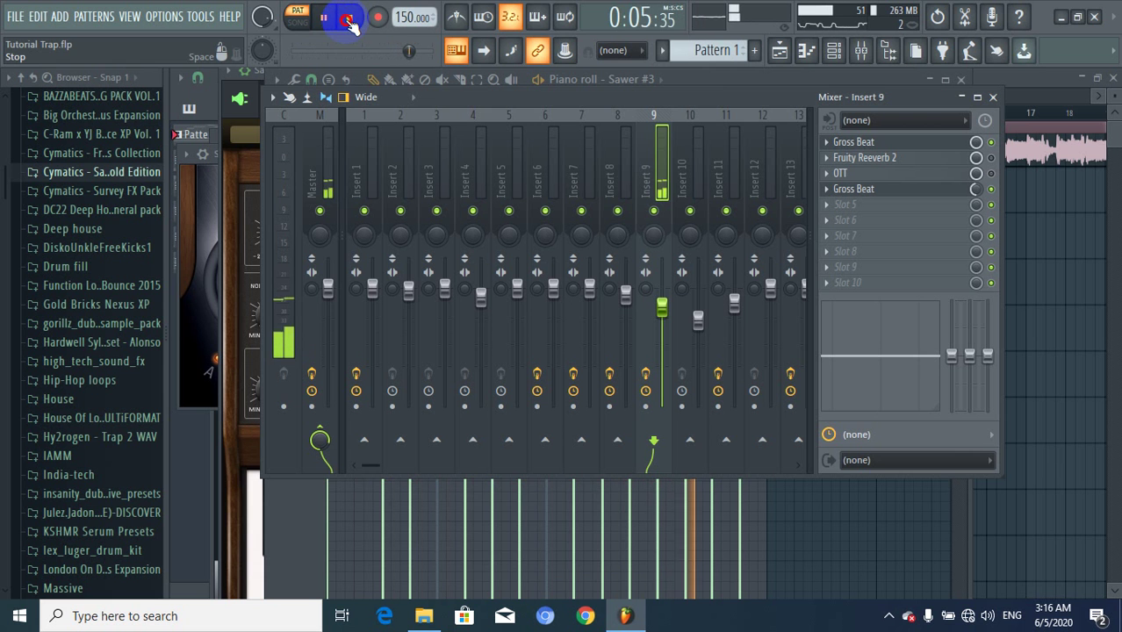
pyautogui.click(350, 19)
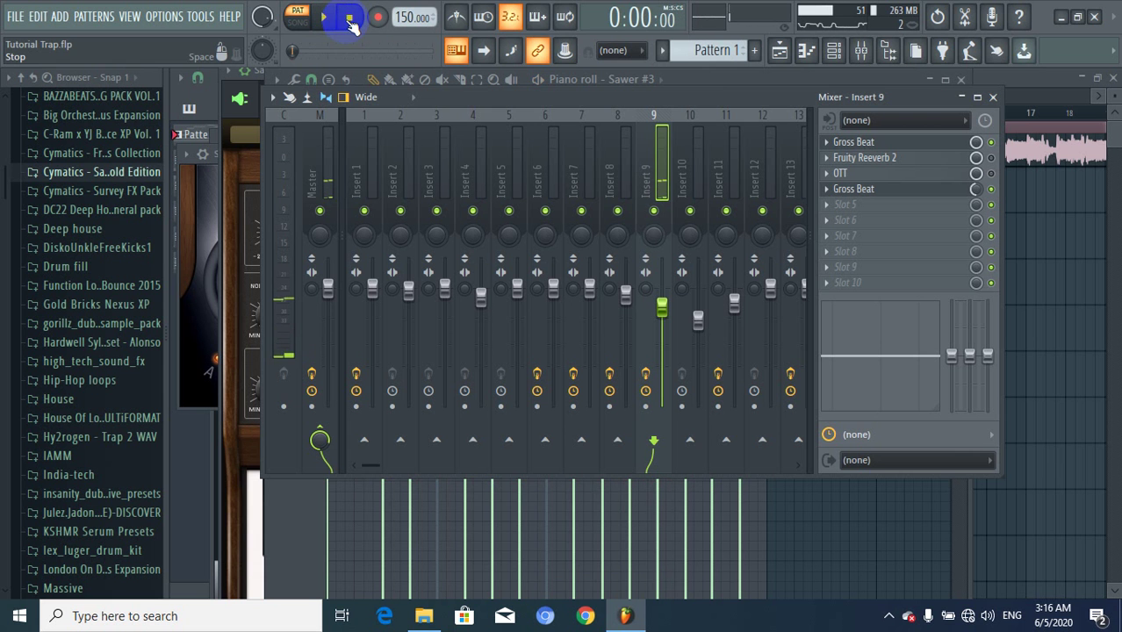
# Re-enable Fruity Reeverb 2 on Insert 9, open its settings, and play Pattern 1 to hear the reverb.
pyautogui.click(991, 171)
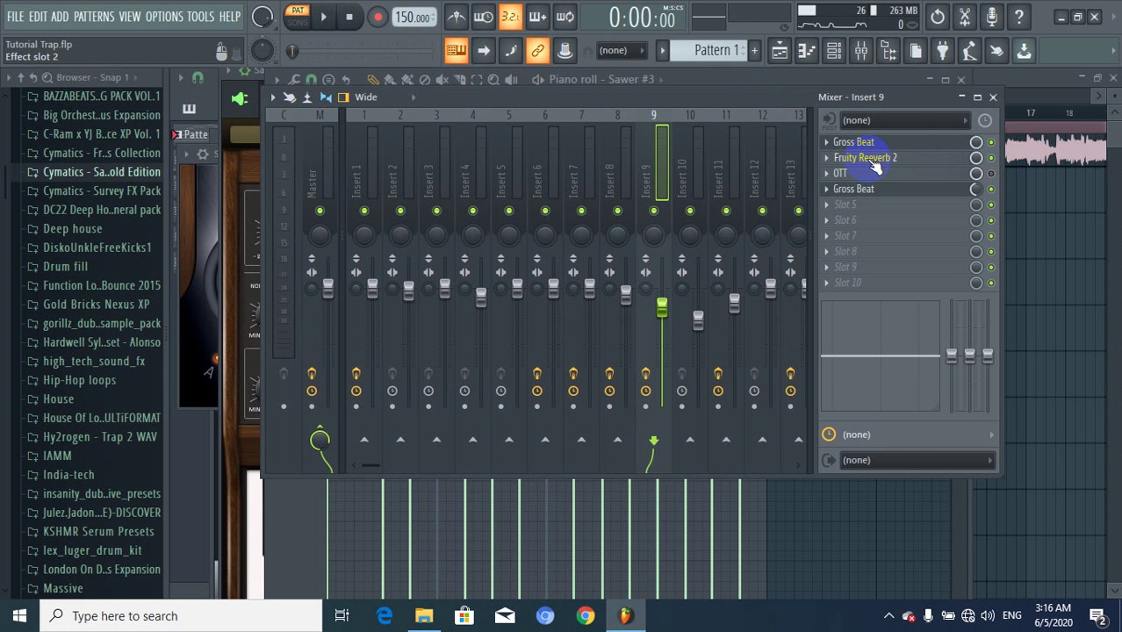
pyautogui.click(869, 158)
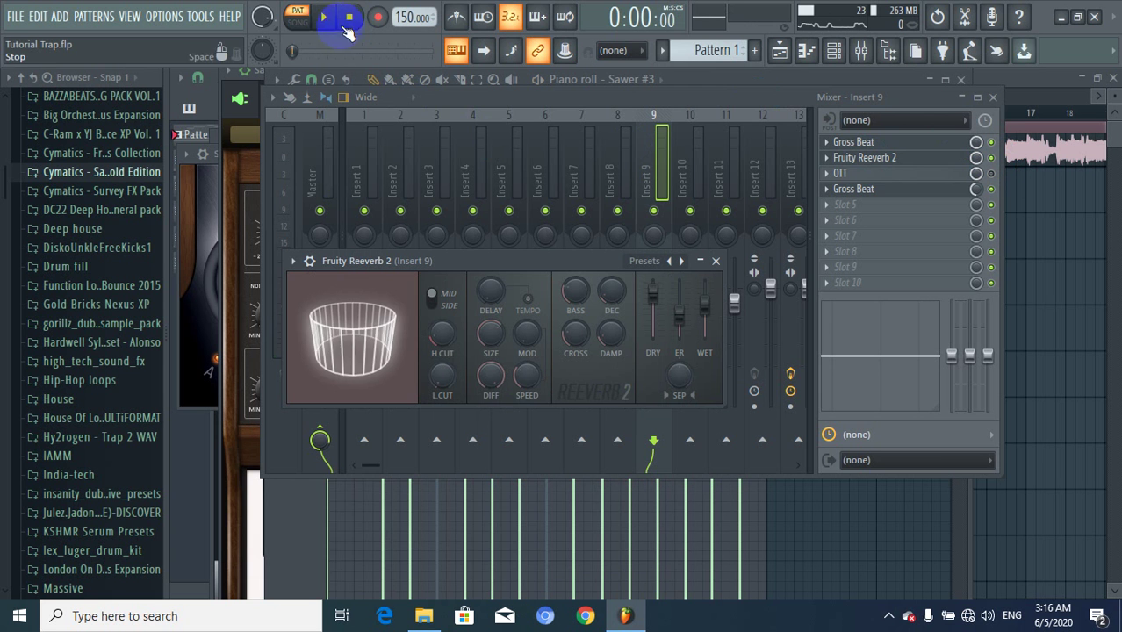
pyautogui.press('space')
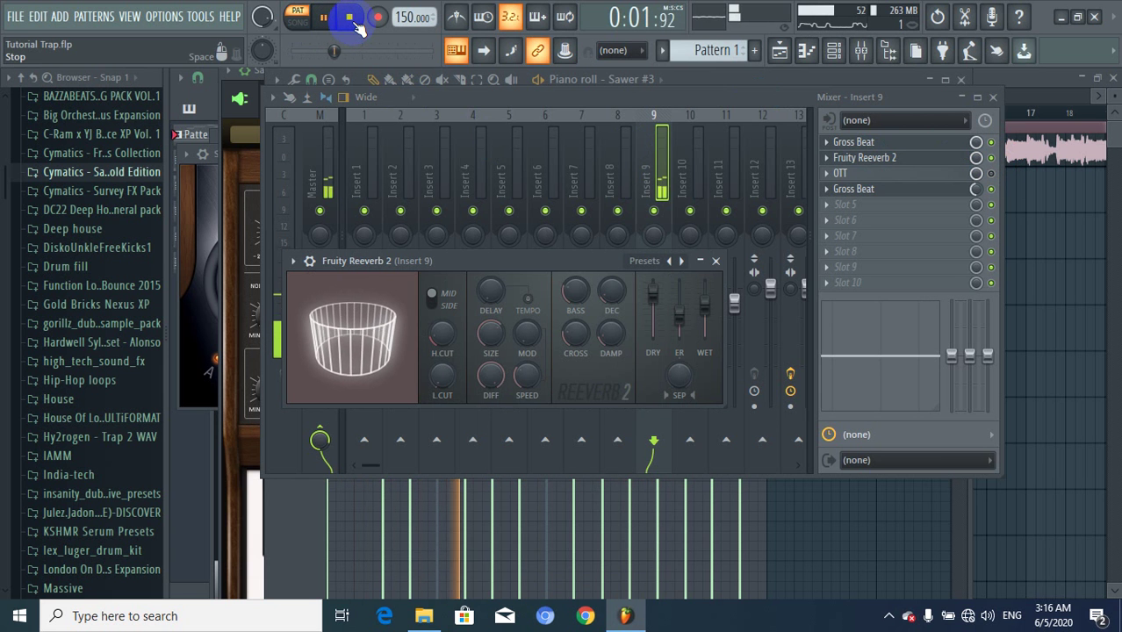
pyautogui.click(350, 17)
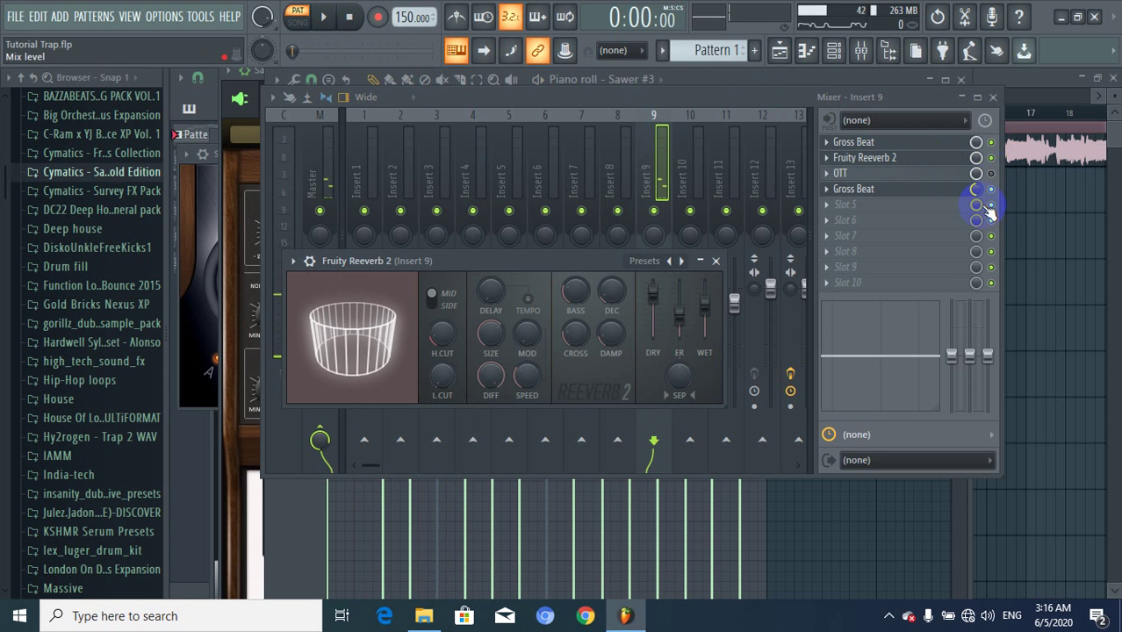
# Re-enable OTT on Insert 9, open its settings and set Depth to 23 %.
pyautogui.click(991, 174)
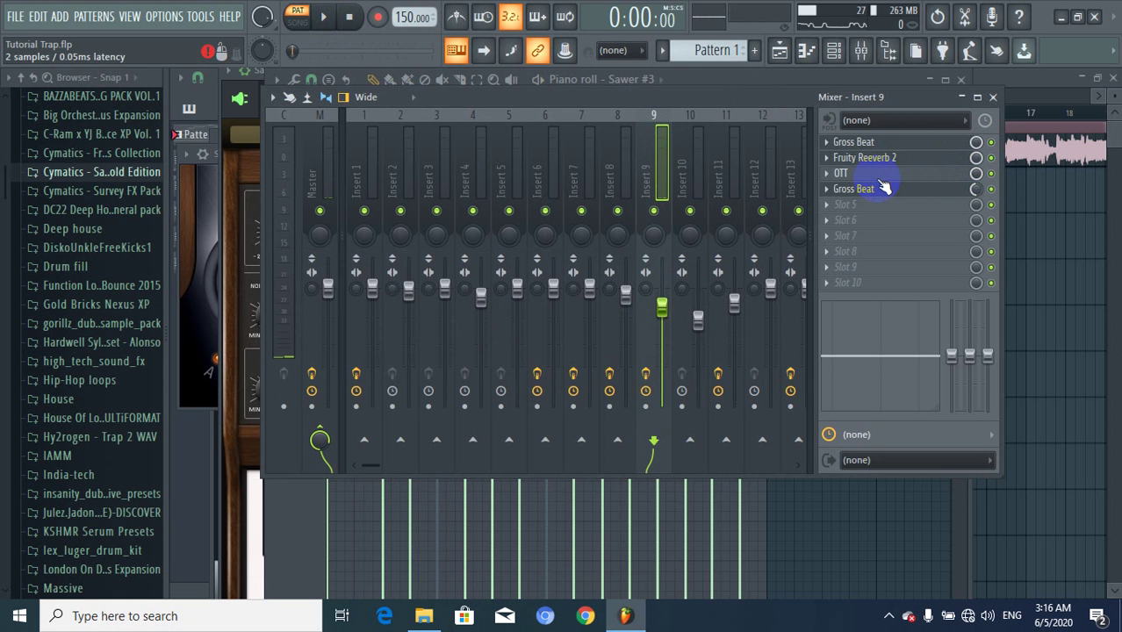
pyautogui.click(878, 176)
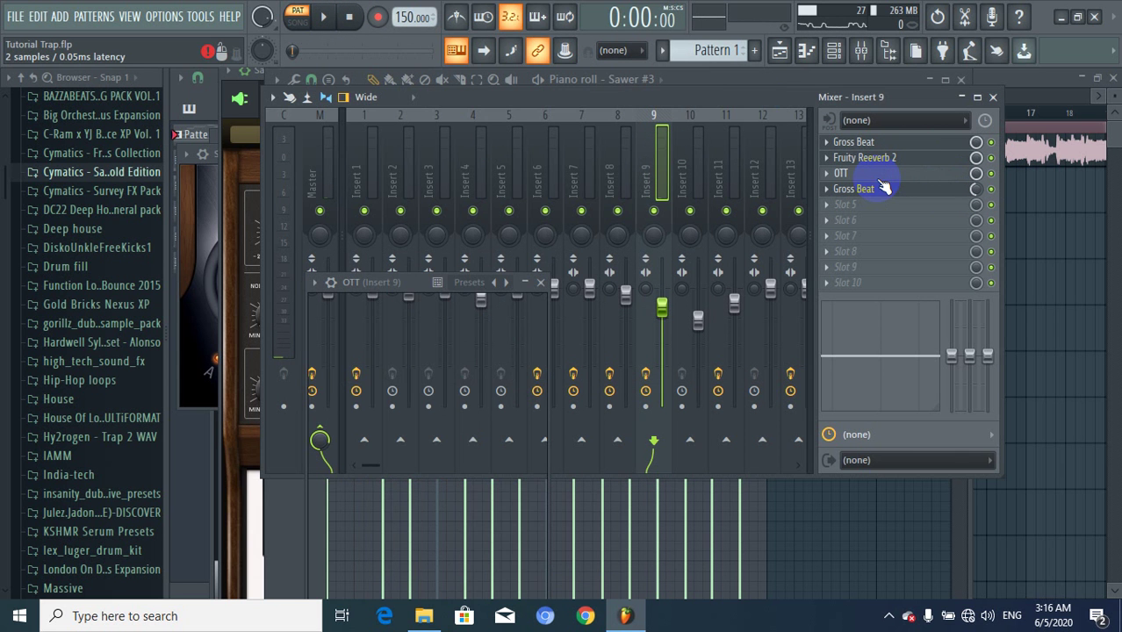
pyautogui.moveTo(411, 289); pyautogui.dragTo(456, 149)
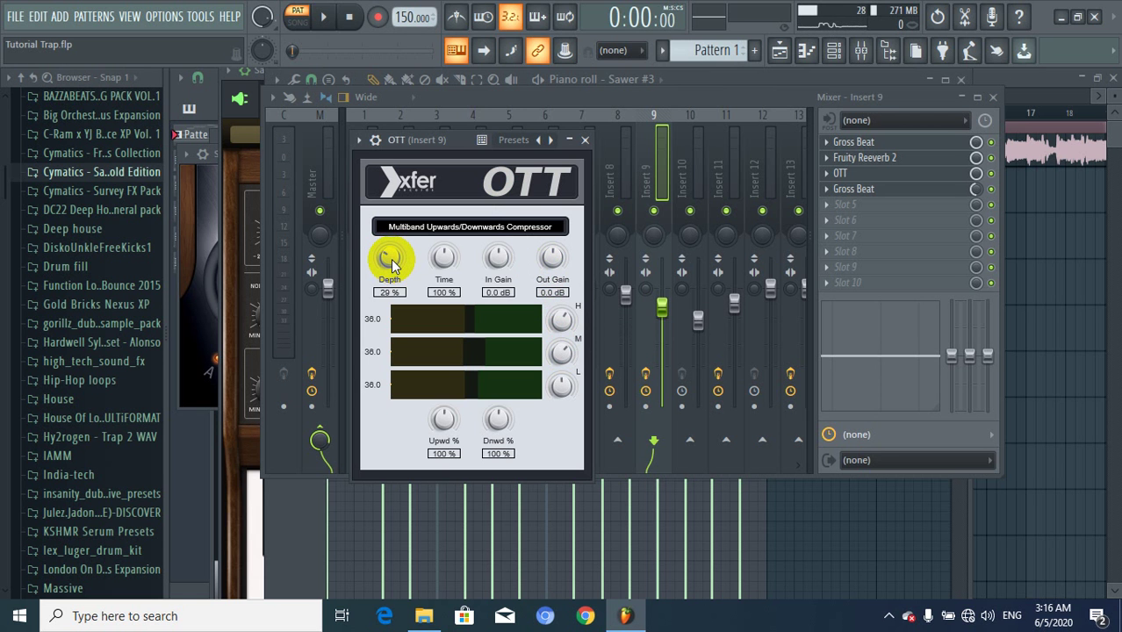
pyautogui.moveTo(392, 263)
pyautogui.mouseDown()
pyautogui.moveTo(399, 189)
pyautogui.moveTo(389, 263)
pyautogui.mouseUp()
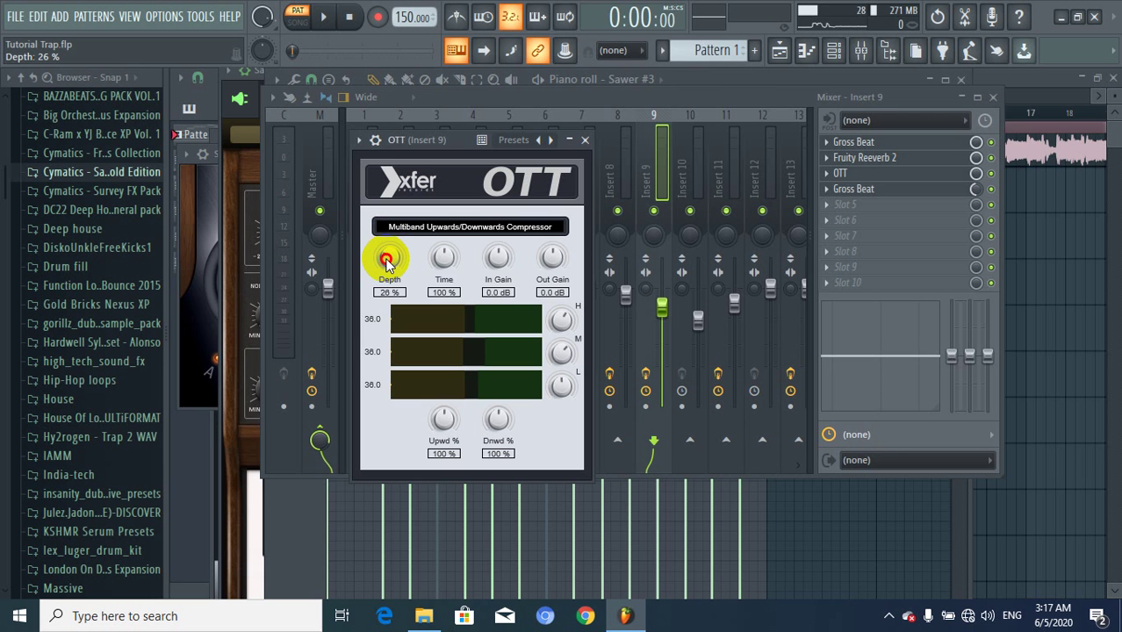
pyautogui.moveTo(386, 268); pyautogui.dragTo(388, 258)
pyautogui.moveTo(387, 257); pyautogui.dragTo(392, 253)
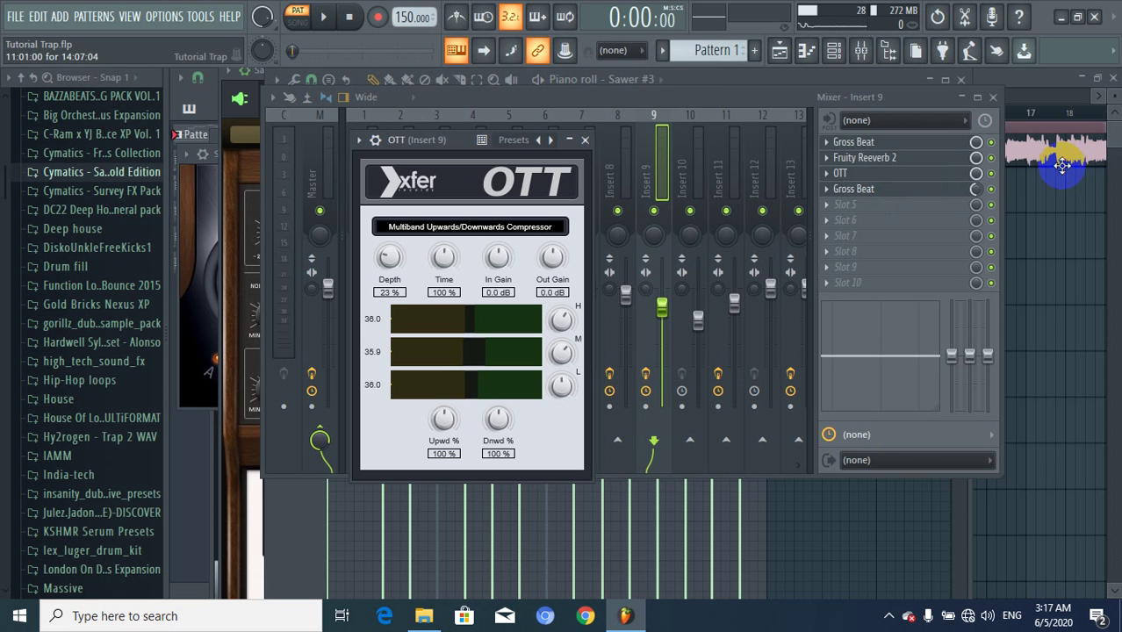
# Play Pattern 1 with OTT active on Insert 9 to hear its effect, and stop playback.
pyautogui.click(991, 174)
pyautogui.press('space')
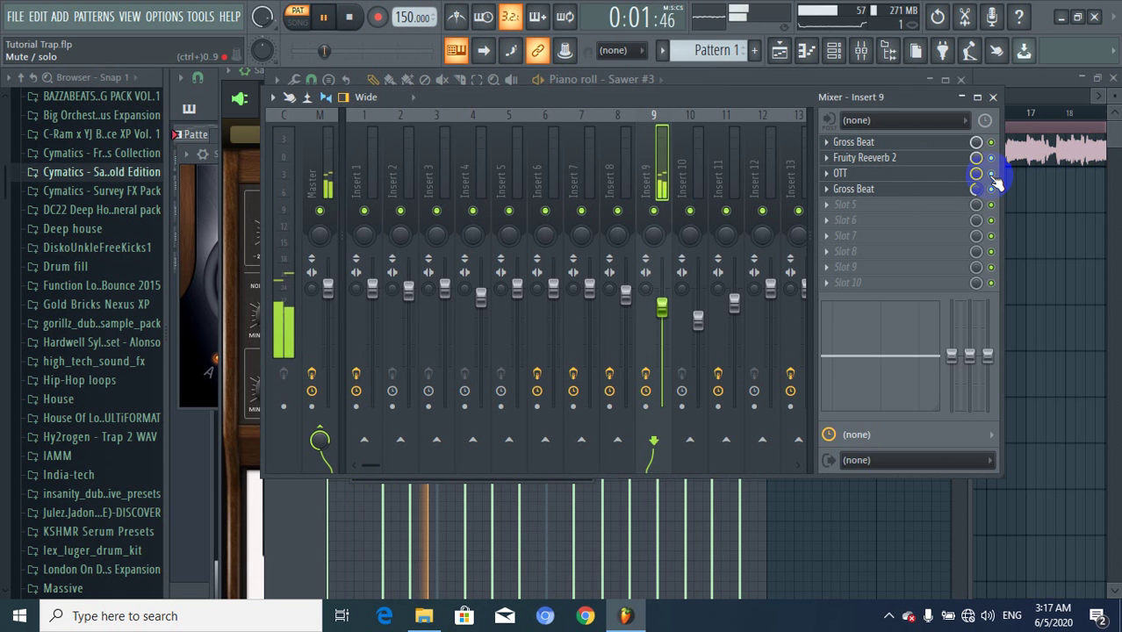
pyautogui.click(350, 19)
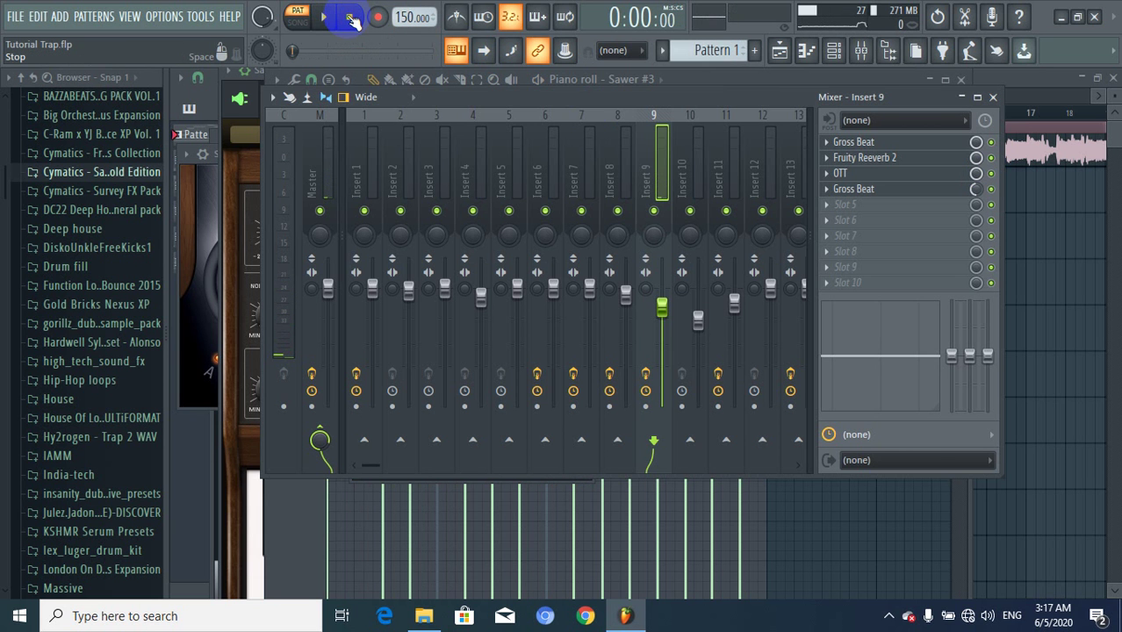
# Unmute FL Keys, Sawer and Sawer #2 in the channel rack and play Pattern 1 to hear all melody layers together.
pyautogui.click(839, 56)
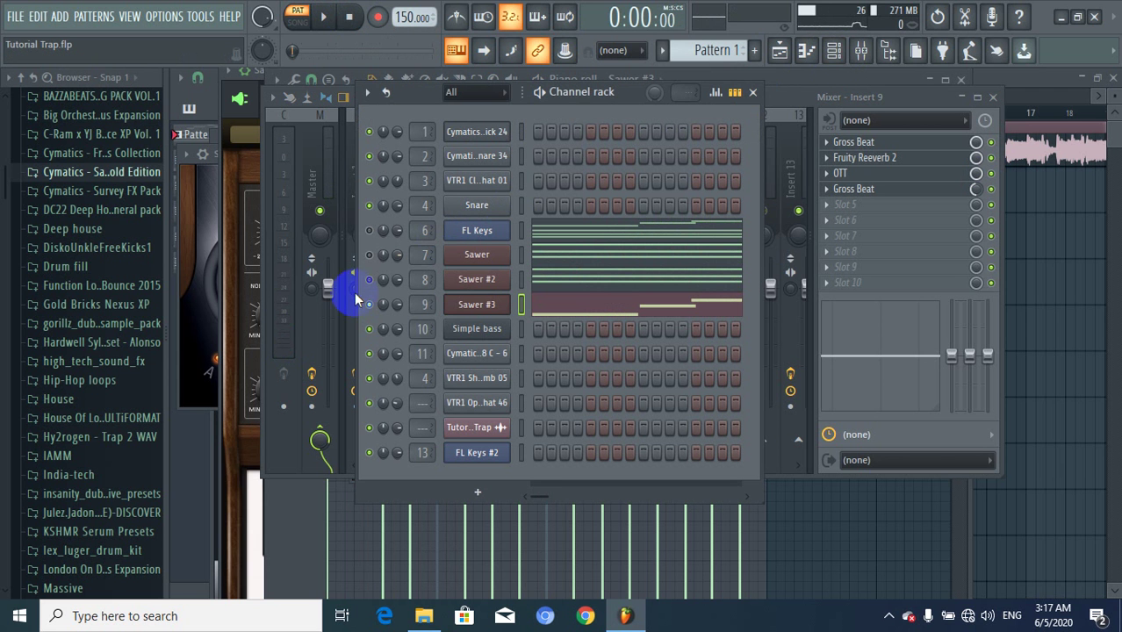
pyautogui.moveTo(356, 295); pyautogui.dragTo(367, 230)
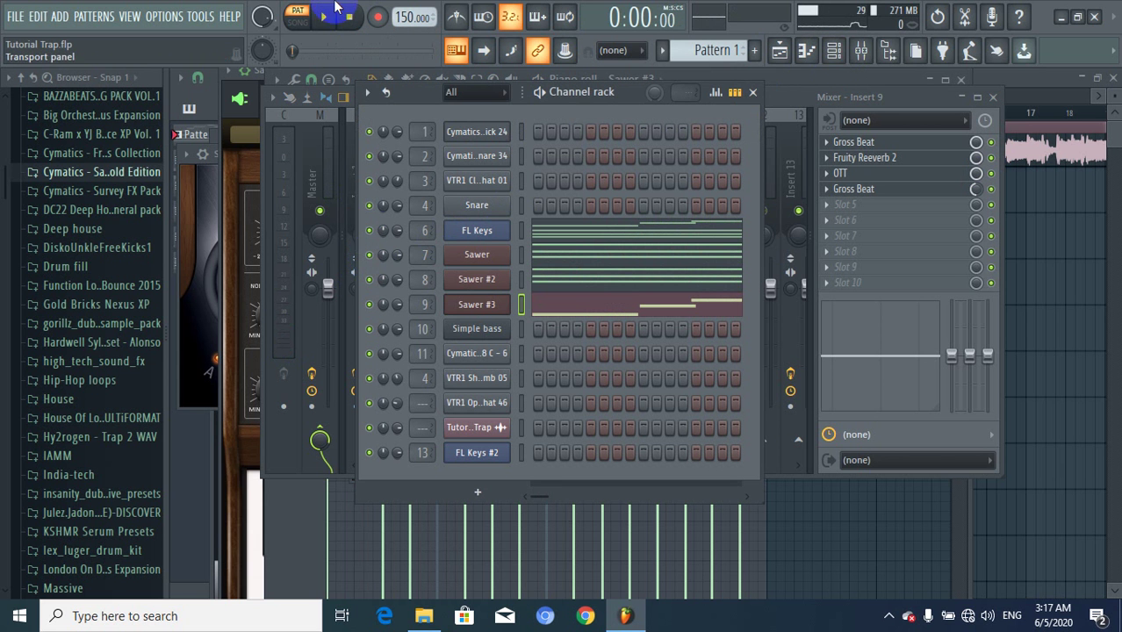
pyautogui.click(324, 16)
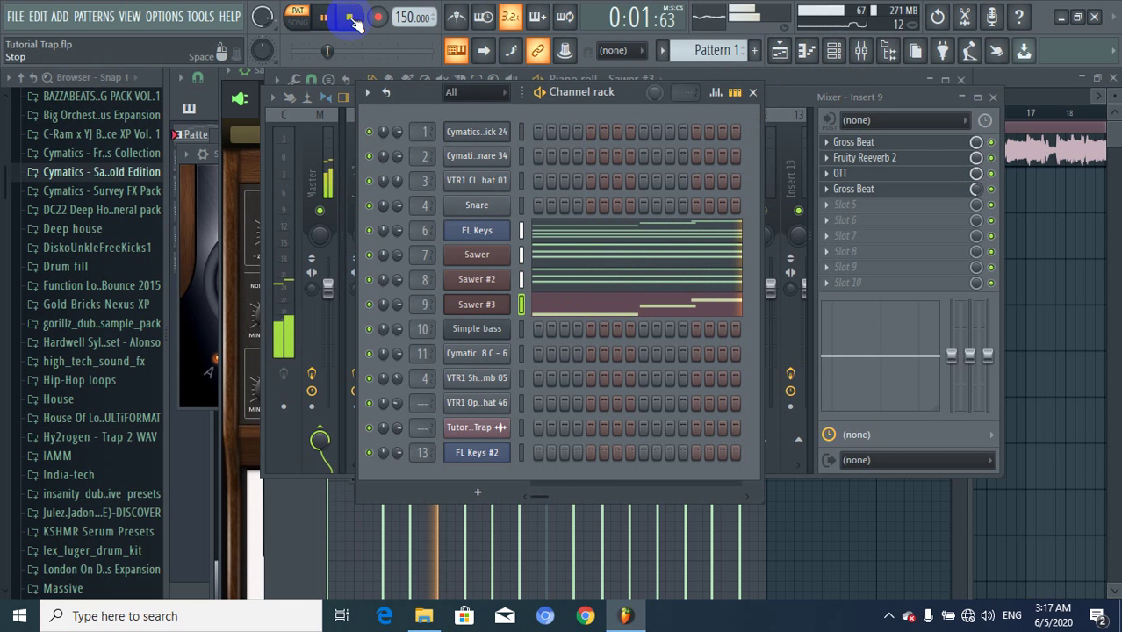
pyautogui.click(353, 19)
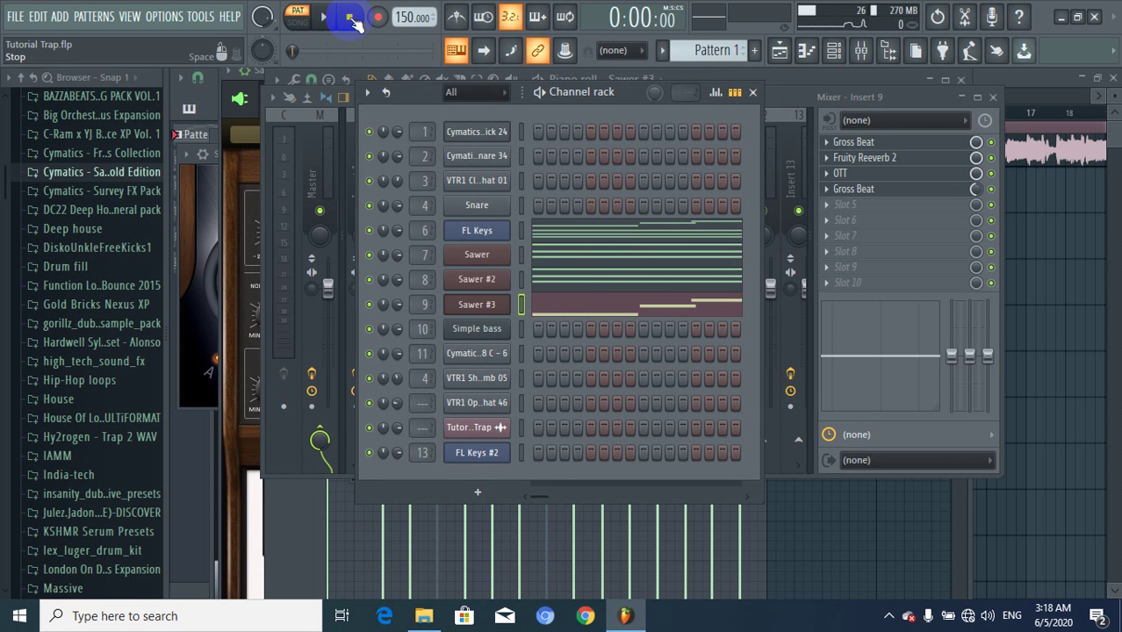
# Switch to Pattern 5, play the drums and widen the channel rack to show all 32 steps.
pyautogui.moveTo(715, 52); pyautogui.dragTo(716, 604)
pyautogui.click(324, 17)
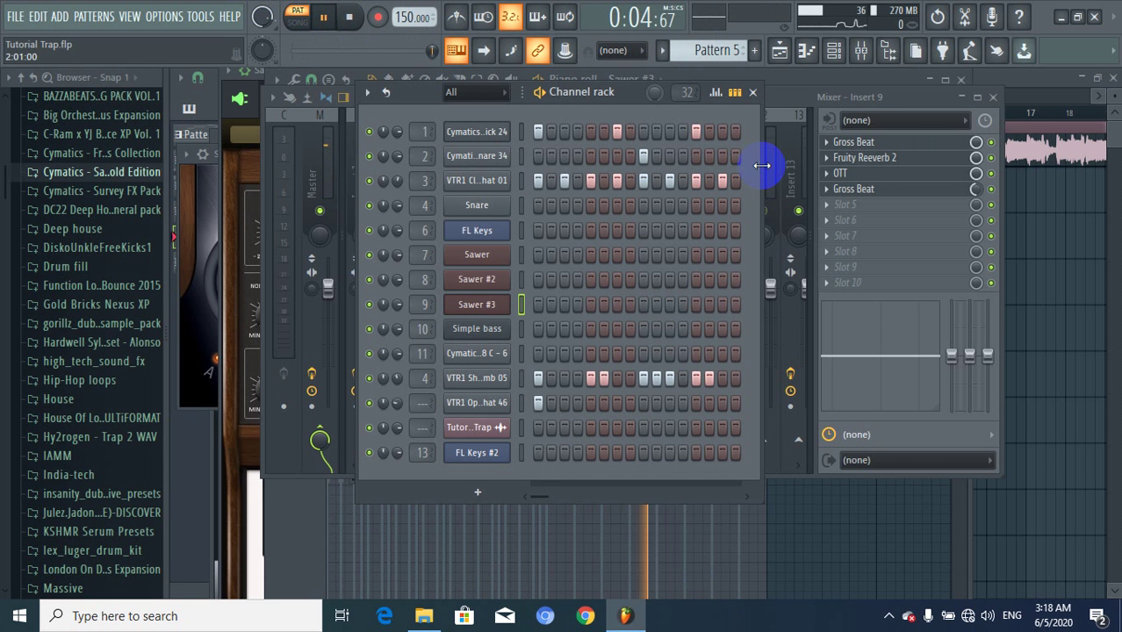
pyautogui.moveTo(762, 165); pyautogui.dragTo(977, 194)
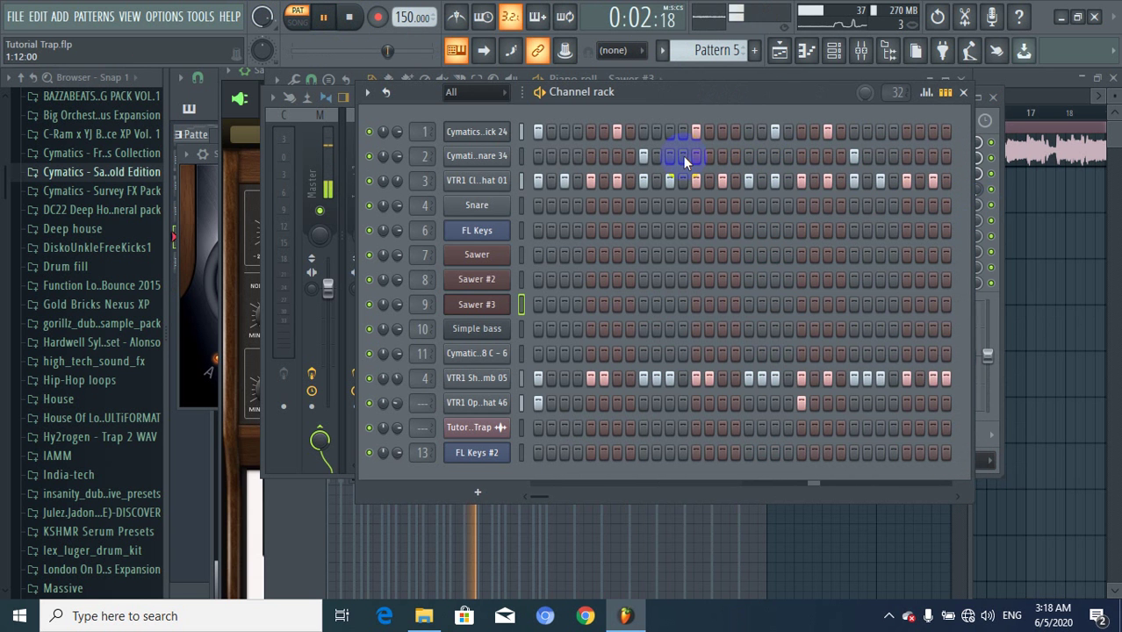
# View the Sawer #3 piano roll during Pattern 5 playback, then return to the channel rack and stop playback.
pyautogui.click(837, 53)
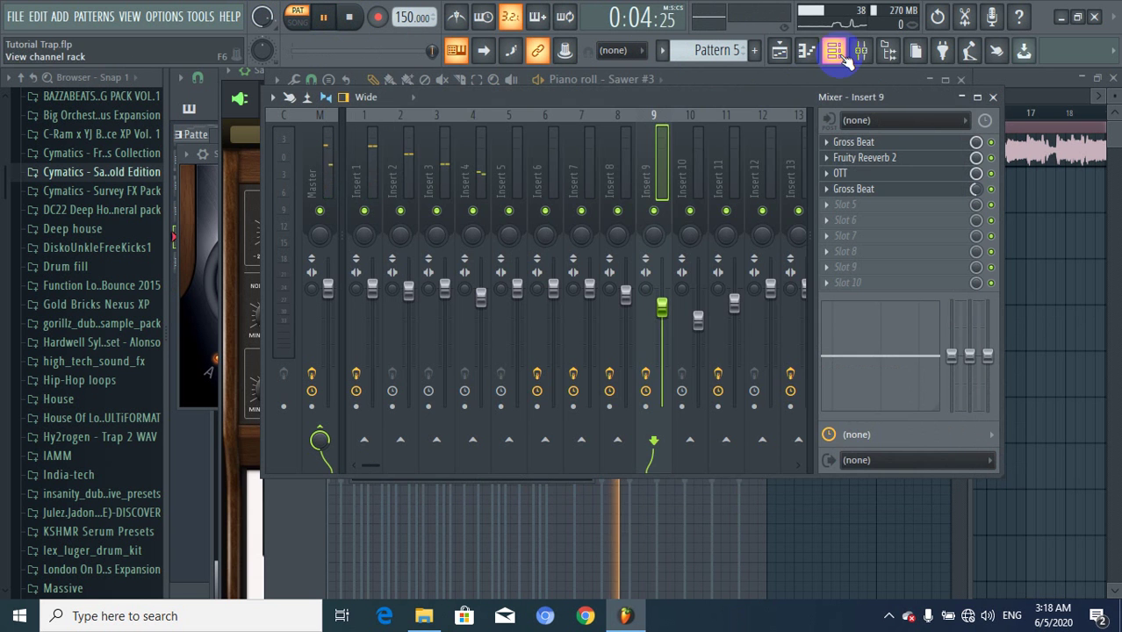
pyautogui.click(806, 50)
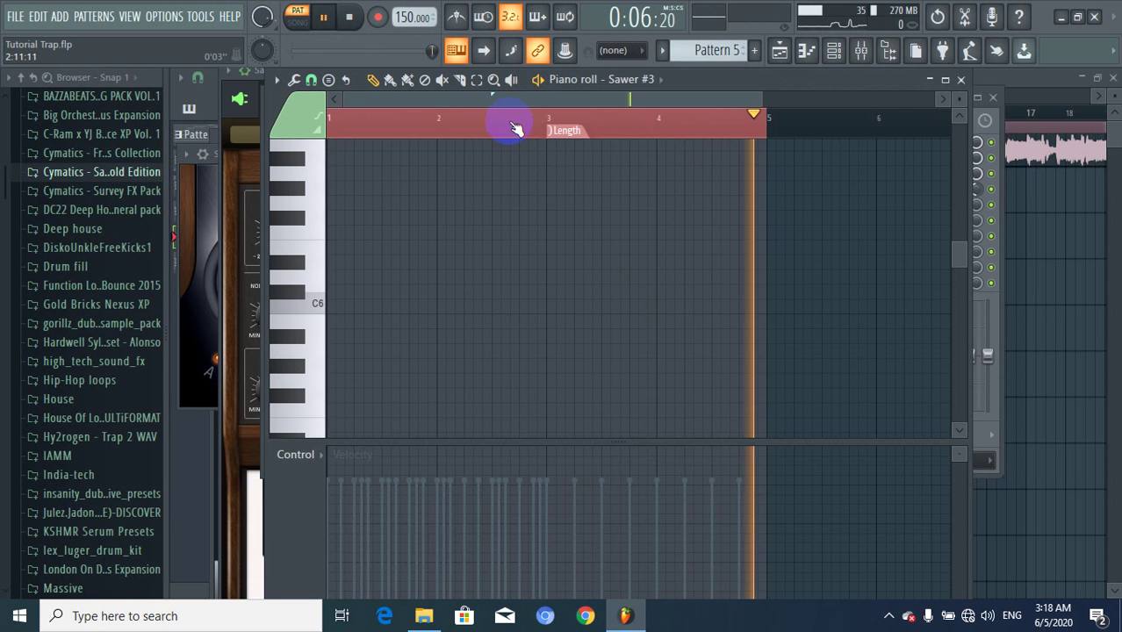
pyautogui.click(514, 126)
pyautogui.click(832, 52)
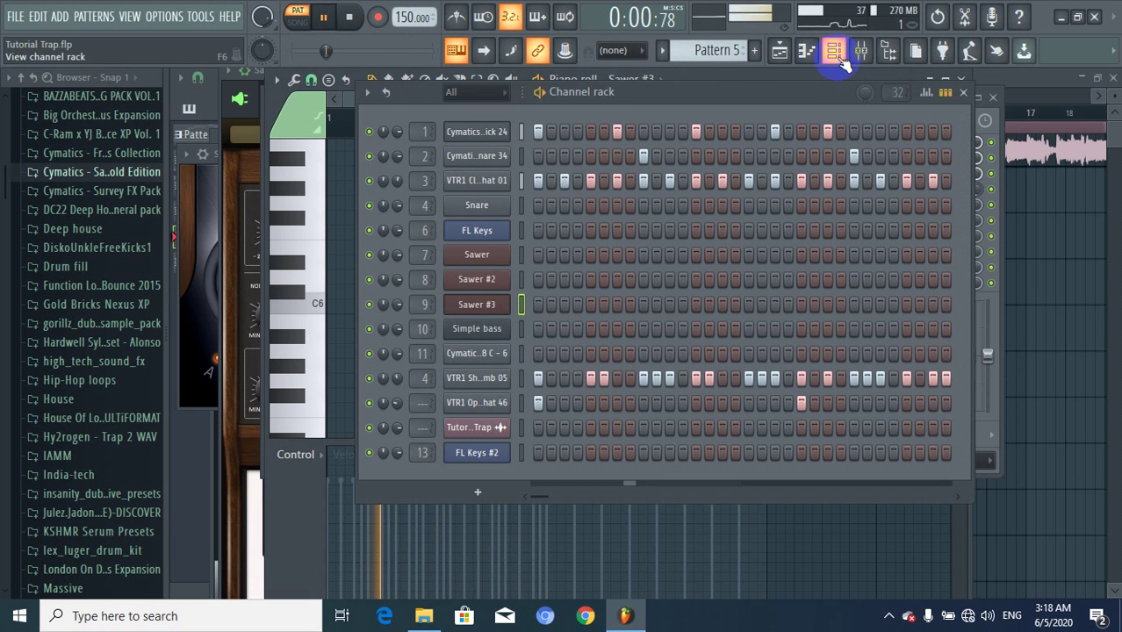
pyautogui.click(348, 17)
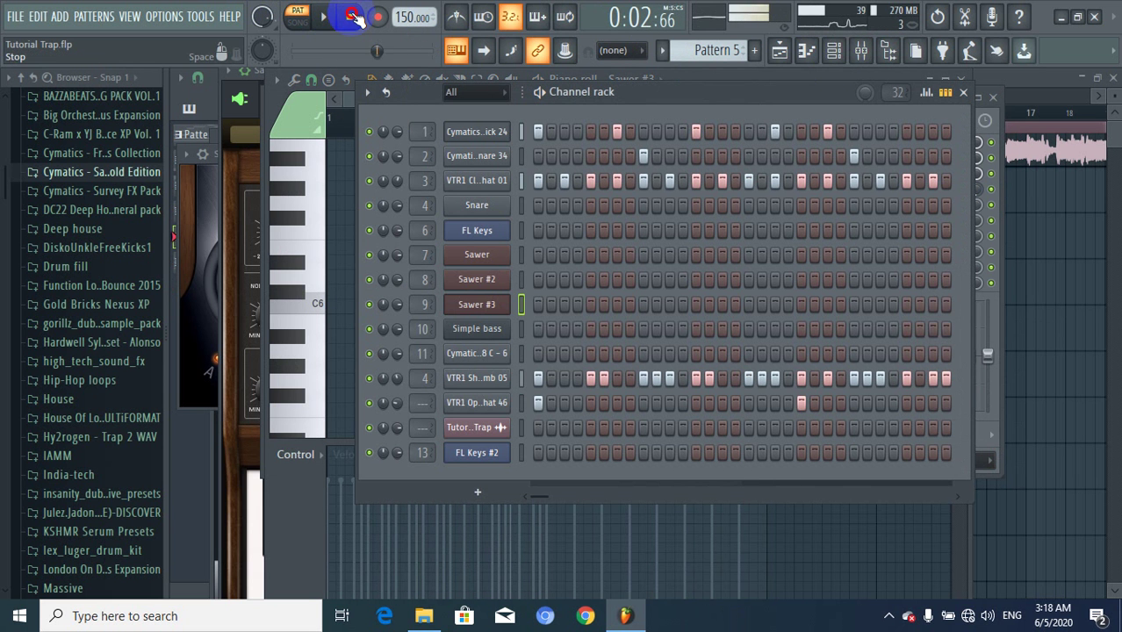
# Open the Cymatics - Kick 24 channel settings, audition the kick sample and return to the channel rack.
pyautogui.click(496, 133)
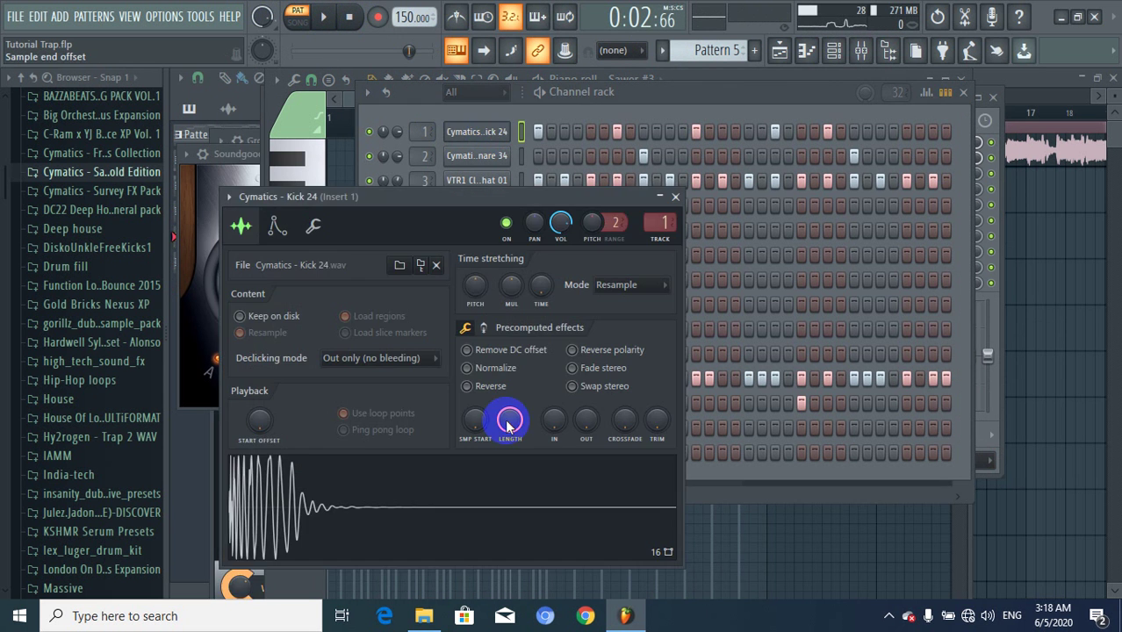
pyautogui.click(400, 509)
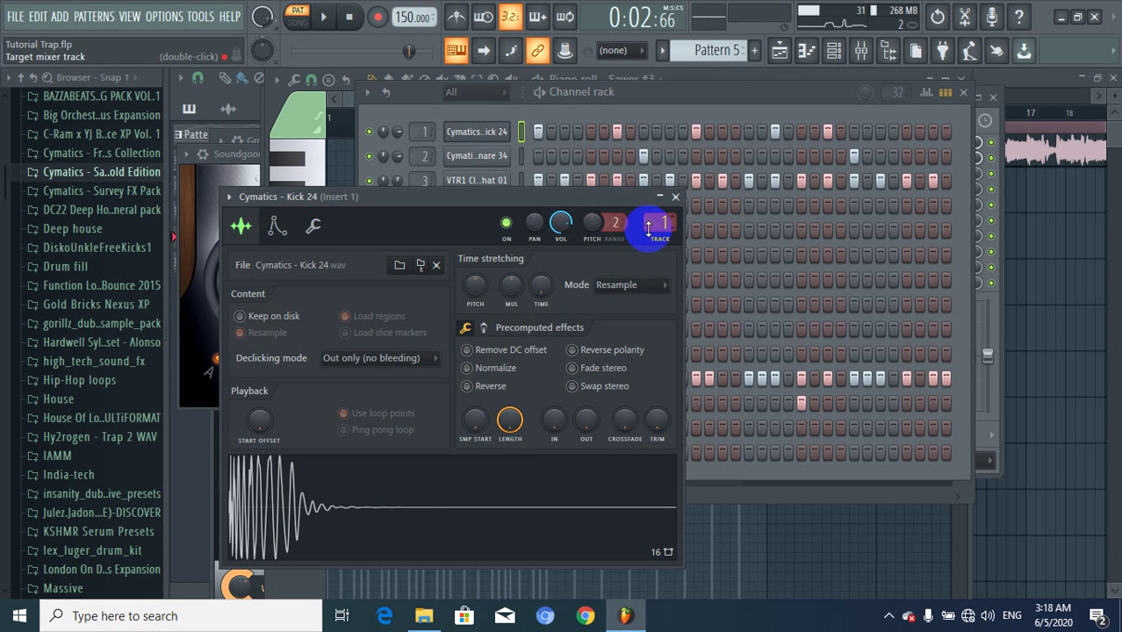
pyautogui.click(683, 205)
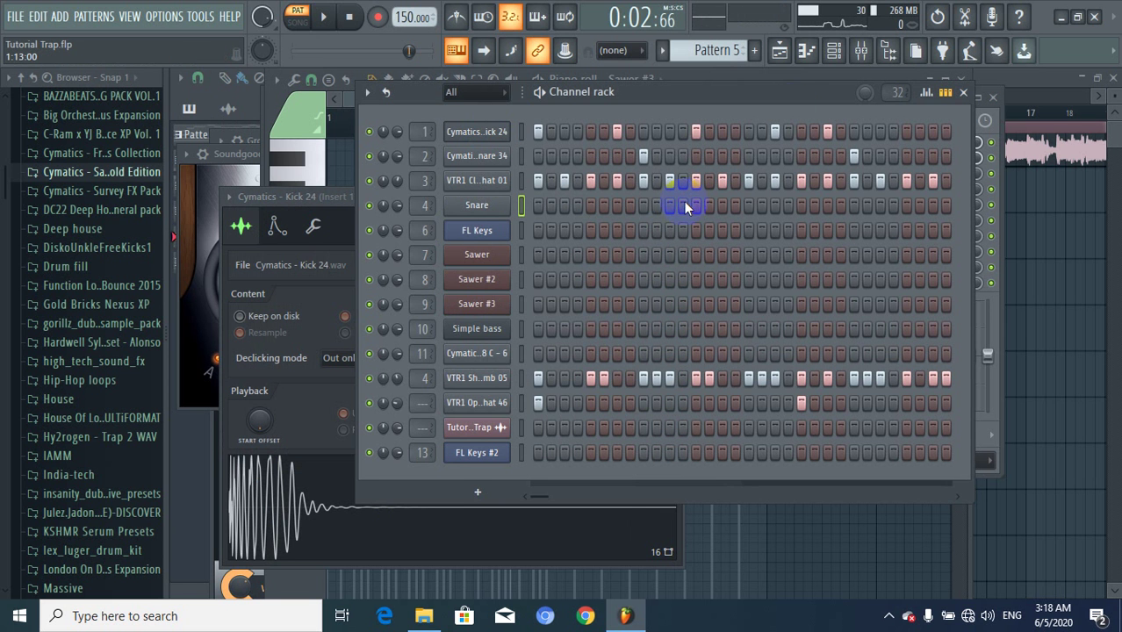
# Open the kick's Soundgoodizer on mixer Insert 1, toggle the effect and play Pattern 5 to hear it.
pyautogui.click(861, 50)
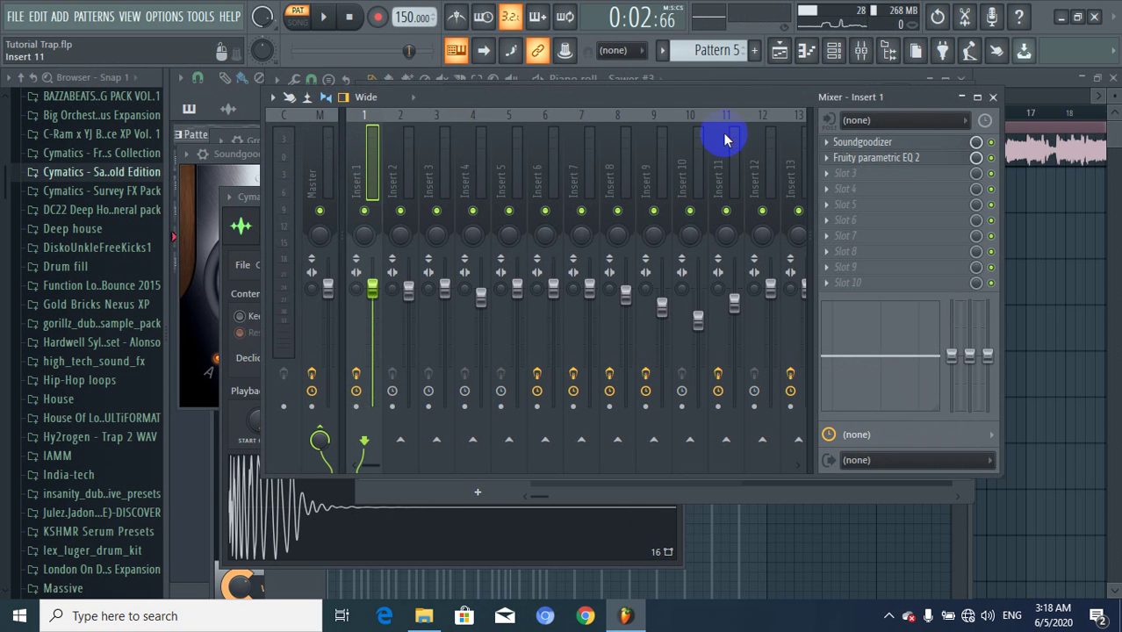
pyautogui.click(910, 142)
pyautogui.click(910, 145)
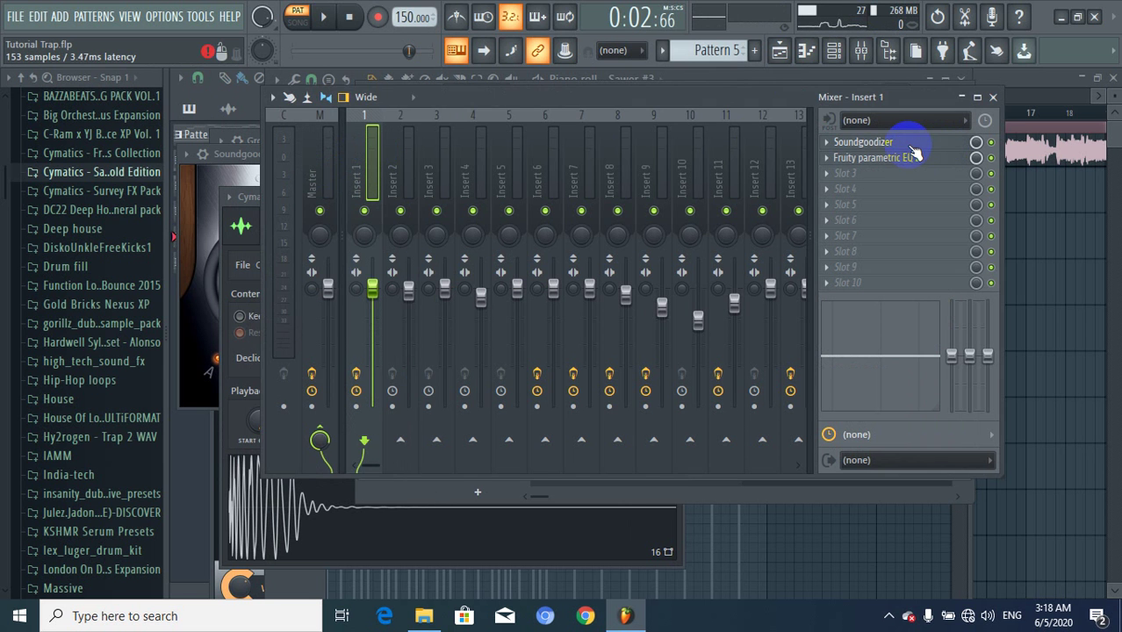
pyautogui.click(911, 145)
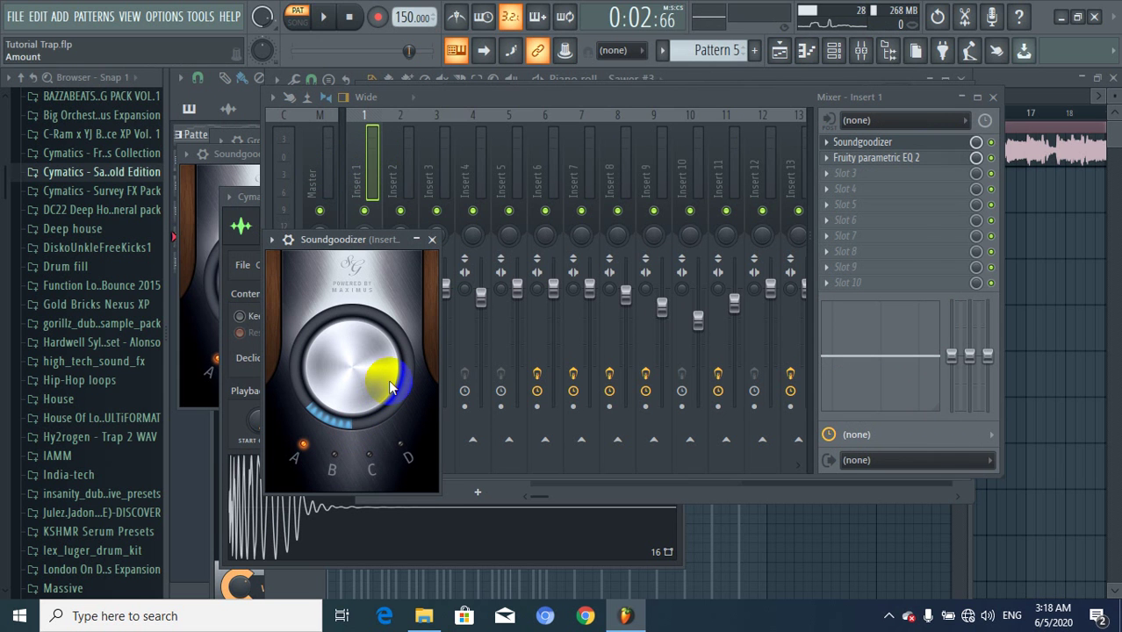
pyautogui.click(992, 142)
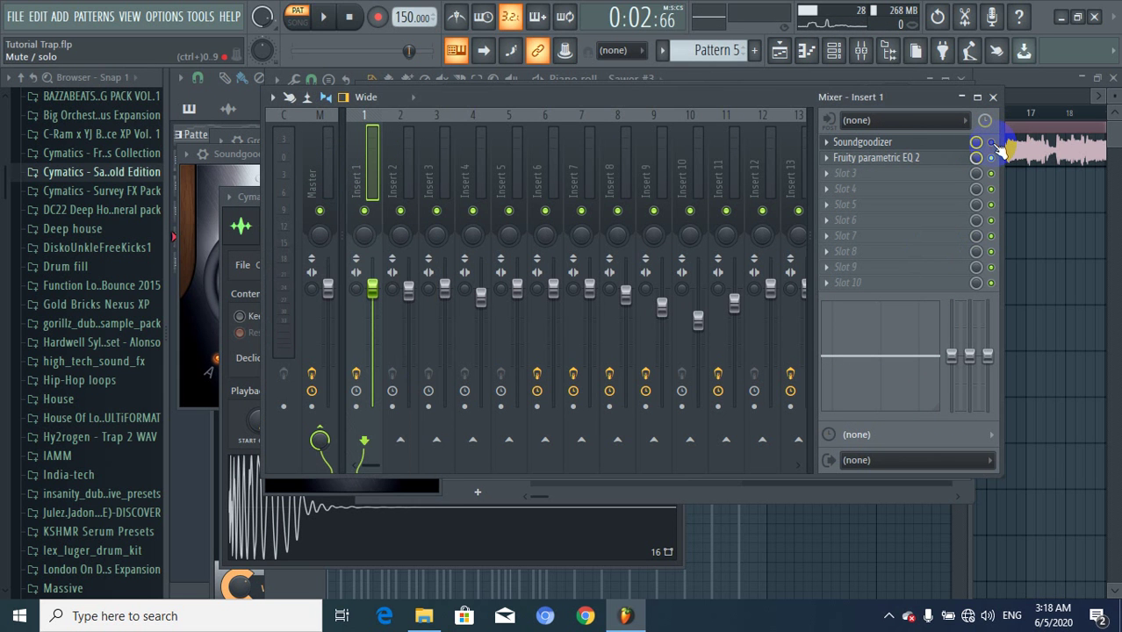
pyautogui.click(323, 16)
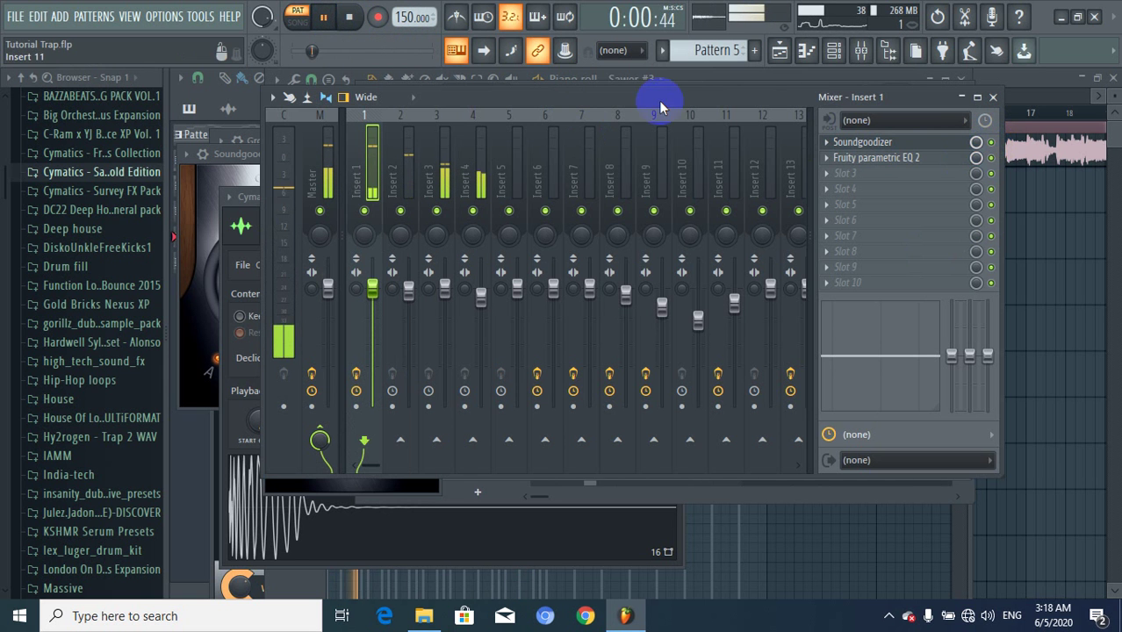
pyautogui.press('space')
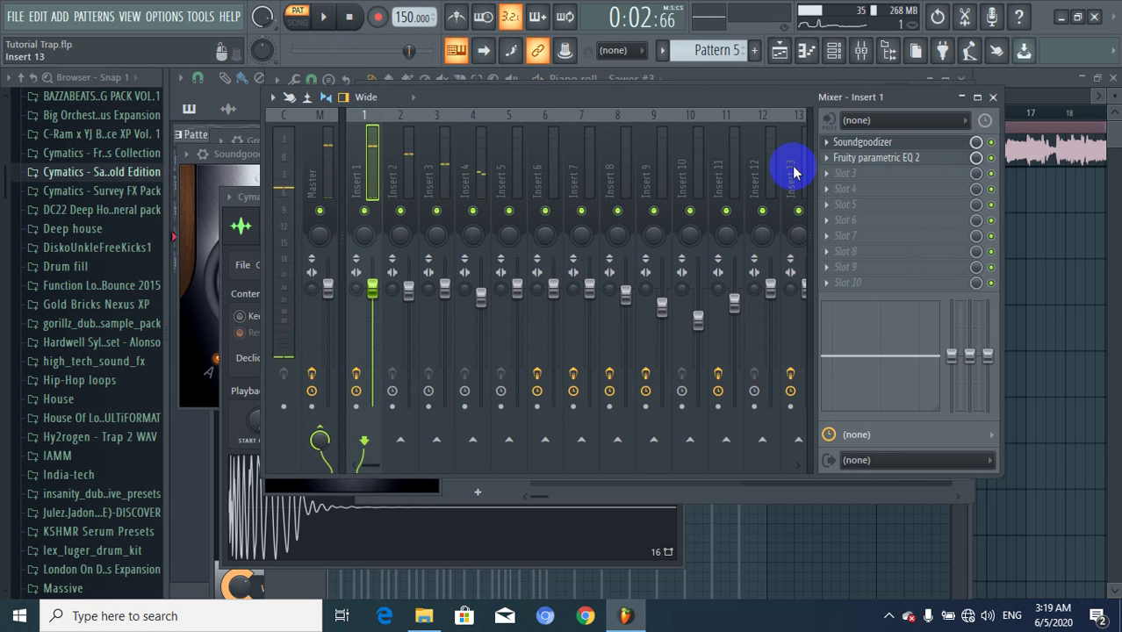
# Inspect the kick's Fruity parametric EQ 2 curve on Insert 1, close it and return to the channel rack.
pyautogui.click(885, 158)
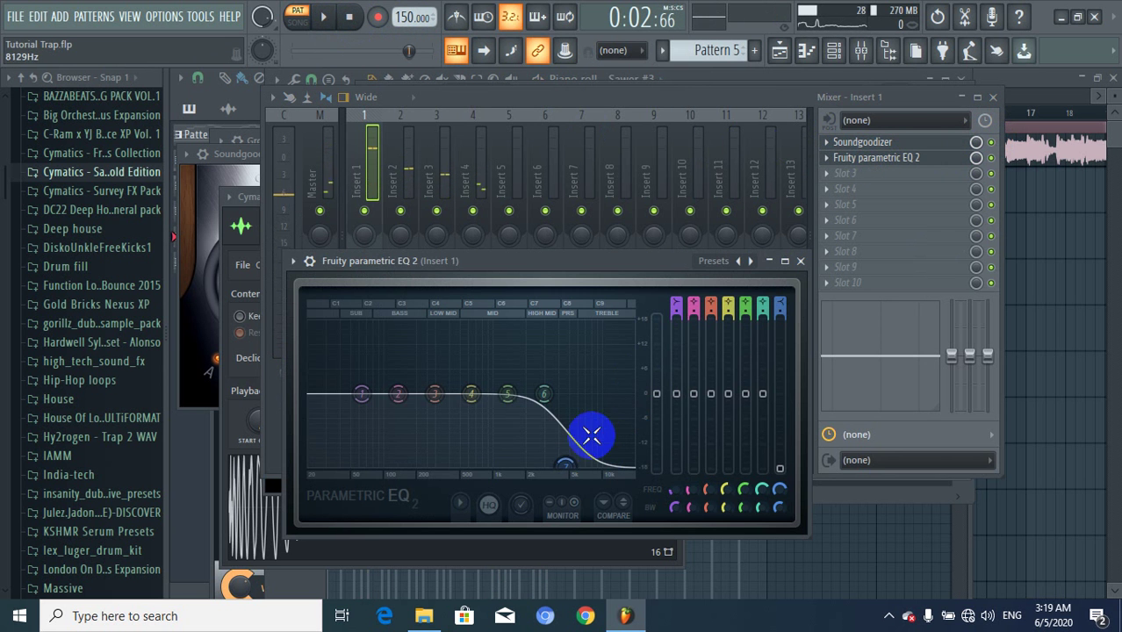
pyautogui.click(800, 261)
pyautogui.click(831, 49)
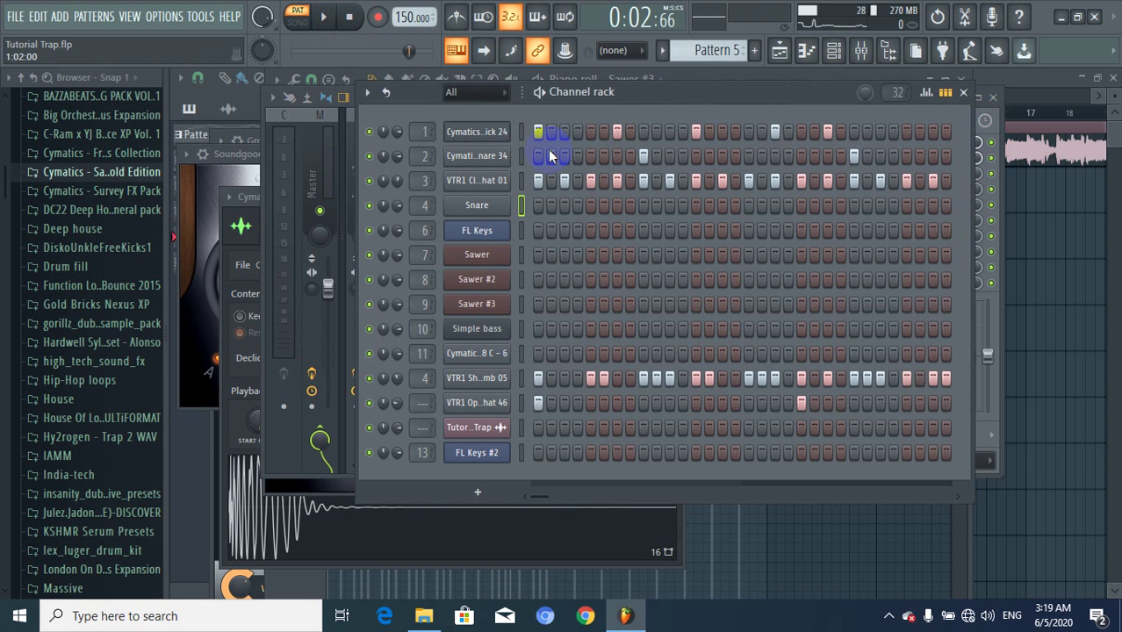
# Open the Cymatics - Small Reverb Snare 34 channel settings, audition the snare sample and close the settings.
pyautogui.click(475, 155)
pyautogui.click(313, 553)
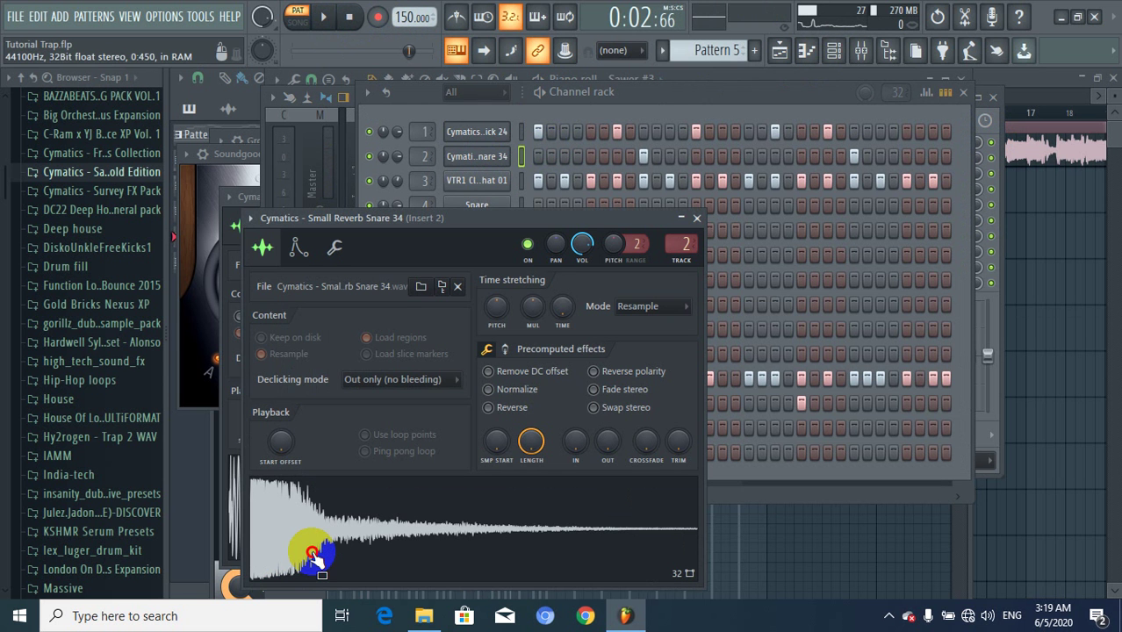
pyautogui.click(697, 219)
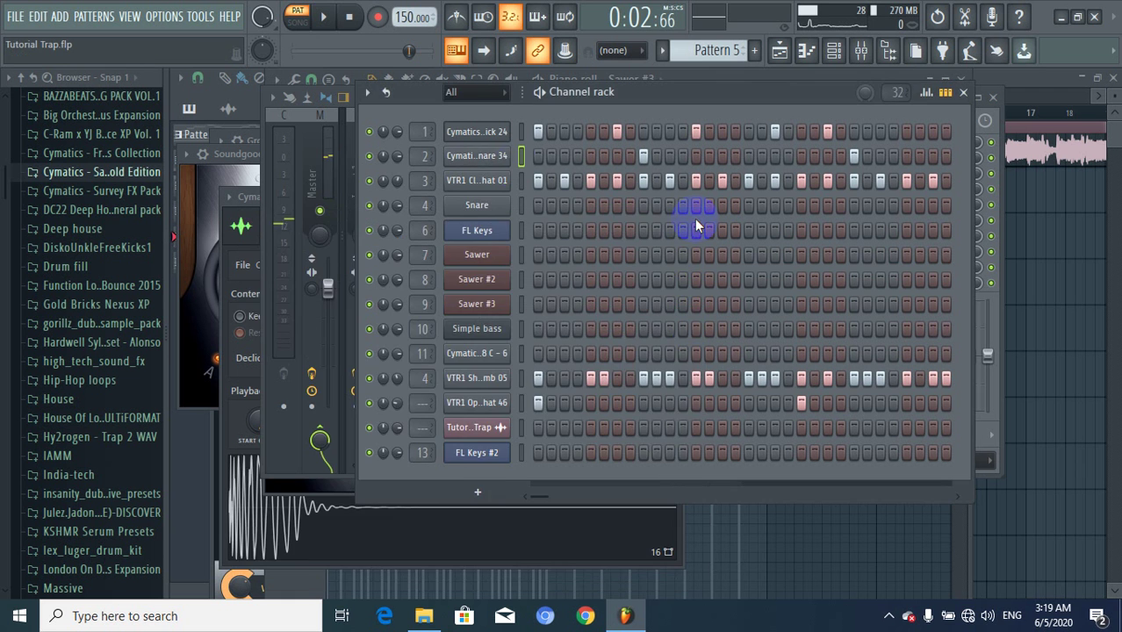
pyautogui.click(484, 159)
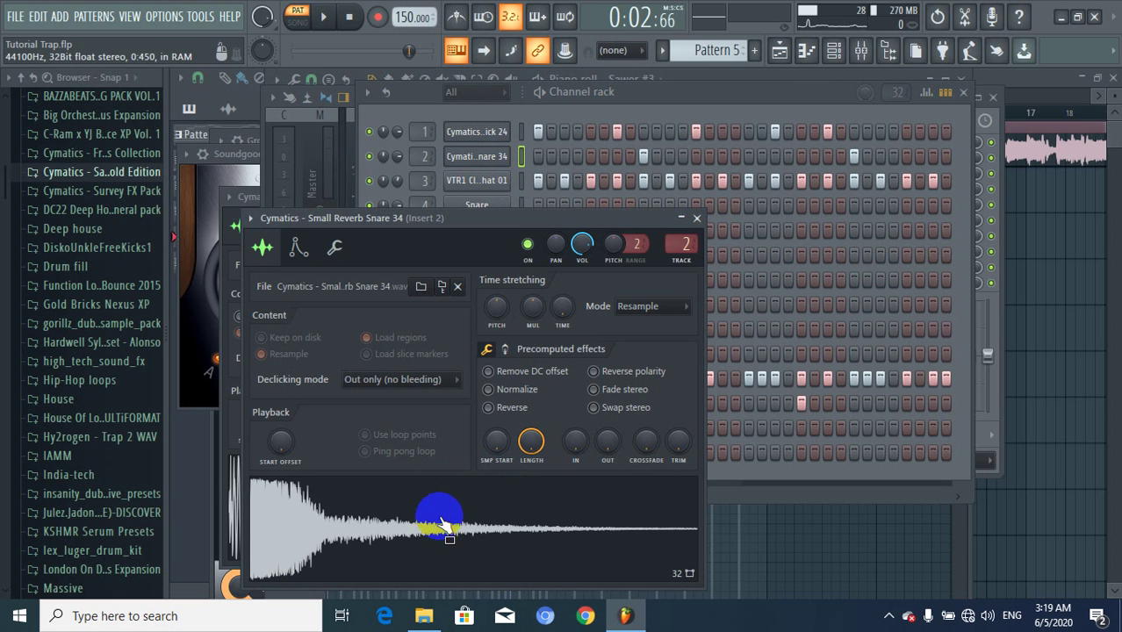
pyautogui.click(397, 527)
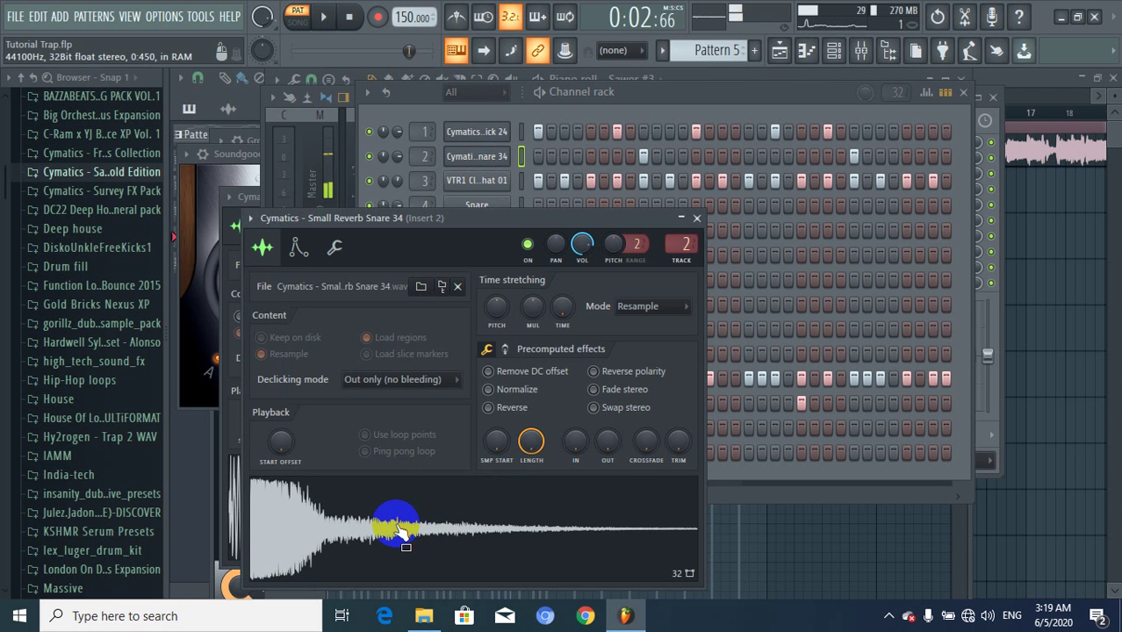
pyautogui.click(697, 219)
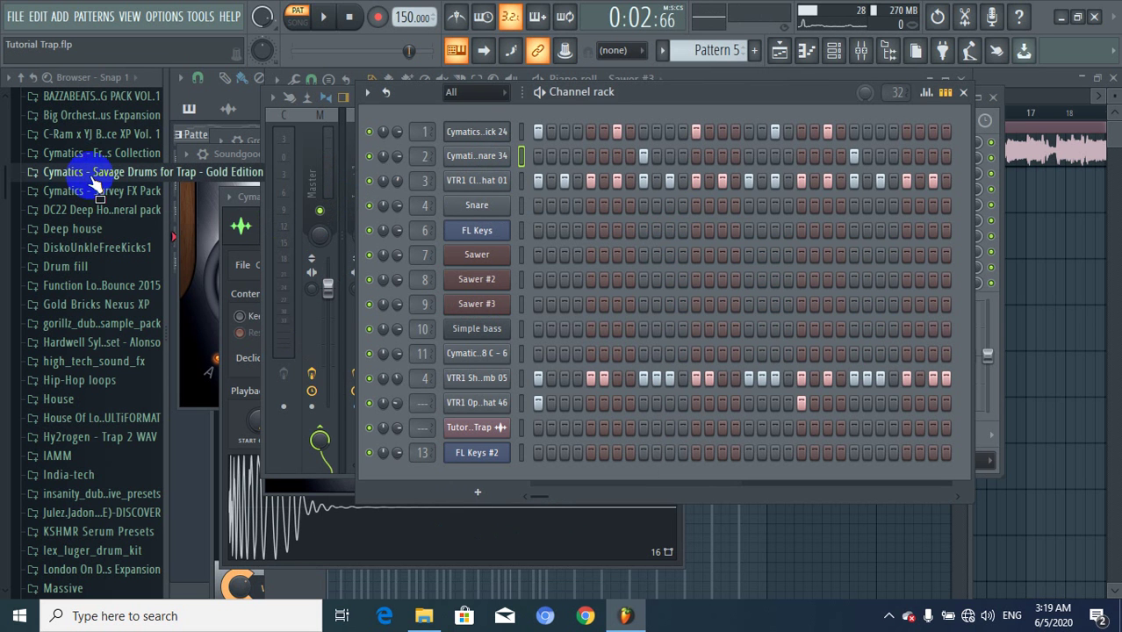
# Browse the Savage Drums for Trap - Gold Edition pack to Snares - Big Reverb, audition Big Reverb Snare 15 and collapse the Snares folder.
pyautogui.click(101, 175)
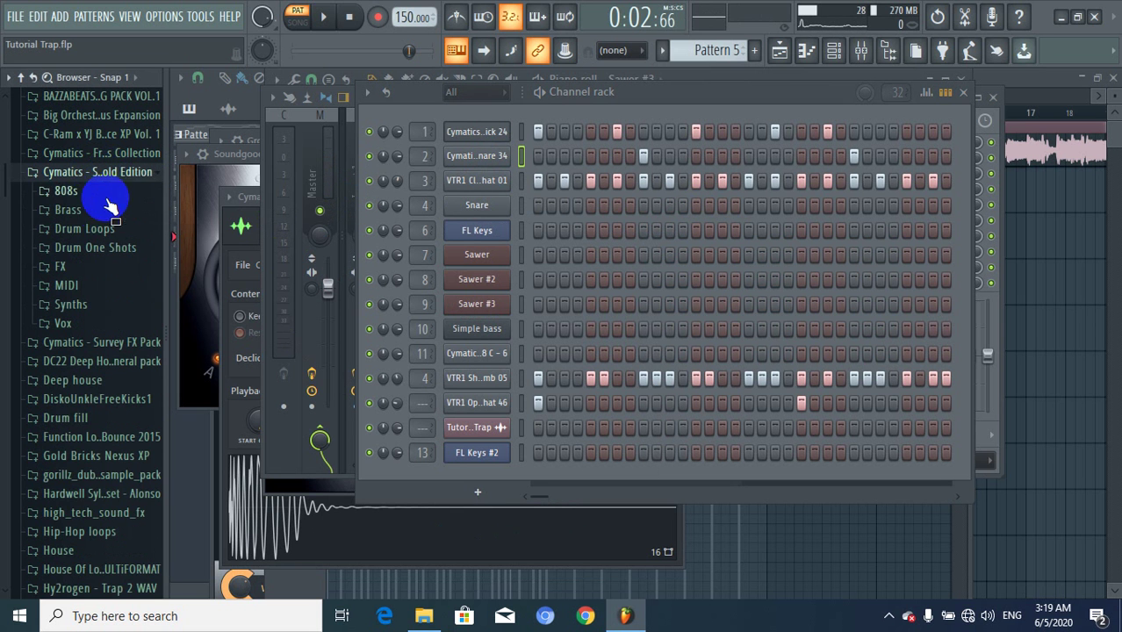
pyautogui.click(97, 248)
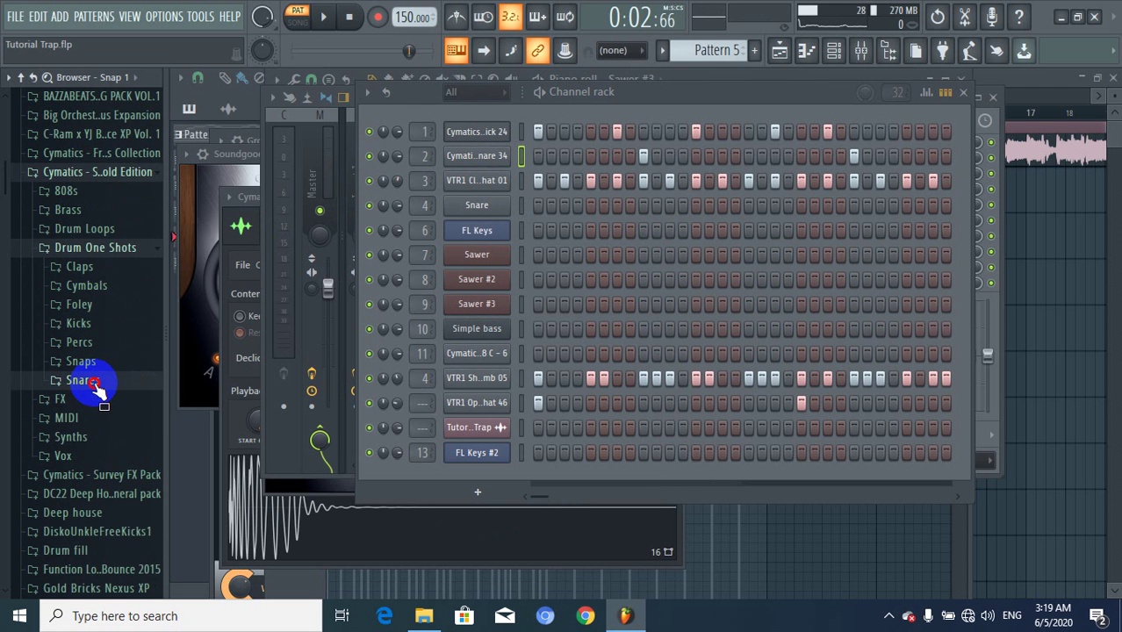
pyautogui.click(88, 381)
pyautogui.click(132, 399)
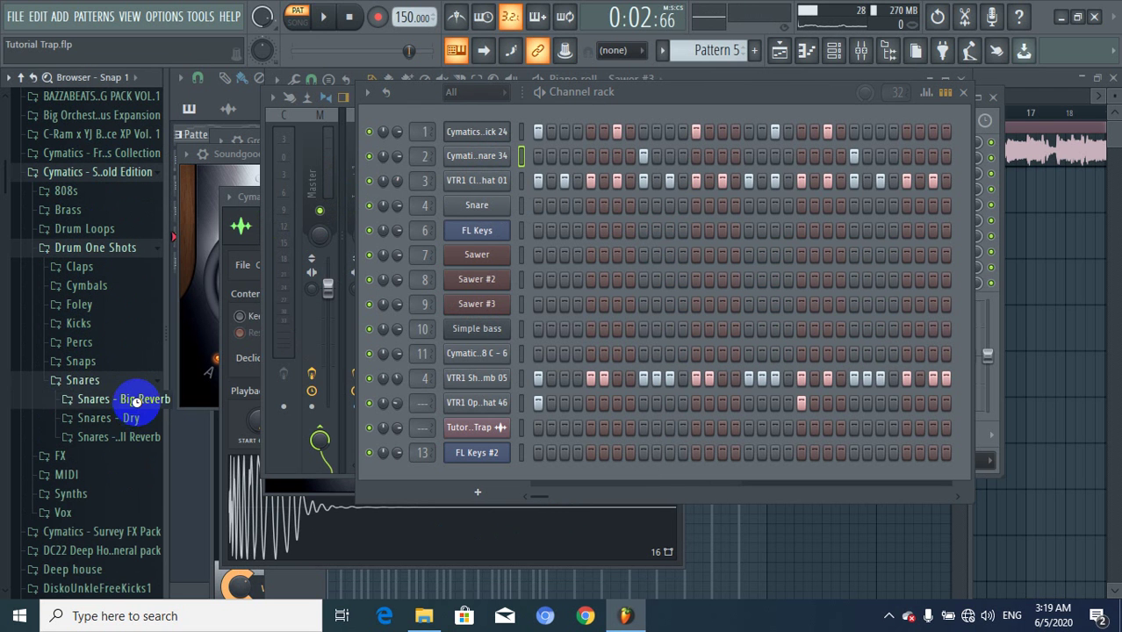
pyautogui.click(120, 390)
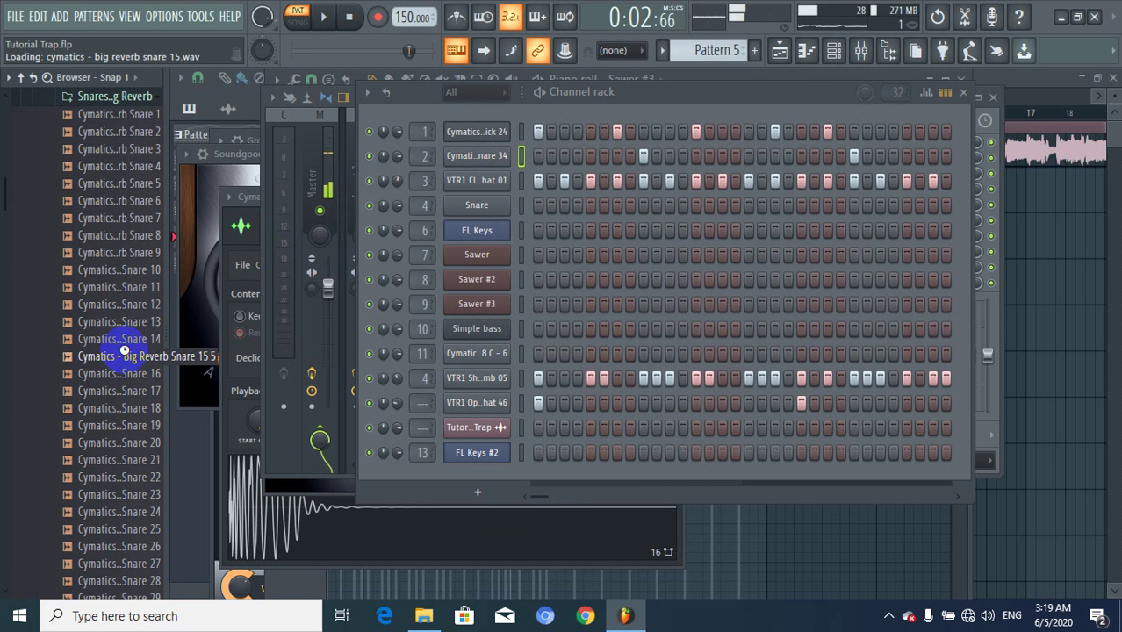
pyautogui.click(128, 355)
pyautogui.scroll(5, 127, 356)
pyautogui.click(101, 190)
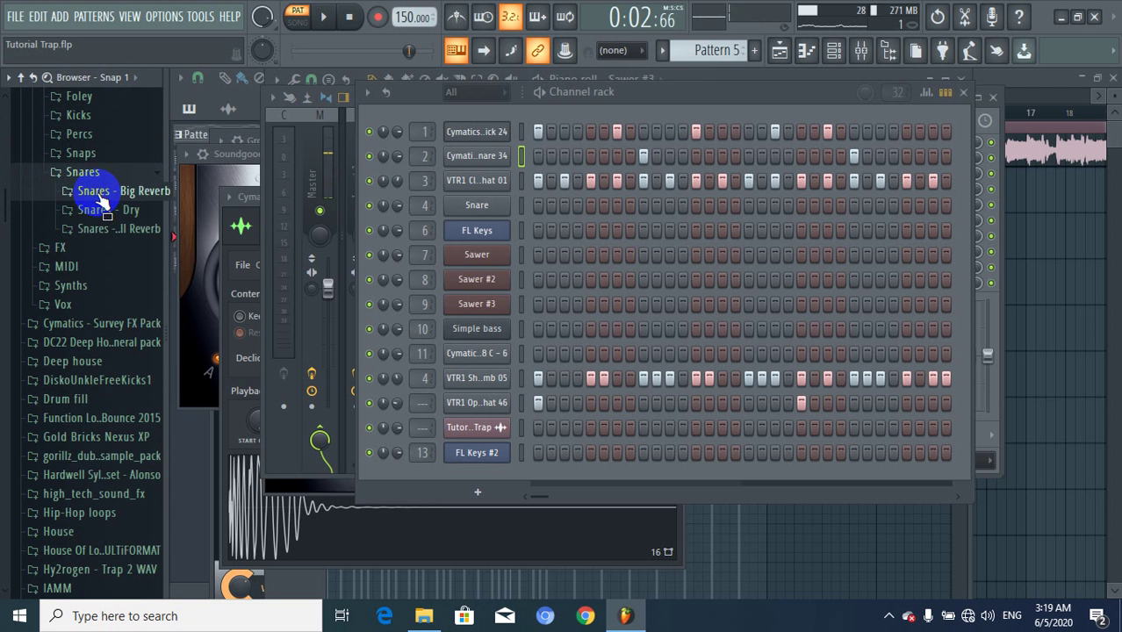
pyautogui.click(99, 180)
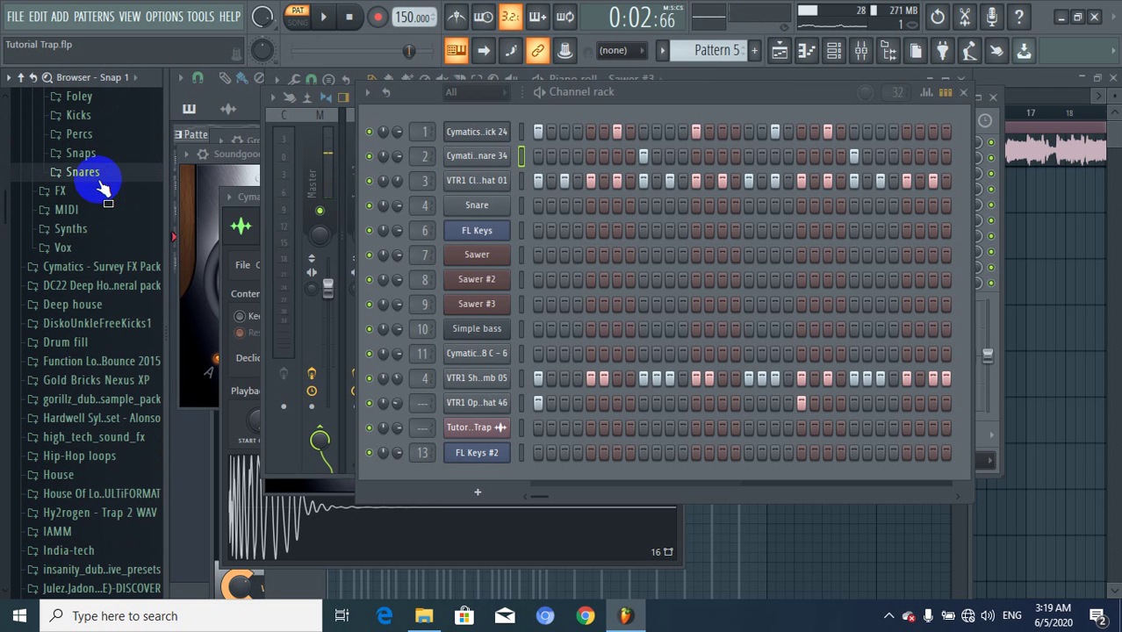
# Open the VTR1 Closed Hihat 01 channel settings, audition the sample and close the settings.
pyautogui.click(482, 181)
pyautogui.click(348, 546)
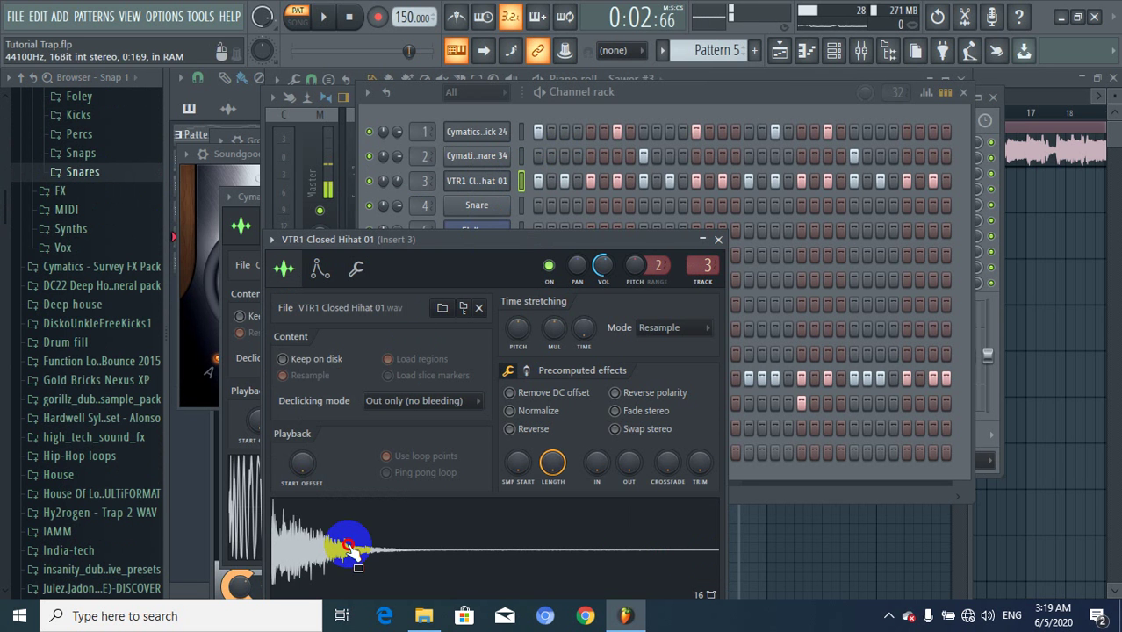
pyautogui.click(718, 239)
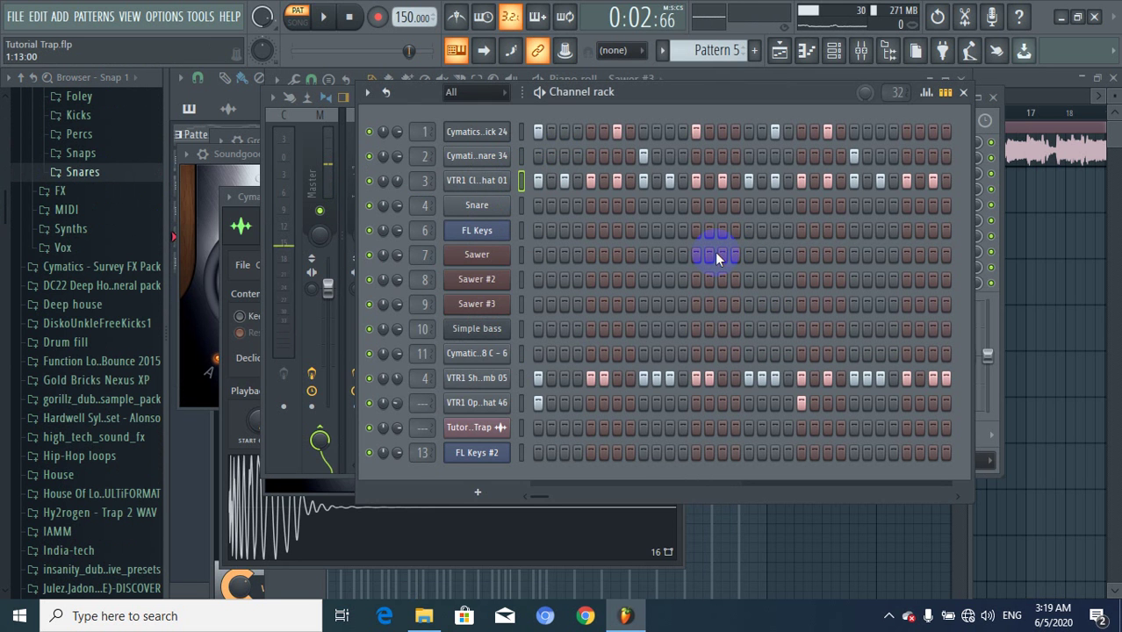
# Open the VTR1 Shaker & Tamb 05 channel settings, audition the sample, close the settings and review its step sequence.
pyautogui.click(464, 376)
pyautogui.click(463, 537)
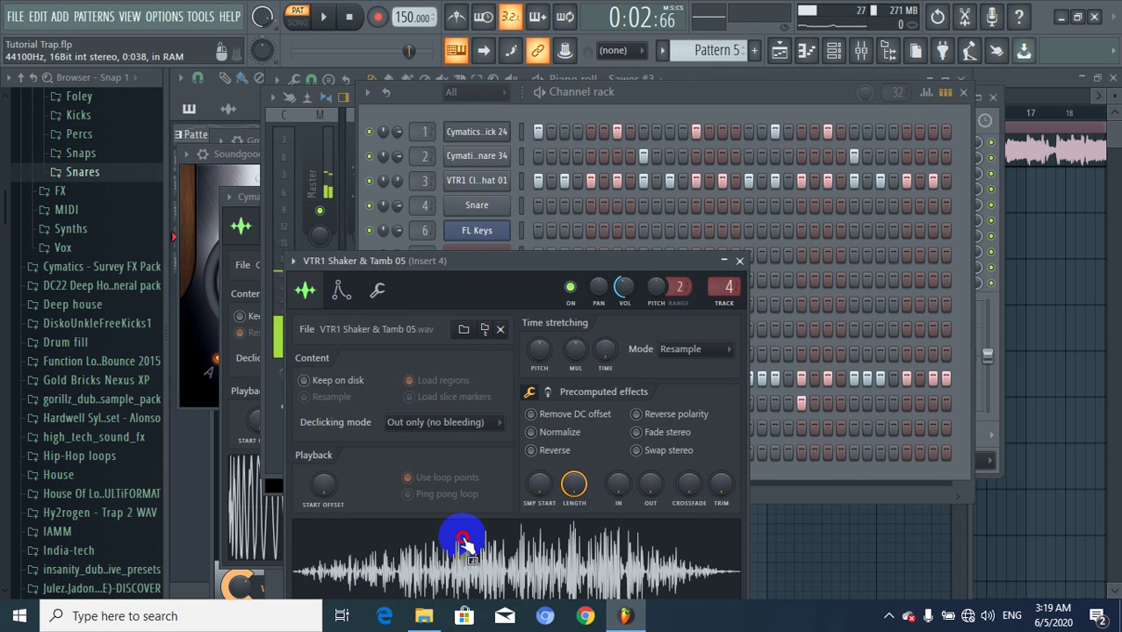
pyautogui.click(739, 261)
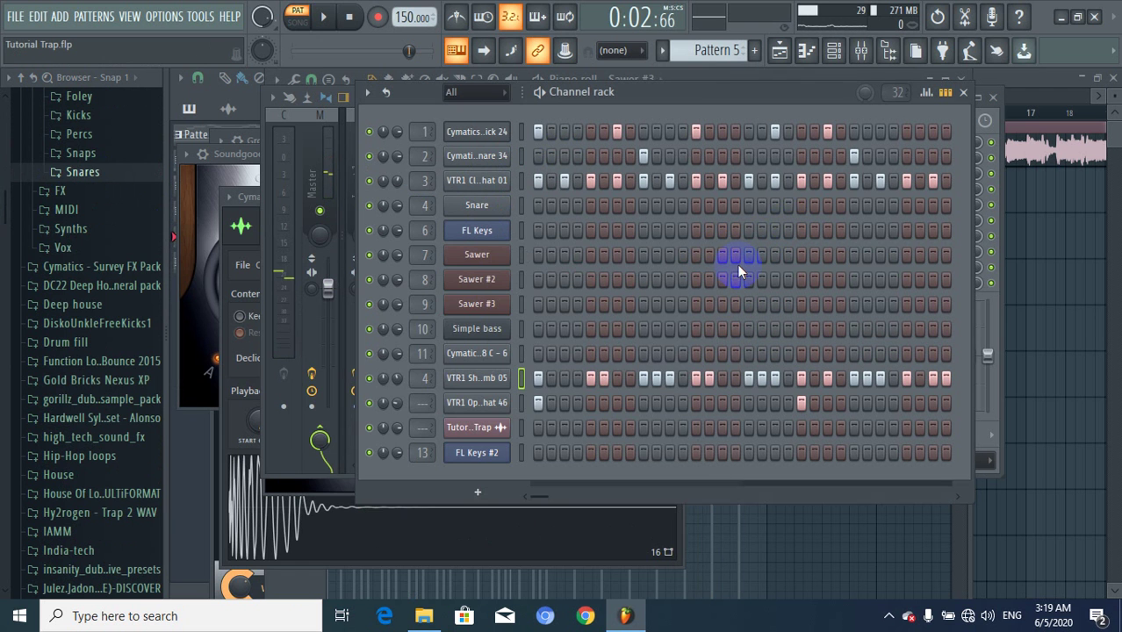
pyautogui.click(541, 367)
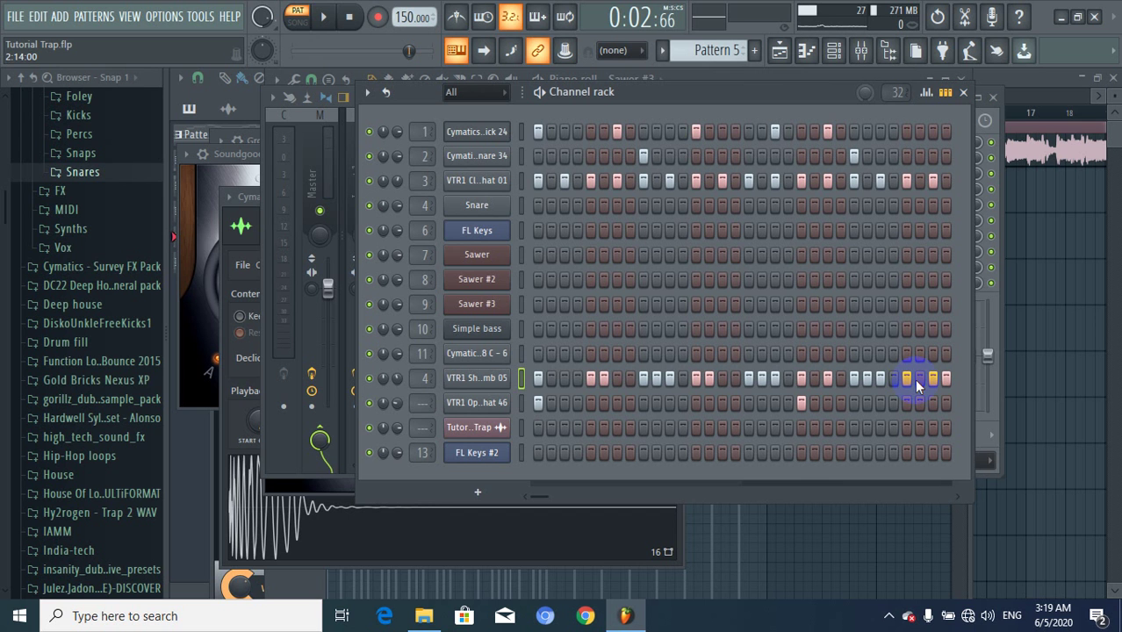
# Open the VTR1 Open Hihat 46 channel settings, audition the sample and close the settings.
pyautogui.click(492, 402)
pyautogui.click(490, 566)
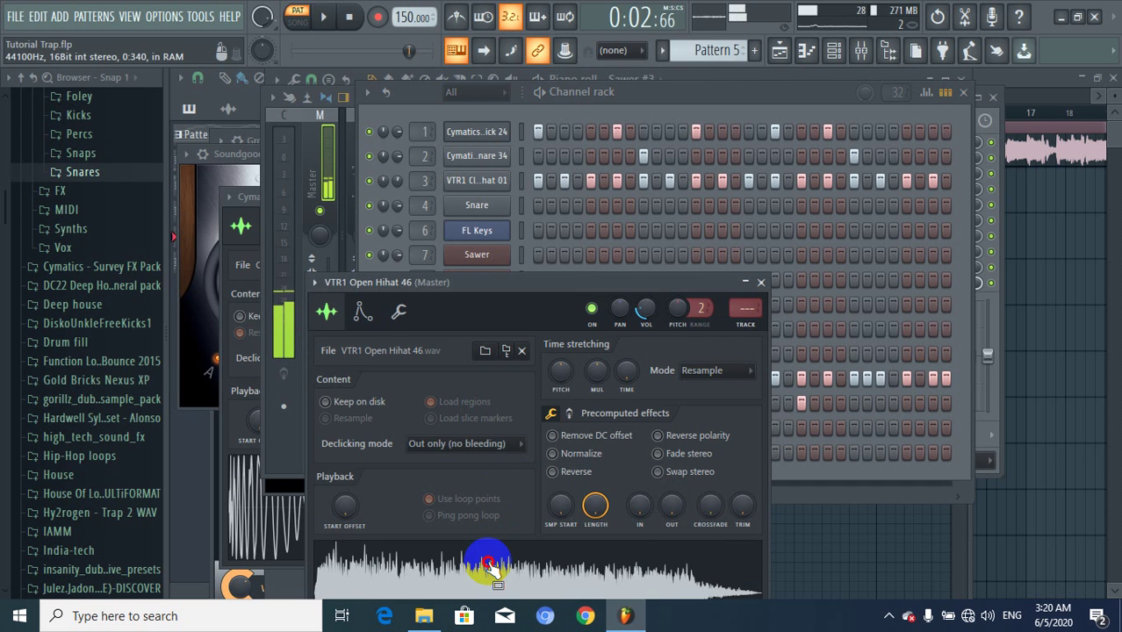
pyautogui.click(760, 282)
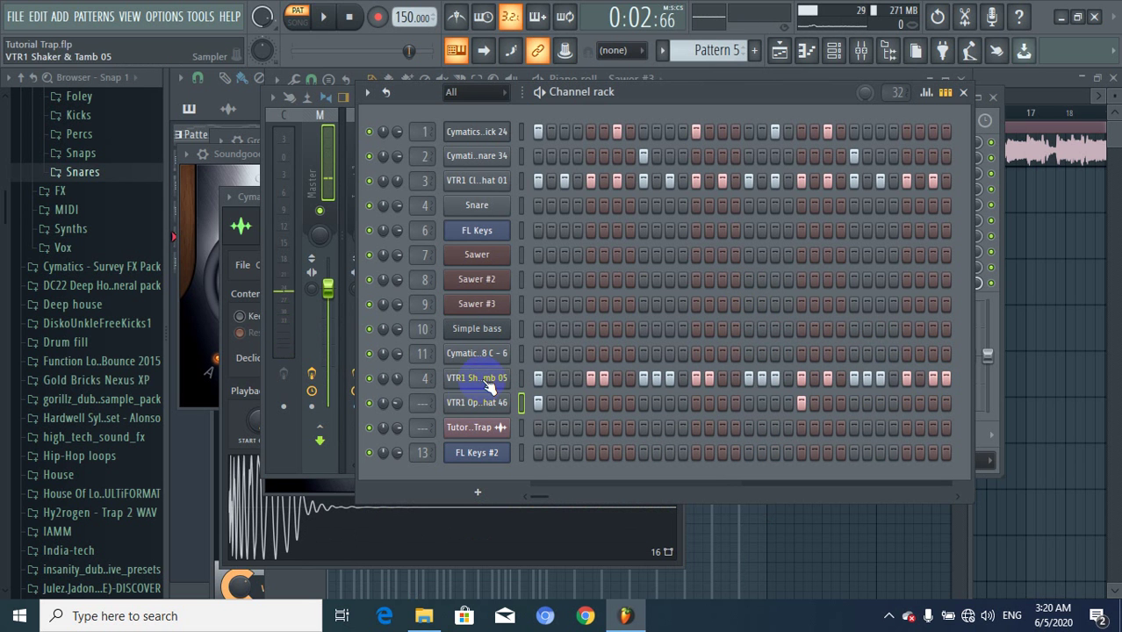
# Play the full Pattern 5 drum sequence twice, stopping playback after each listen.
pyautogui.click(323, 16)
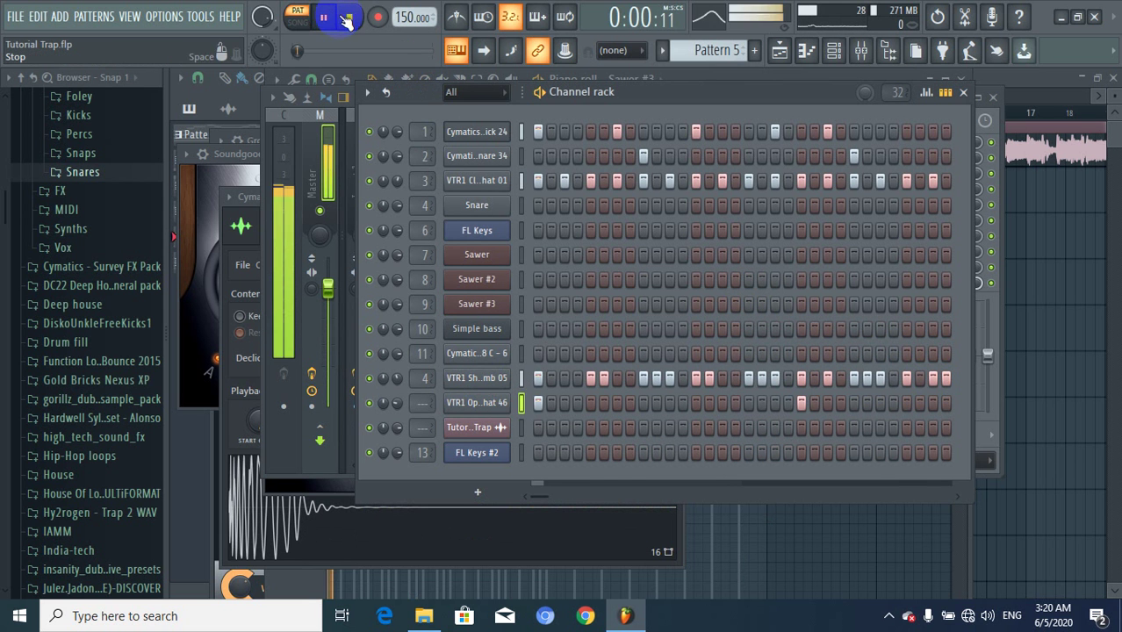
pyautogui.click(348, 23)
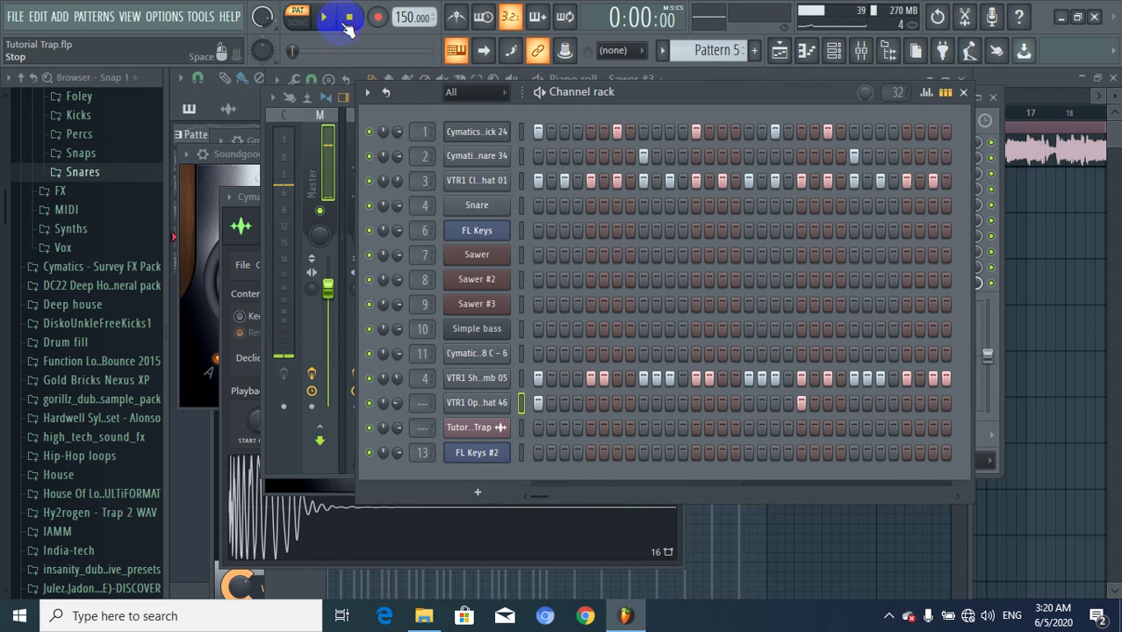
pyautogui.press('space')
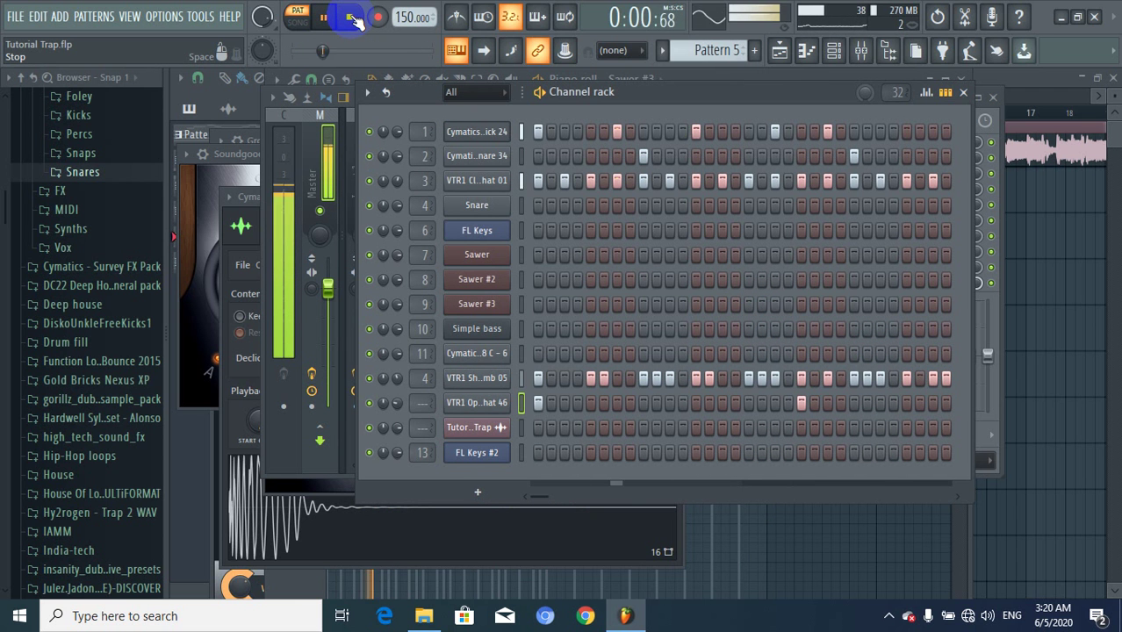
pyautogui.click(353, 20)
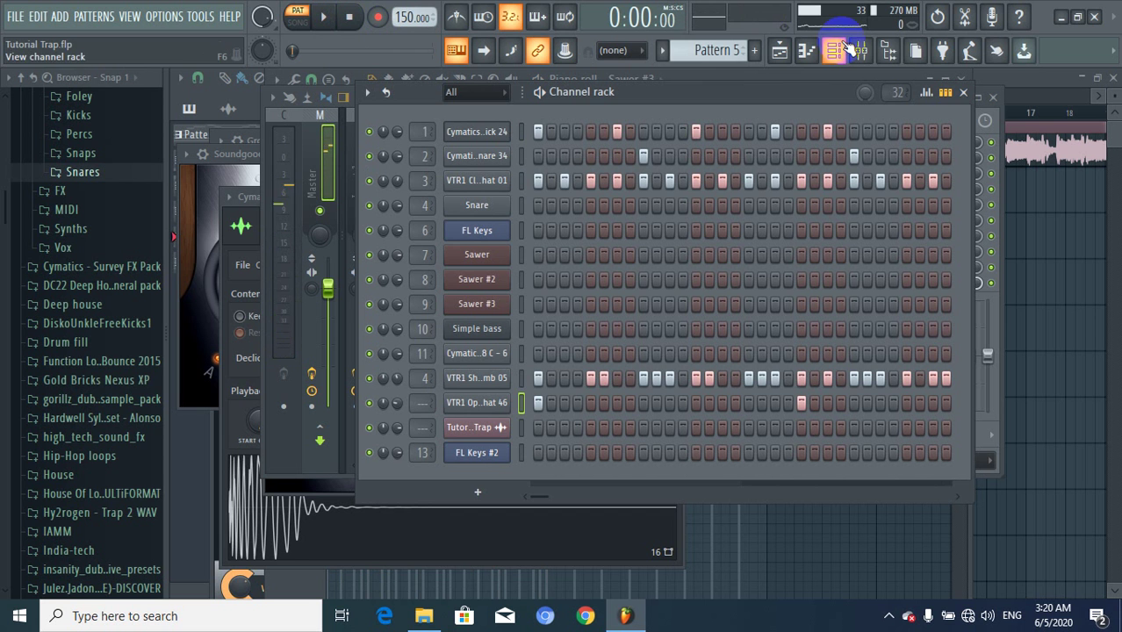
# Switch to Pattern 4 and open the Cymatics - 808 C - 6 channel settings, moving the window so its waveform is fully visible.
pyautogui.scroll(3, 722, 53)
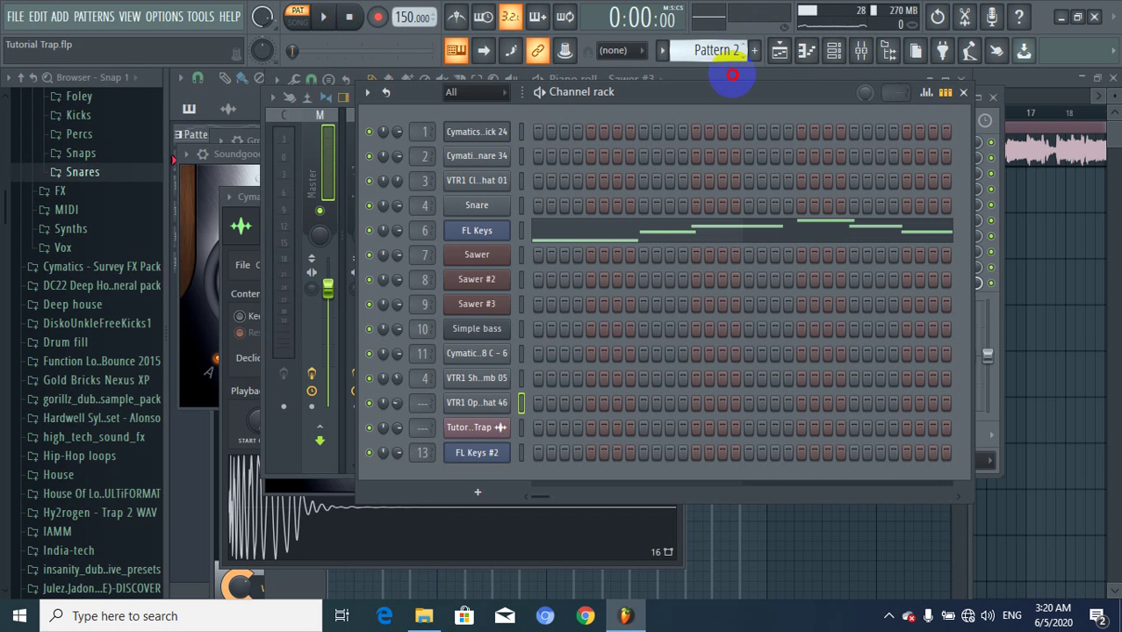
pyautogui.scroll(1, 728, 66)
pyautogui.scroll(-1, 728, 69)
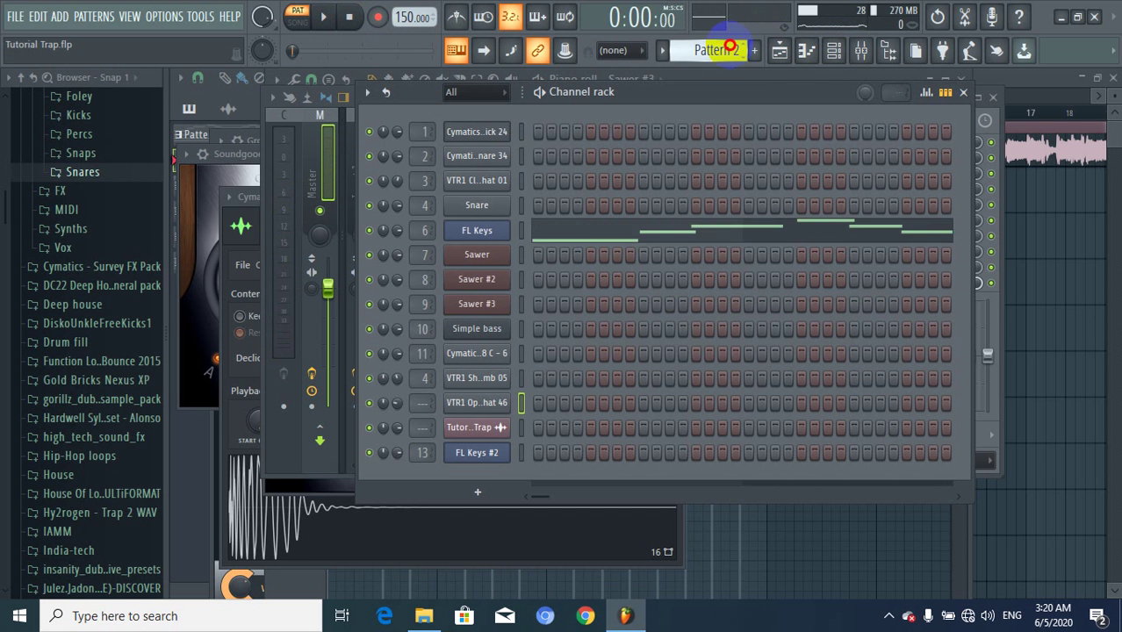
pyautogui.scroll(-1, 729, 51)
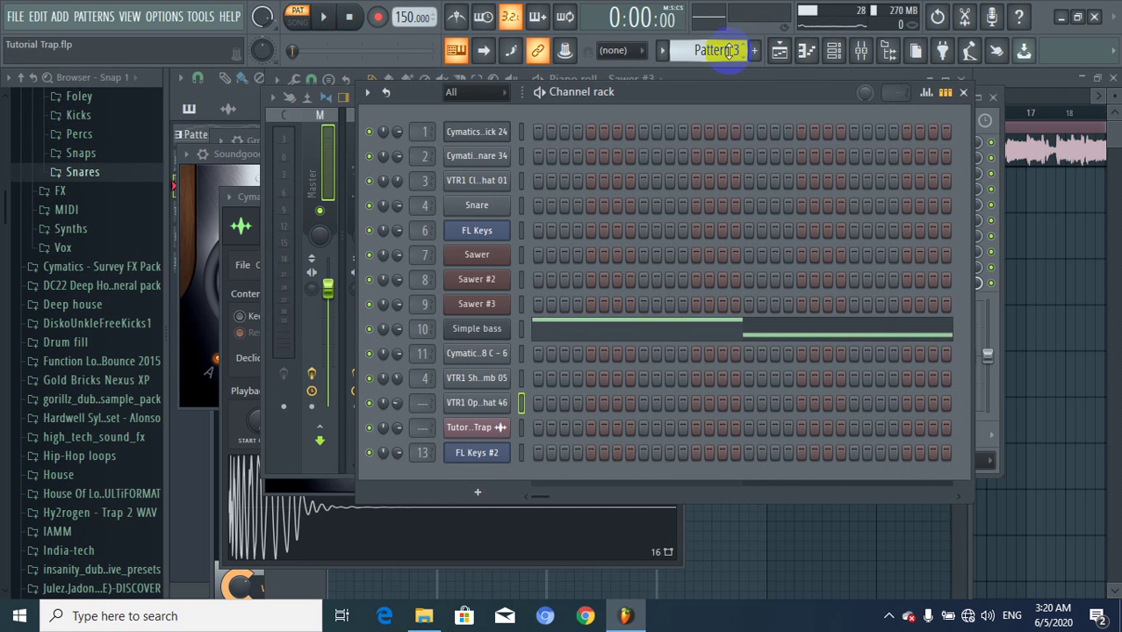
pyautogui.scroll(-1, 729, 50)
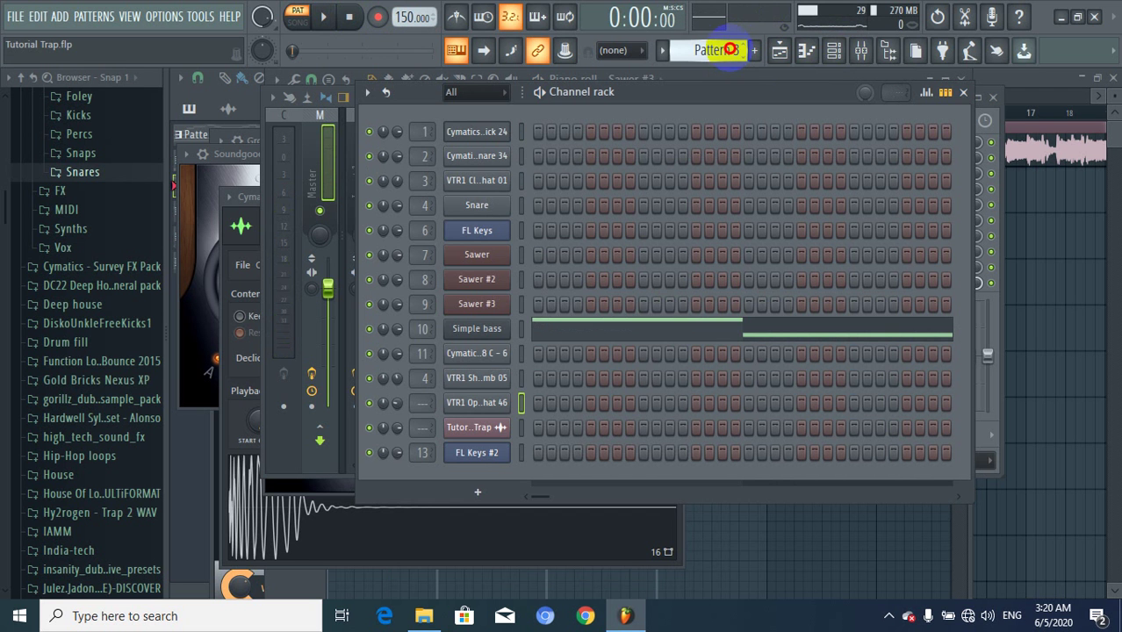
pyautogui.click(485, 355)
pyautogui.moveTo(507, 238); pyautogui.dragTo(572, 143)
pyautogui.click(346, 167)
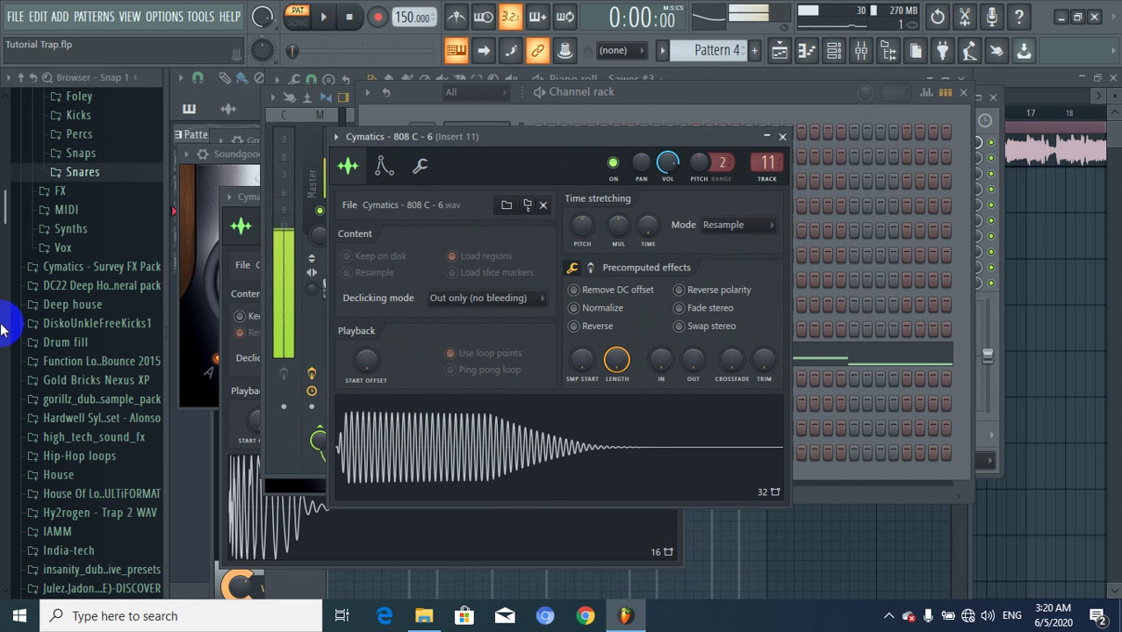
# Audition several samples from 808 C - 1 to 808 D - 17 in the Gold Edition pack's 808s folder and collapse the pack.
pyautogui.moveTo(7, 238); pyautogui.dragTo(8, 192)
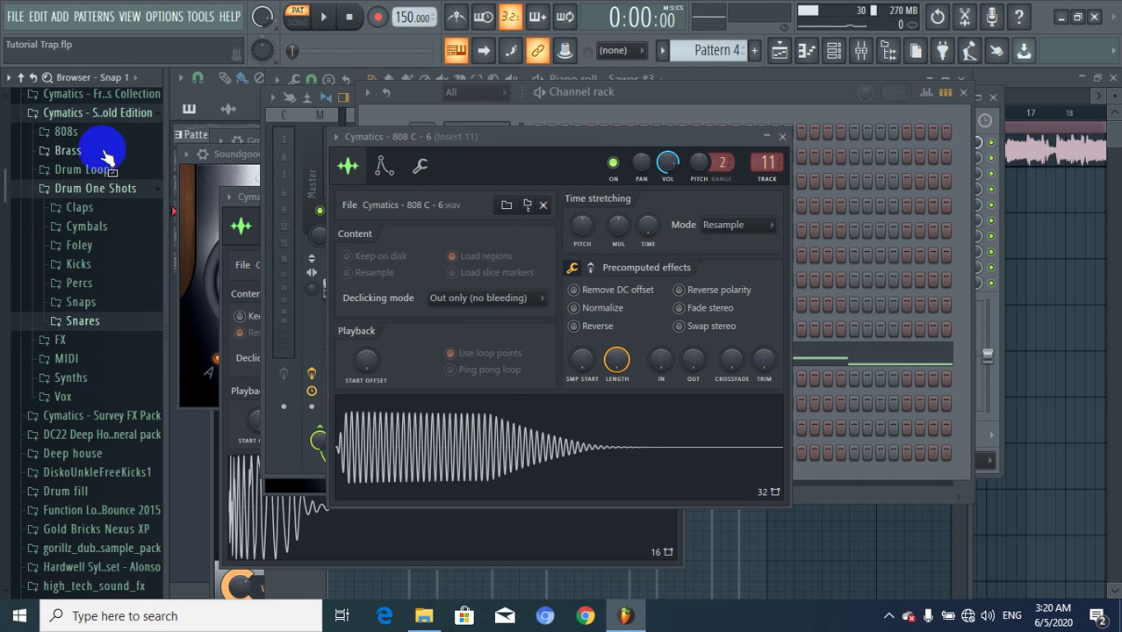
pyautogui.click(84, 133)
pyautogui.click(95, 116)
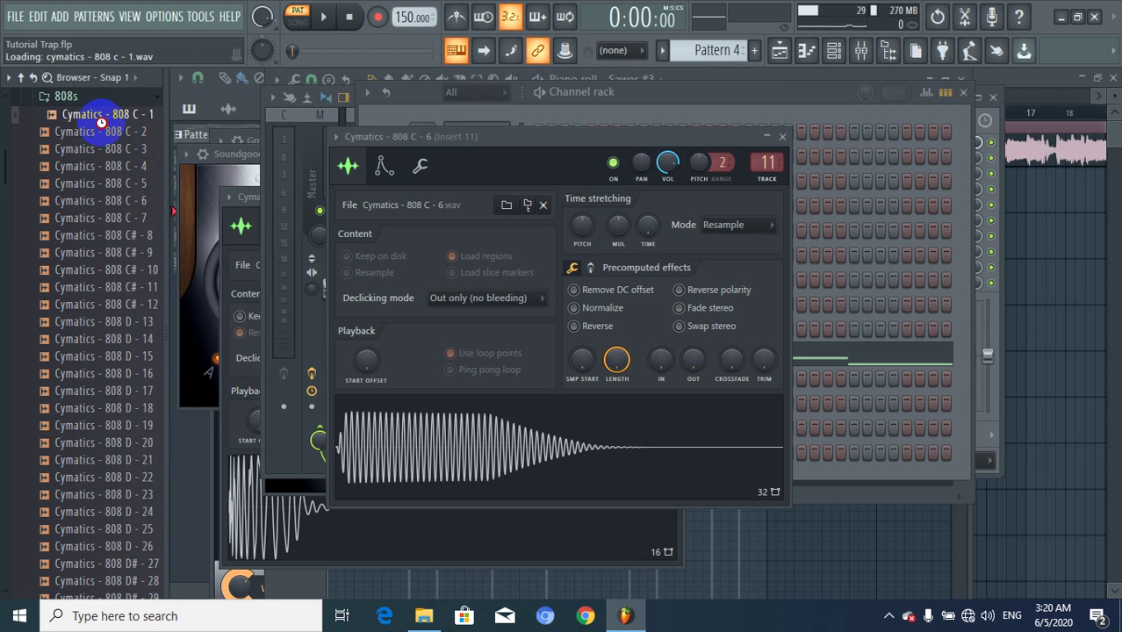
pyautogui.click(101, 151)
pyautogui.click(104, 186)
pyautogui.click(95, 239)
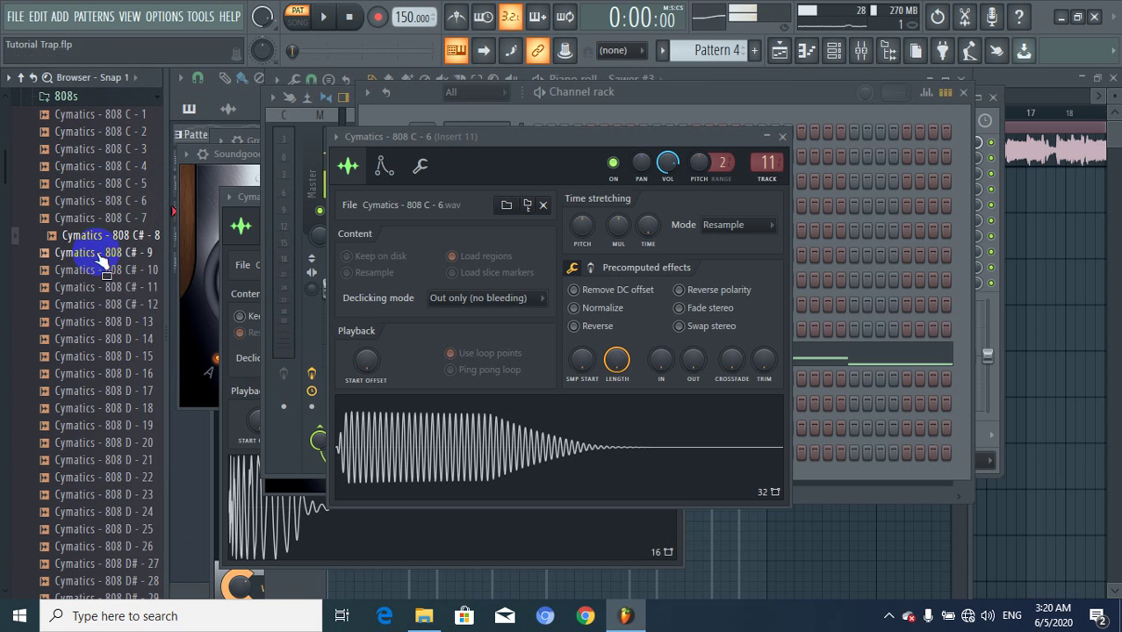
pyautogui.click(108, 289)
pyautogui.click(105, 323)
pyautogui.click(113, 358)
pyautogui.click(112, 392)
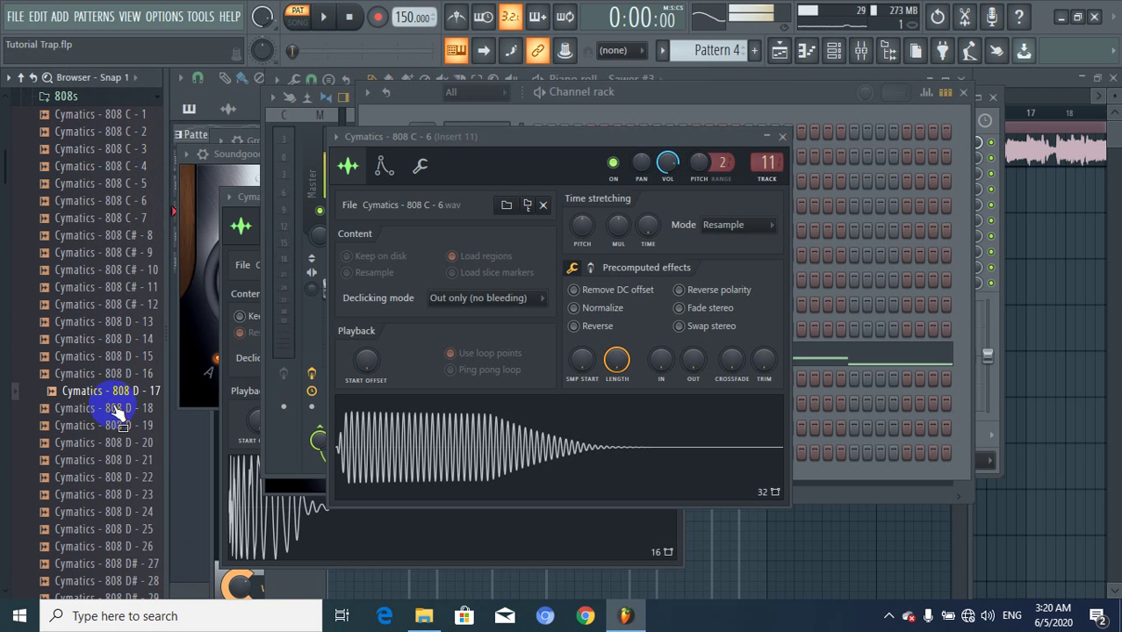
pyautogui.scroll(3, 62, 180)
pyautogui.click(66, 183)
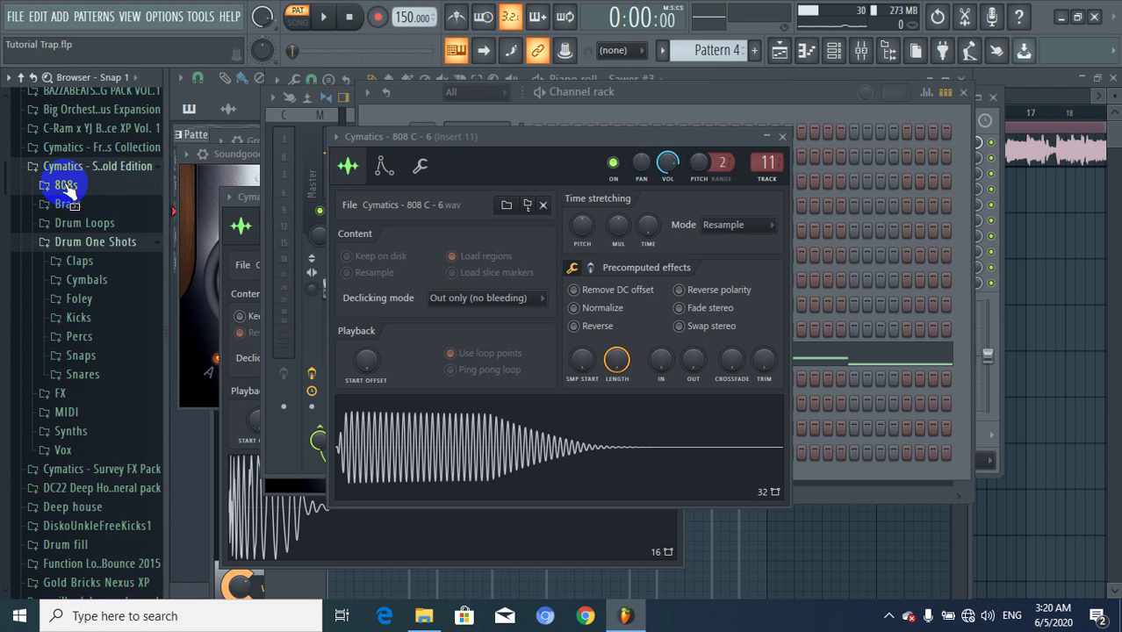
pyautogui.click(86, 166)
# Audition the Cymatics - 808 C - 6 sample, return to the channel rack and show all its Pattern 4 notes in the piano roll.
pyautogui.click(456, 449)
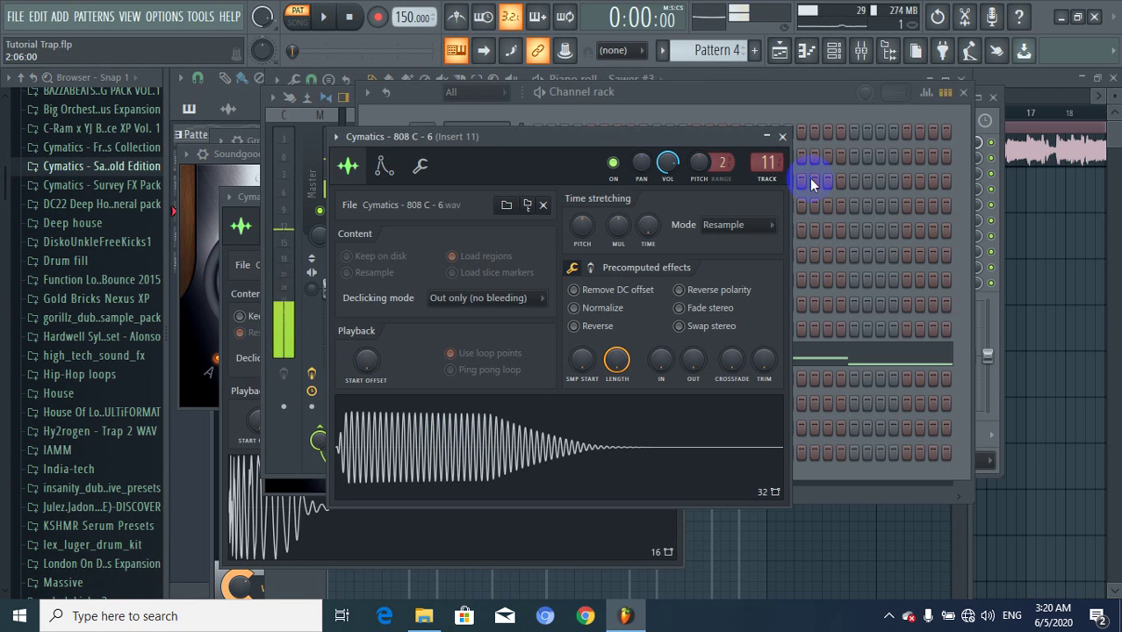
pyautogui.click(822, 116)
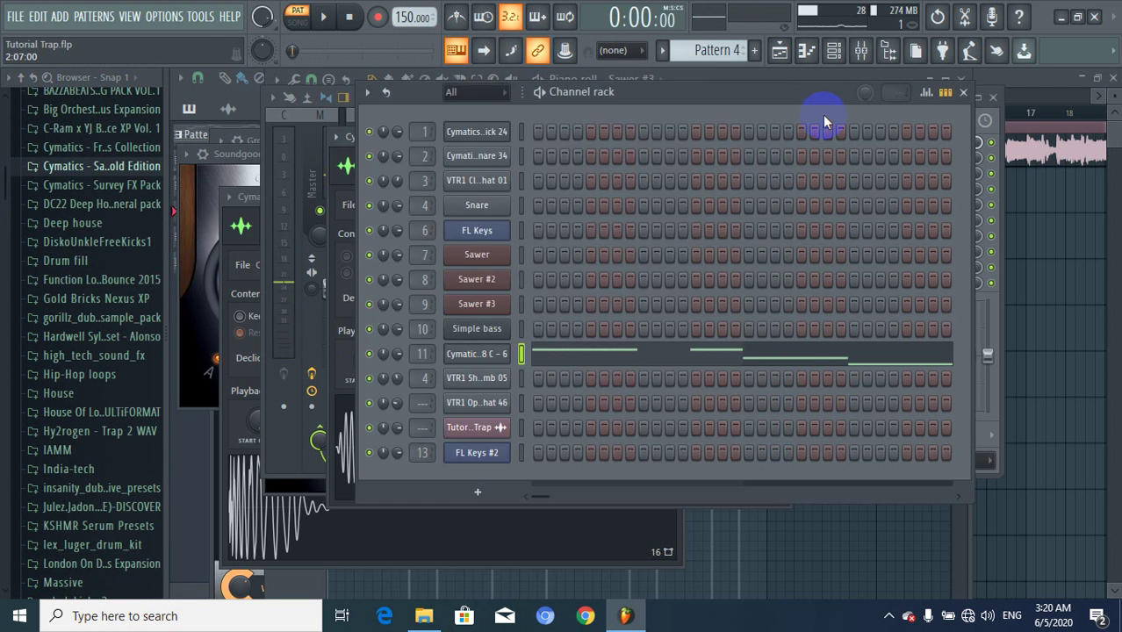
pyautogui.click(645, 349)
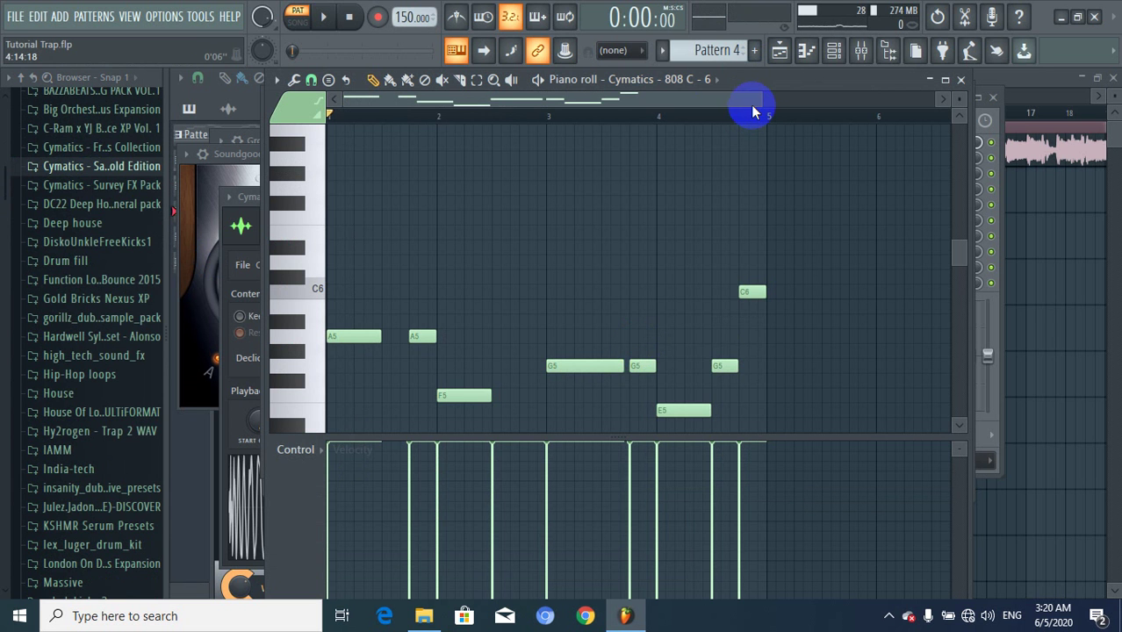
pyautogui.moveTo(957, 251); pyautogui.dragTo(959, 266)
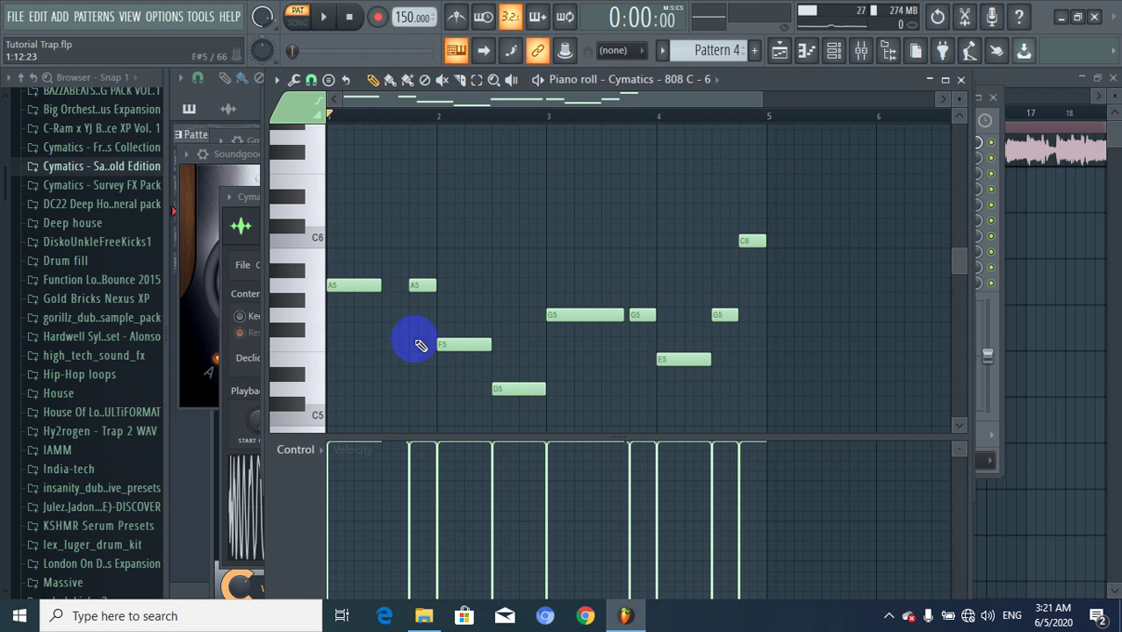
# Preview the A5 key of the 808 in the piano roll, play Pattern 4 and stop playback.
pyautogui.click(307, 286)
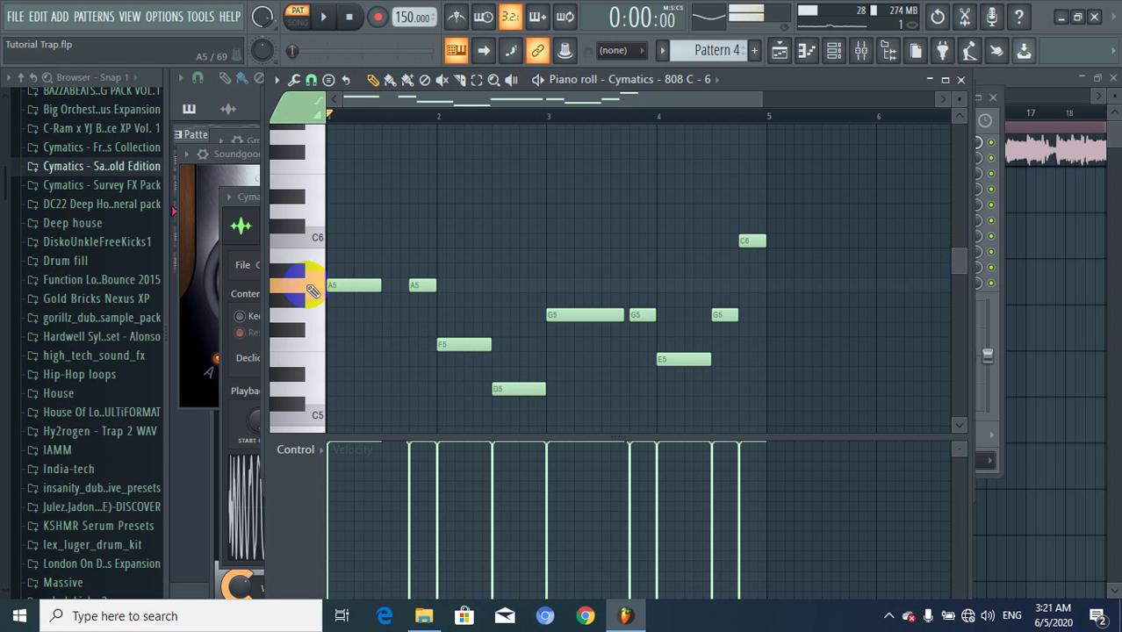
pyautogui.click(350, 18)
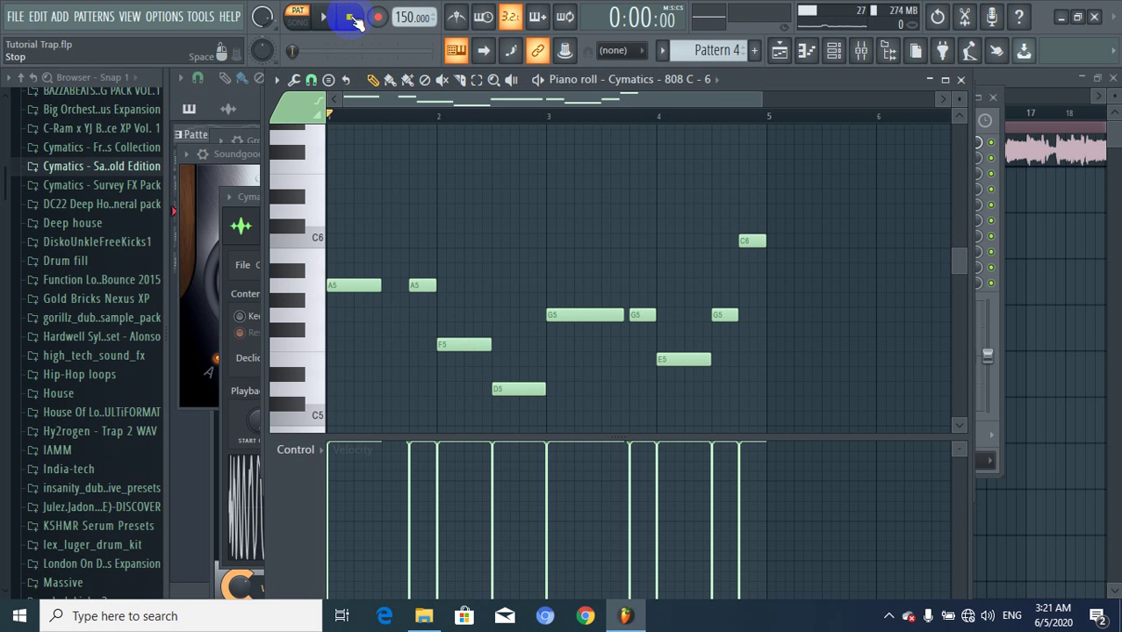
pyautogui.click(325, 18)
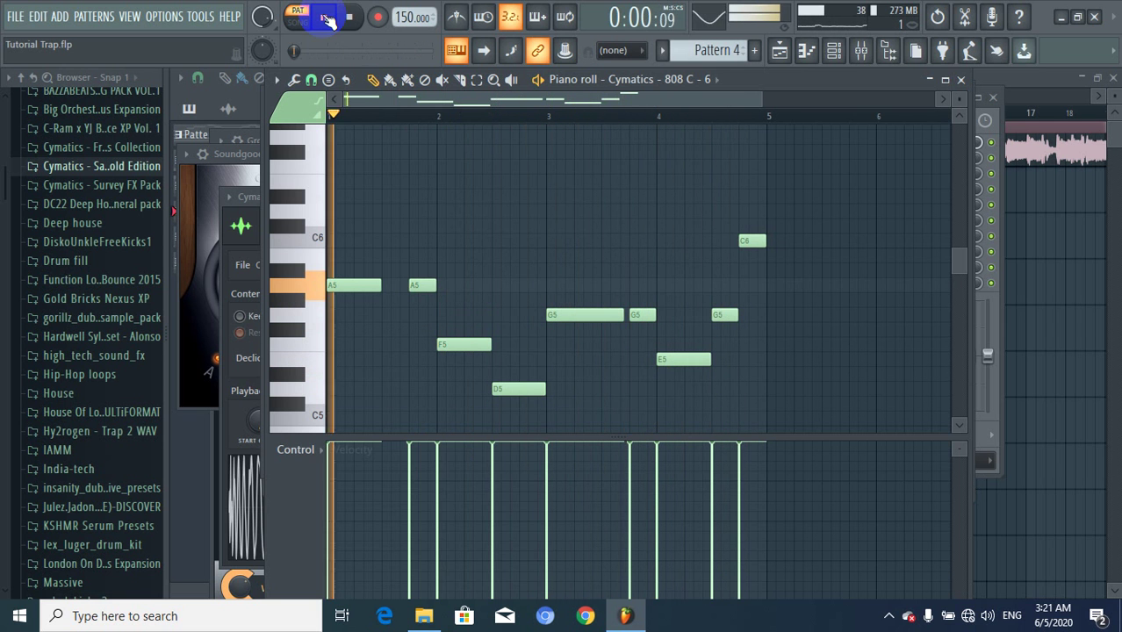
pyautogui.click(351, 18)
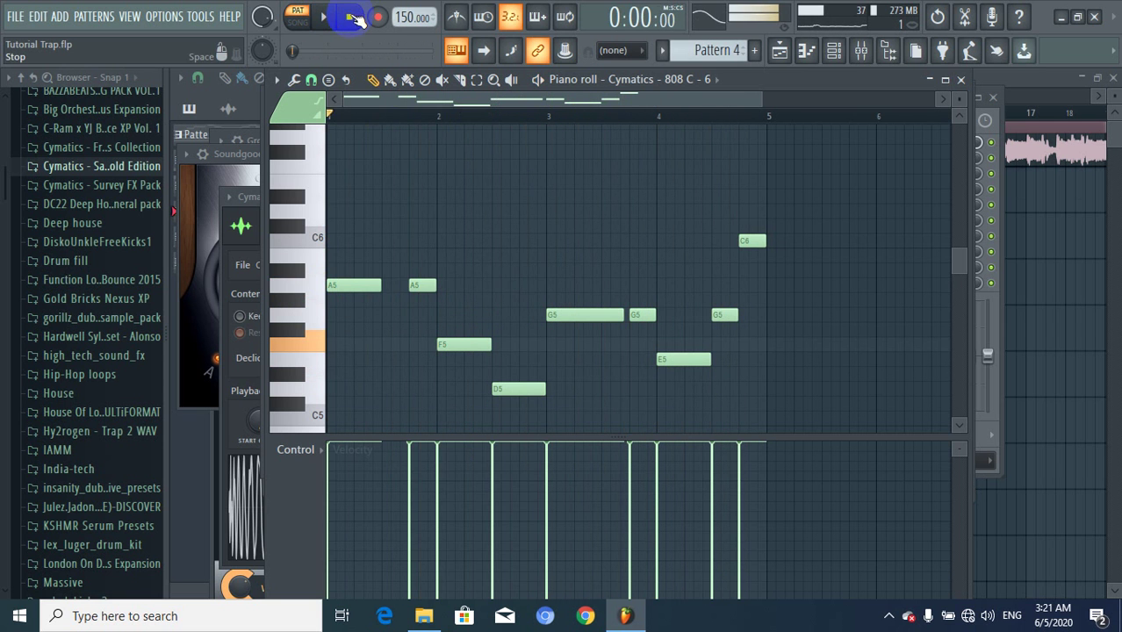
# Return to the playlist, mute Track 1, play the song from bar 1 to hear the drums and 808, and stop playback.
pyautogui.click(1034, 81)
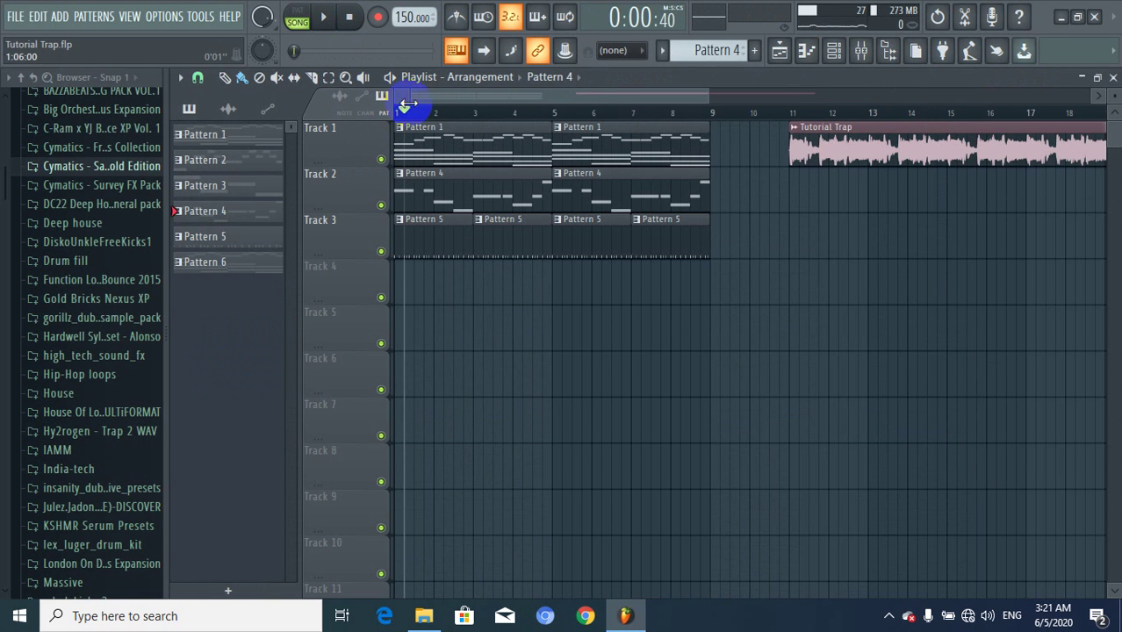
pyautogui.moveTo(404, 112); pyautogui.dragTo(338, 129)
pyautogui.click(381, 159)
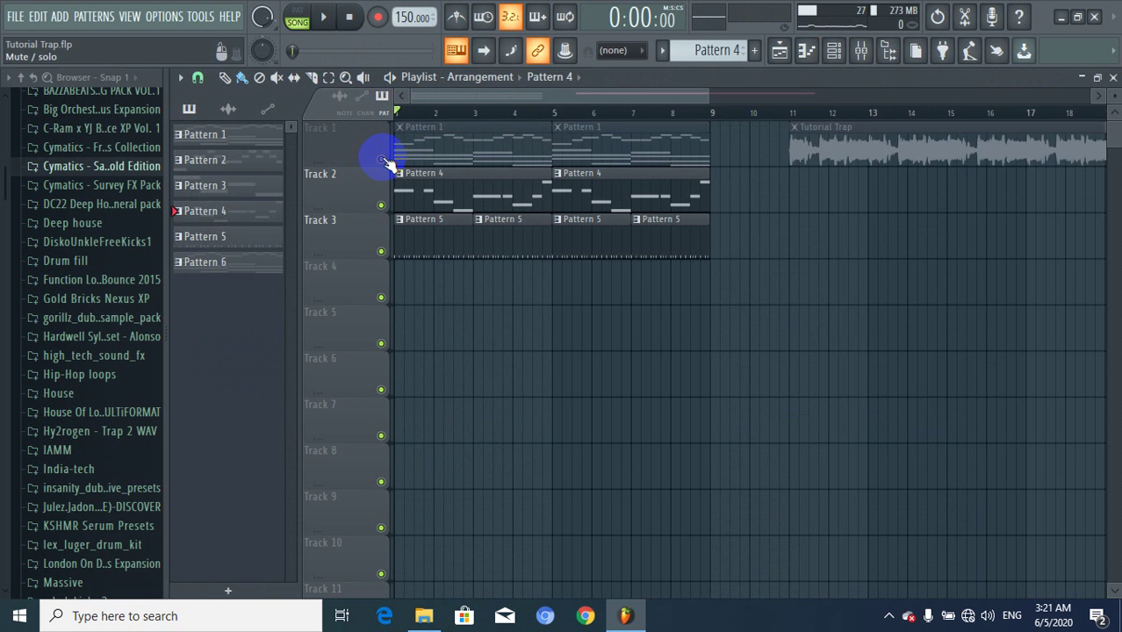
pyautogui.click(324, 17)
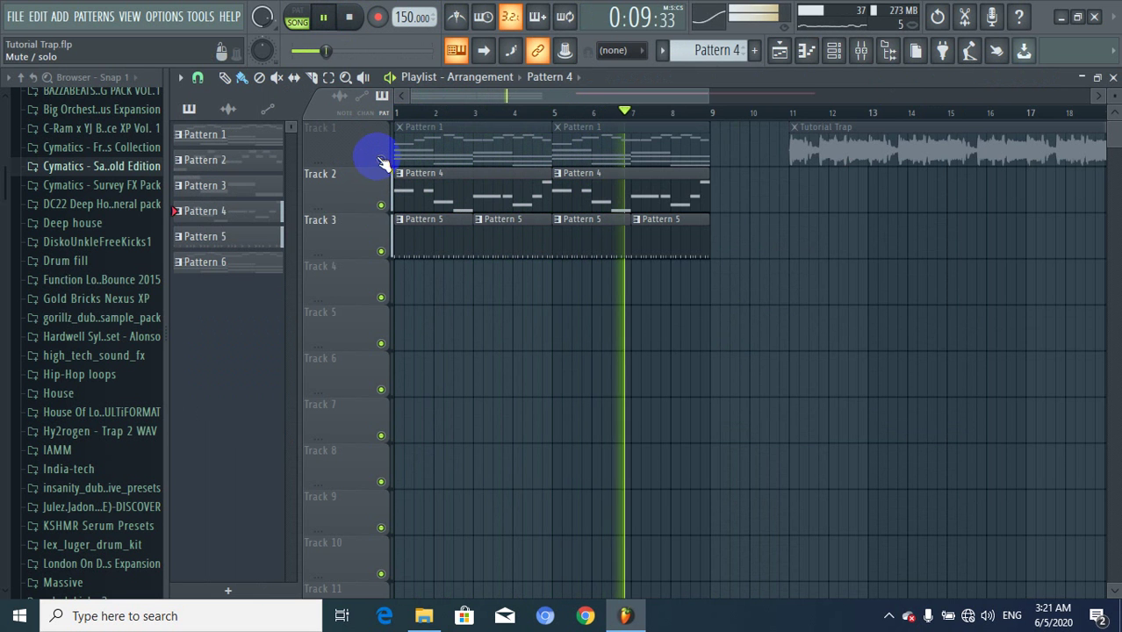
pyautogui.click(351, 17)
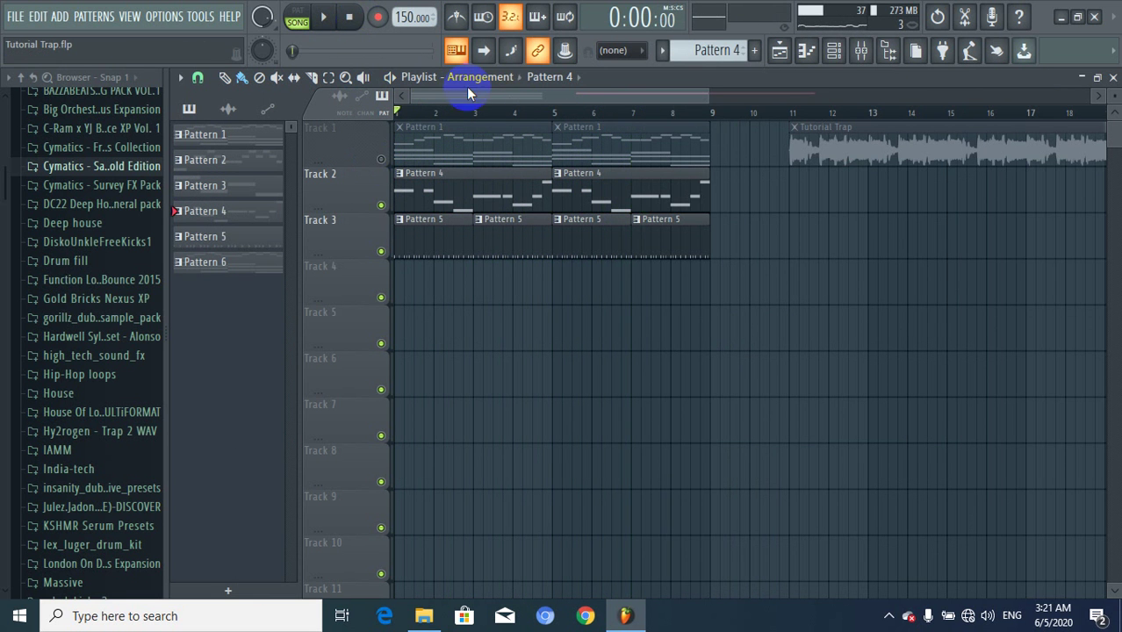
# Unmute Track 1 and briefly play the full arrangement from bar 1.
pyautogui.click(865, 52)
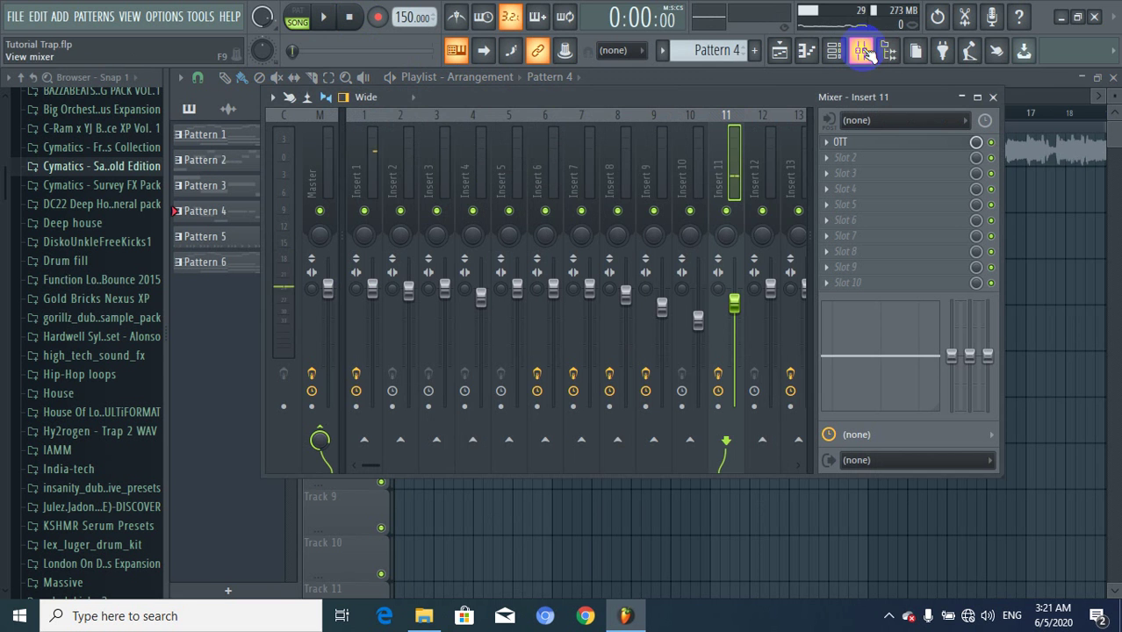
pyautogui.click(993, 97)
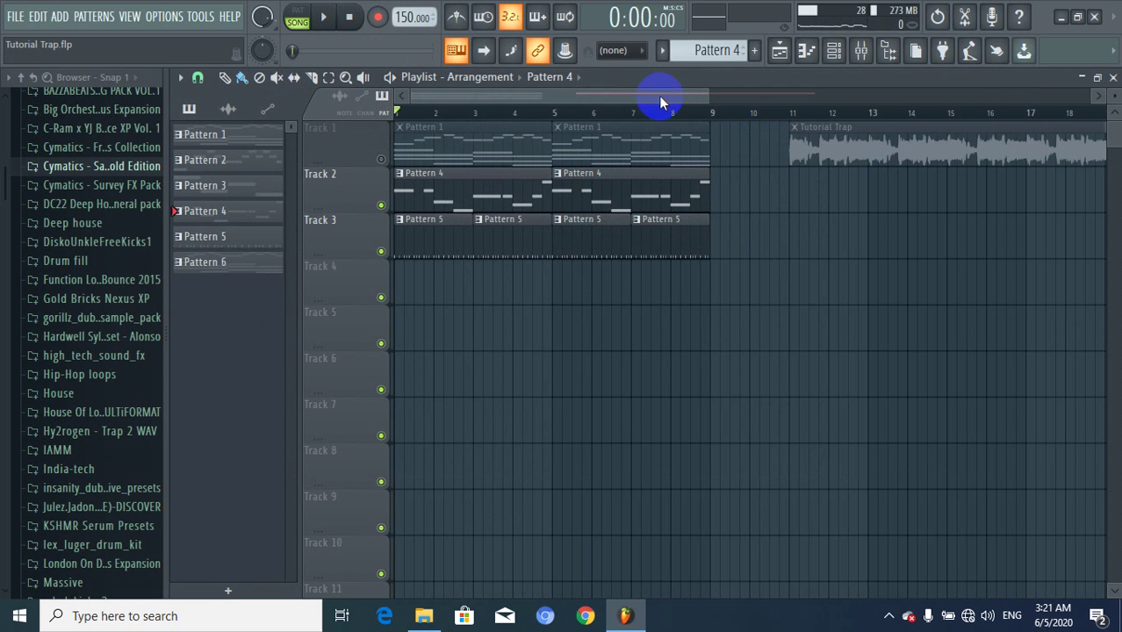
pyautogui.moveTo(603, 87); pyautogui.dragTo(654, 93)
pyautogui.click(381, 159)
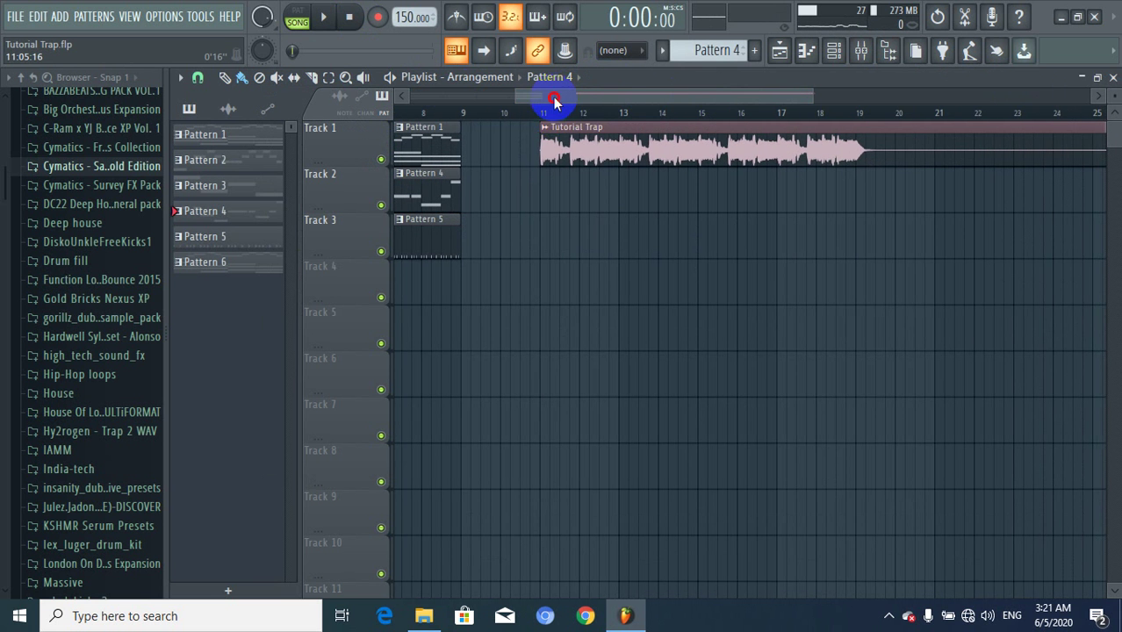
pyautogui.moveTo(555, 101); pyautogui.dragTo(405, 95)
pyautogui.click(324, 17)
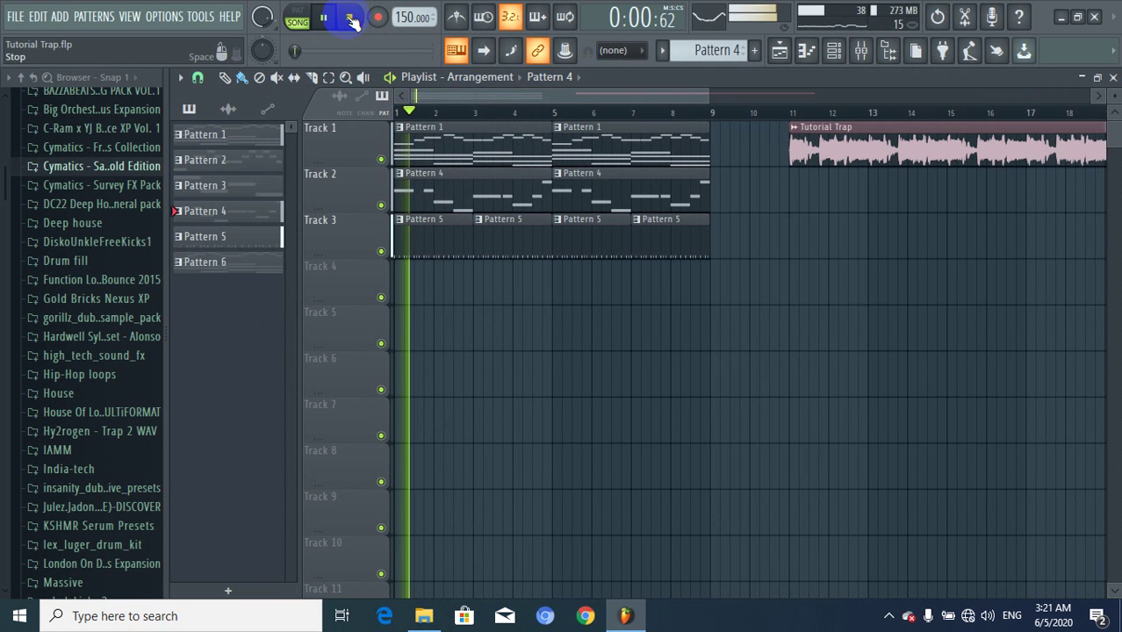
pyautogui.click(350, 19)
# Select bars 11 to 20 over the Tutorial Trap audio clip, play the selection and stop playback.
pyautogui.moveTo(477, 100); pyautogui.dragTo(610, 112)
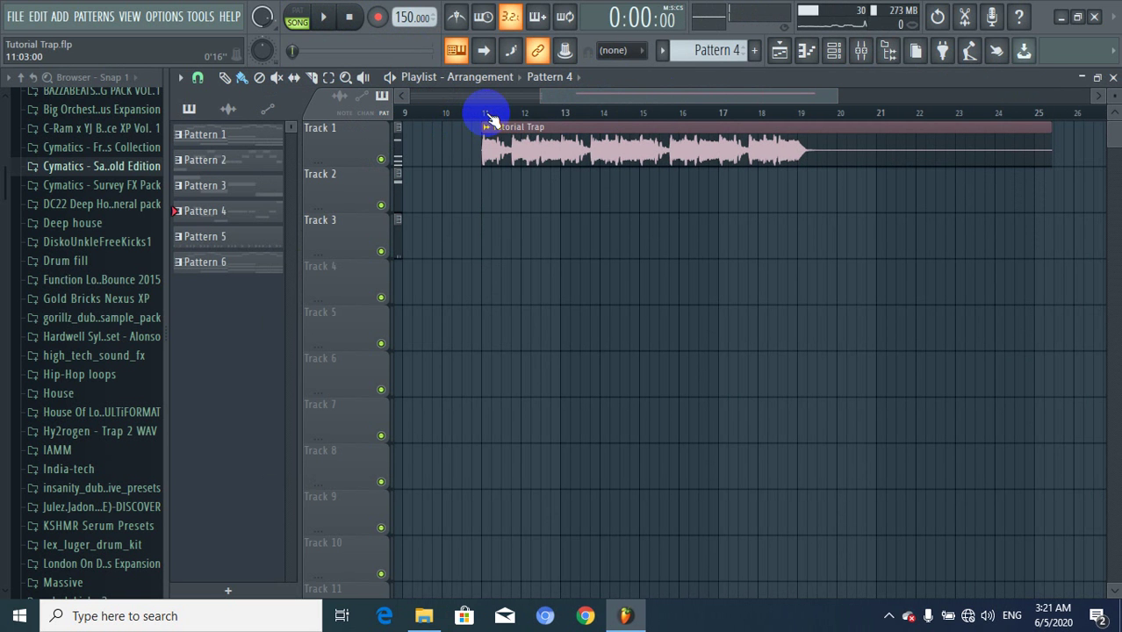
pyautogui.moveTo(490, 118); pyautogui.dragTo(844, 173)
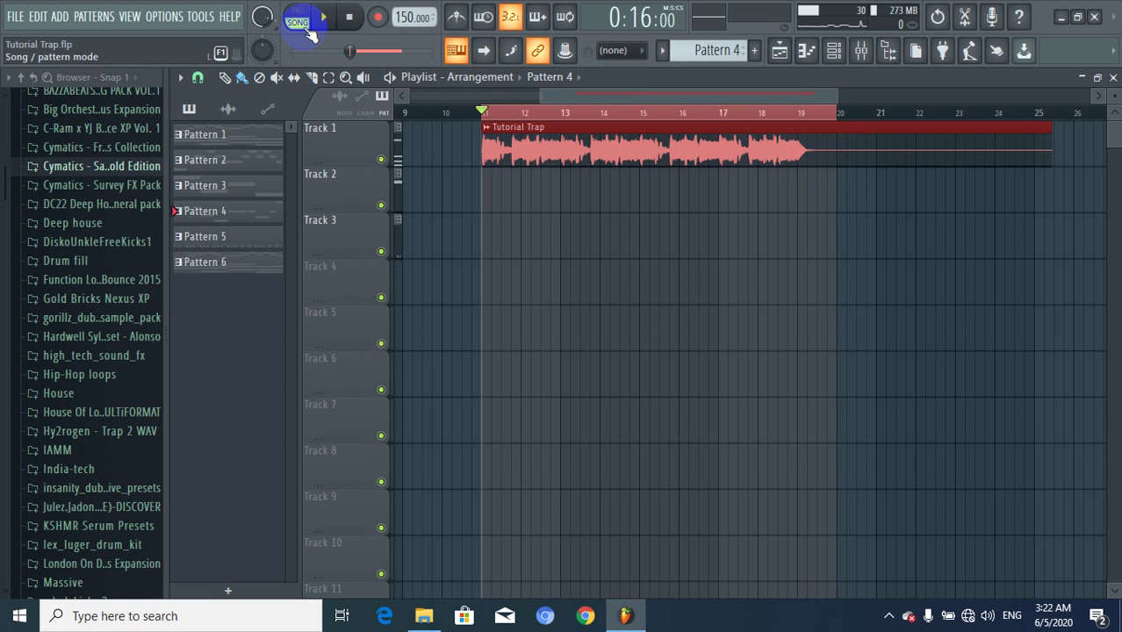
pyautogui.click(324, 18)
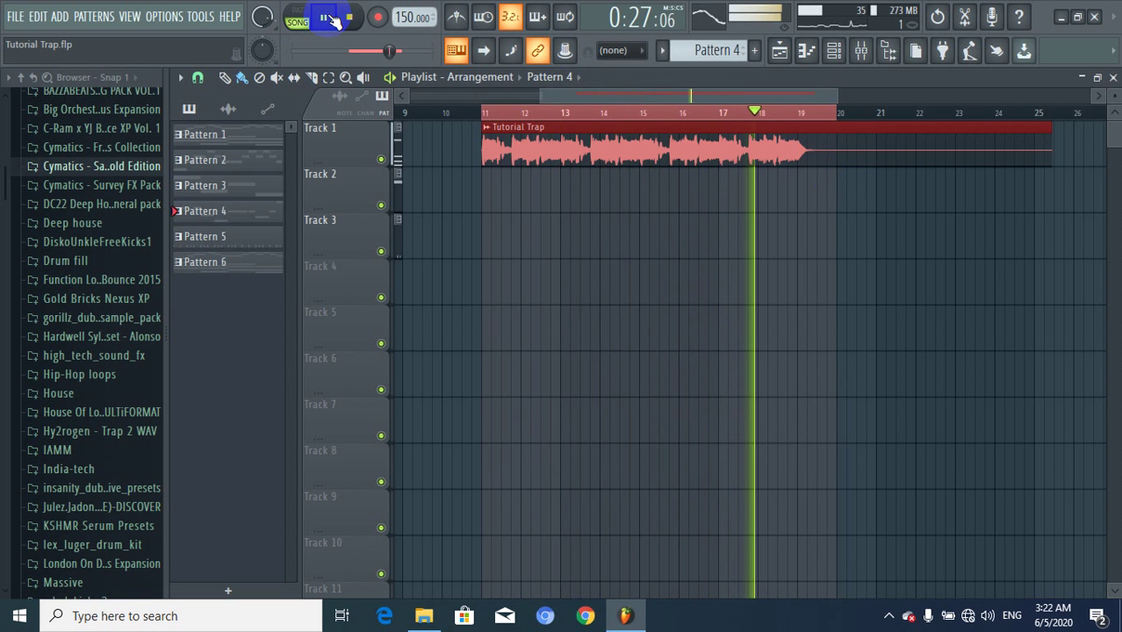
pyautogui.click(351, 19)
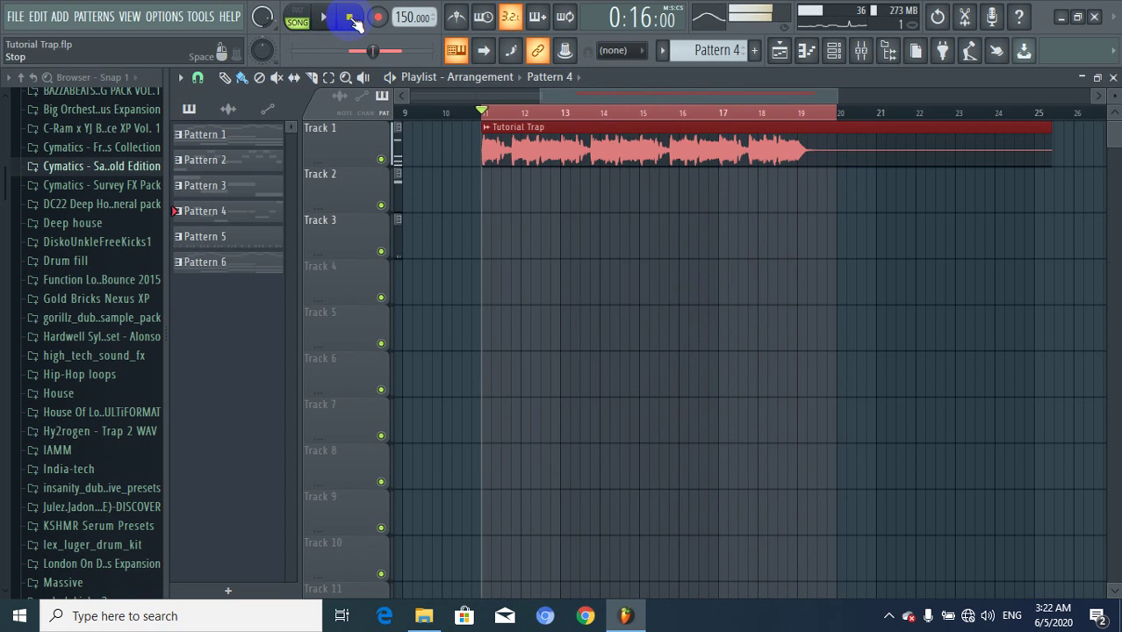
# Switch to Pattern 6 in the channel rack and show the effects of mixer Insert 13.
pyautogui.click(835, 51)
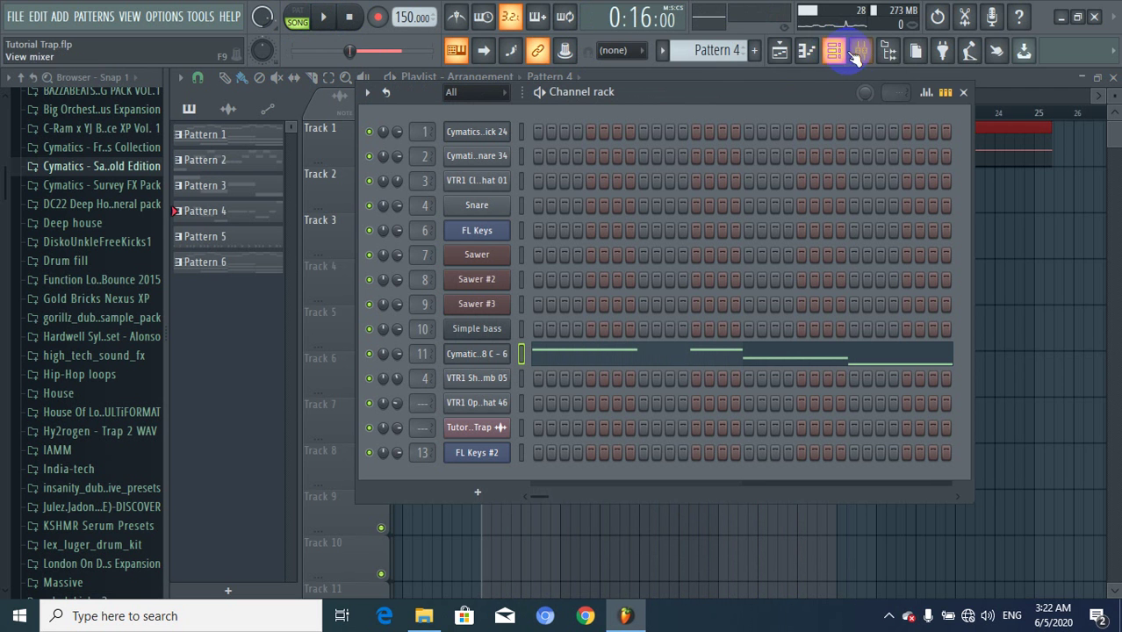
pyautogui.moveTo(717, 47); pyautogui.dragTo(730, 28)
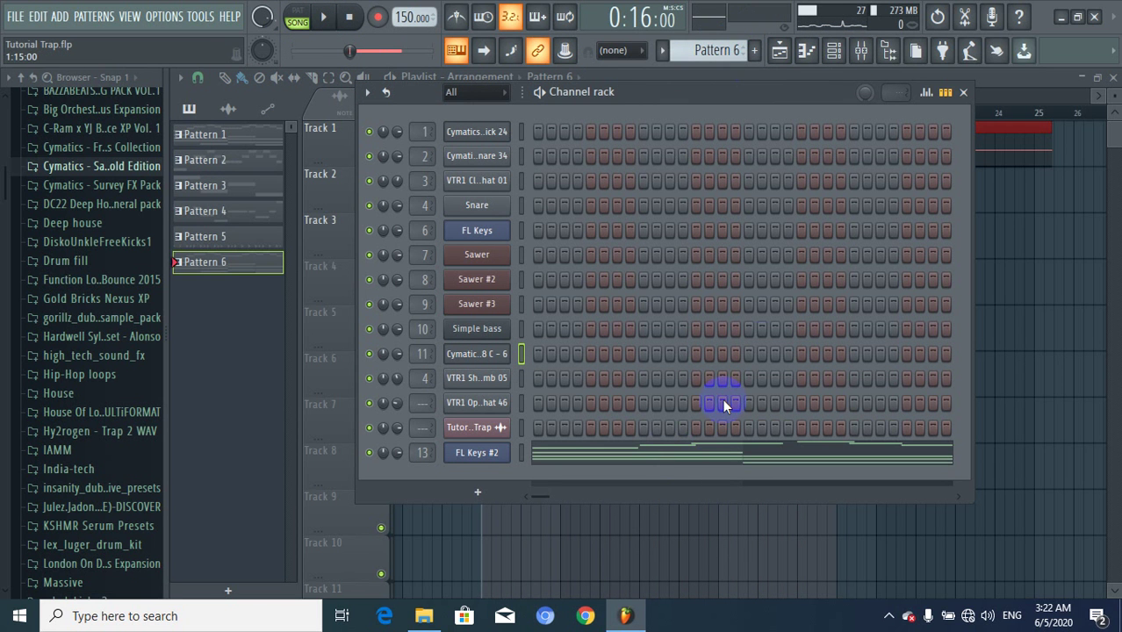
pyautogui.click(869, 50)
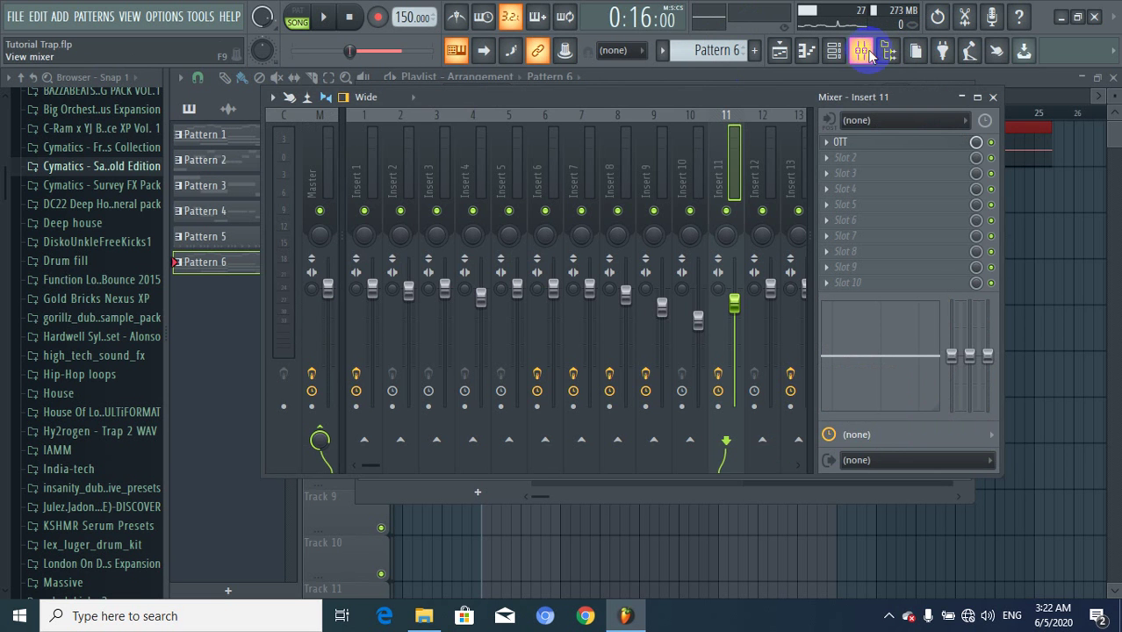
pyautogui.click(748, 138)
pyautogui.click(794, 137)
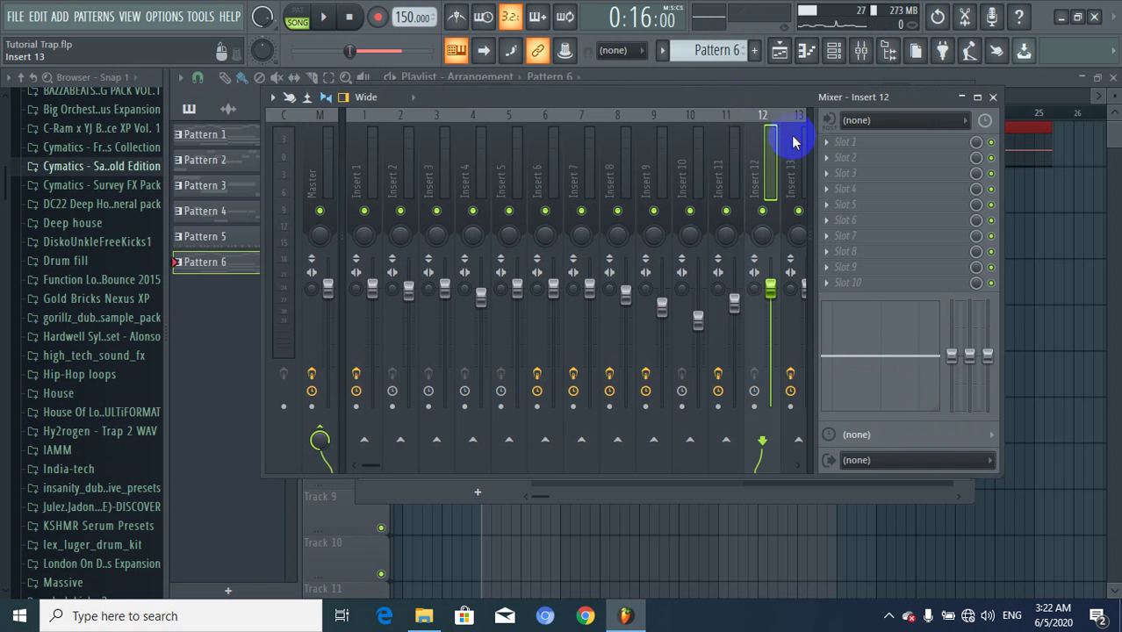
# Delete the existing Gross Beat effect from slot 1 of mixer Insert 13.
pyautogui.click(826, 144)
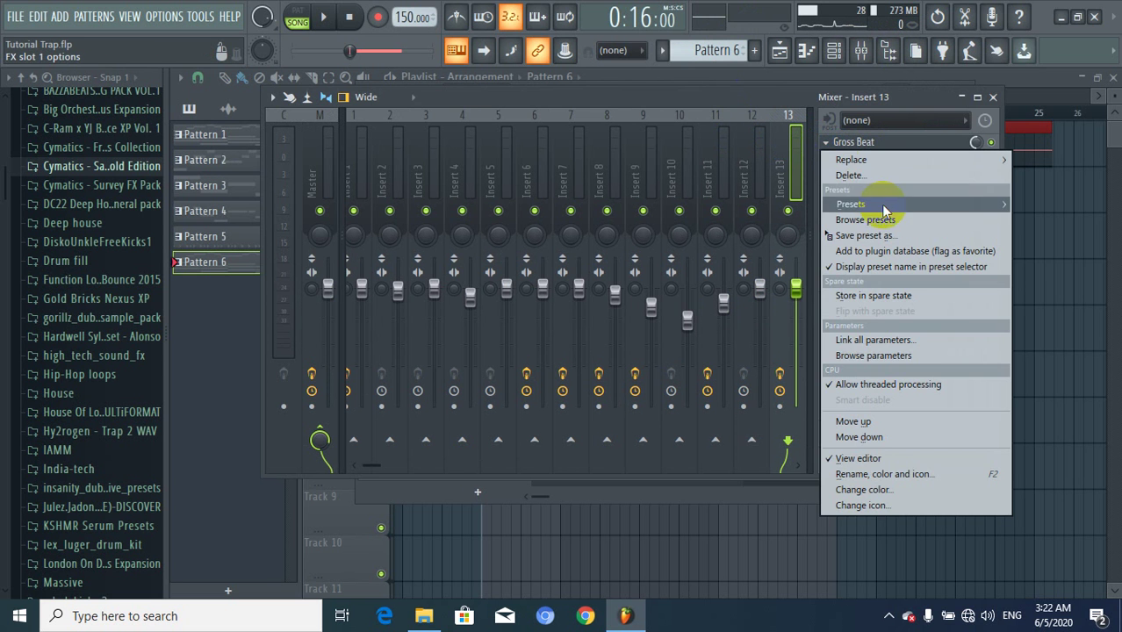
pyautogui.click(860, 175)
pyautogui.click(641, 351)
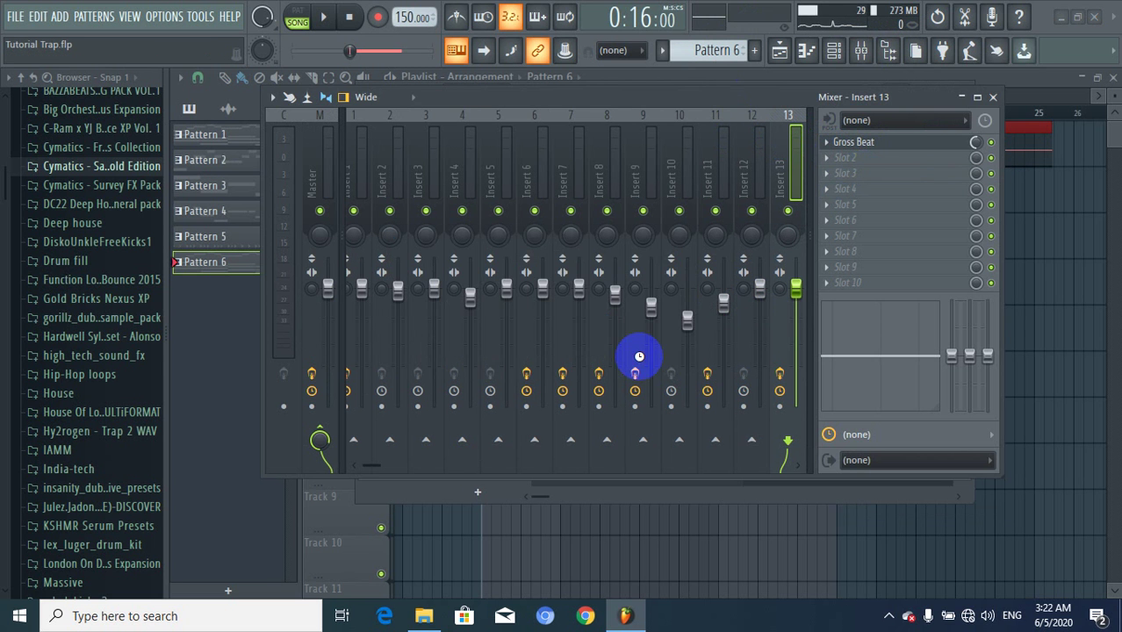
# Load Gross Beat into slot 1 of Insert 13, apply its Momentary preset and close the plugin window.
pyautogui.click(829, 149)
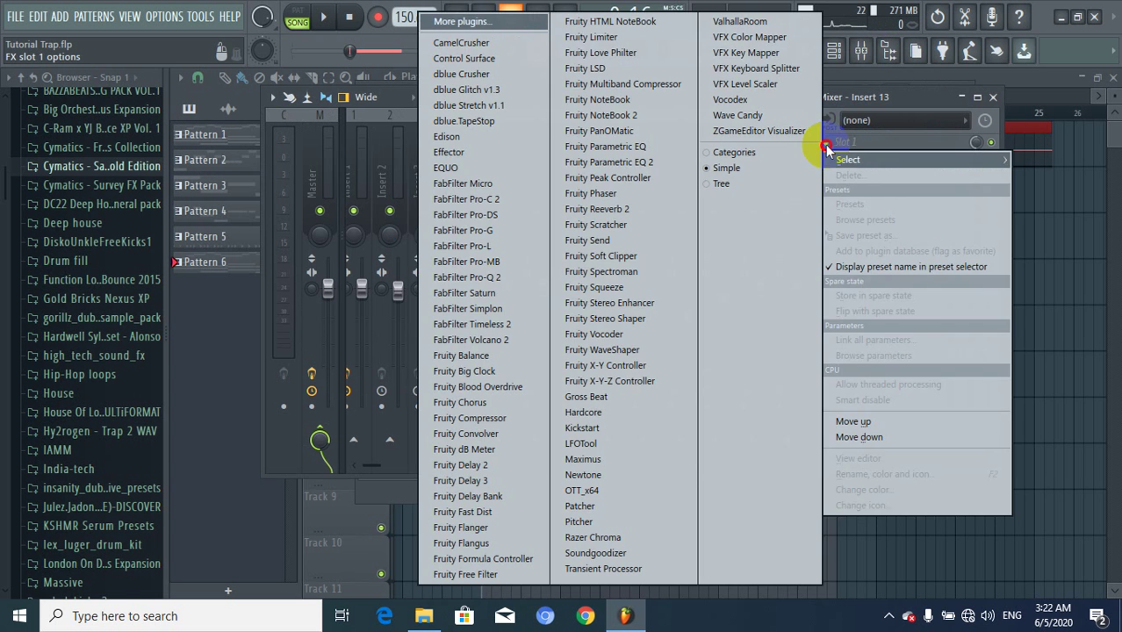
pyautogui.click(604, 400)
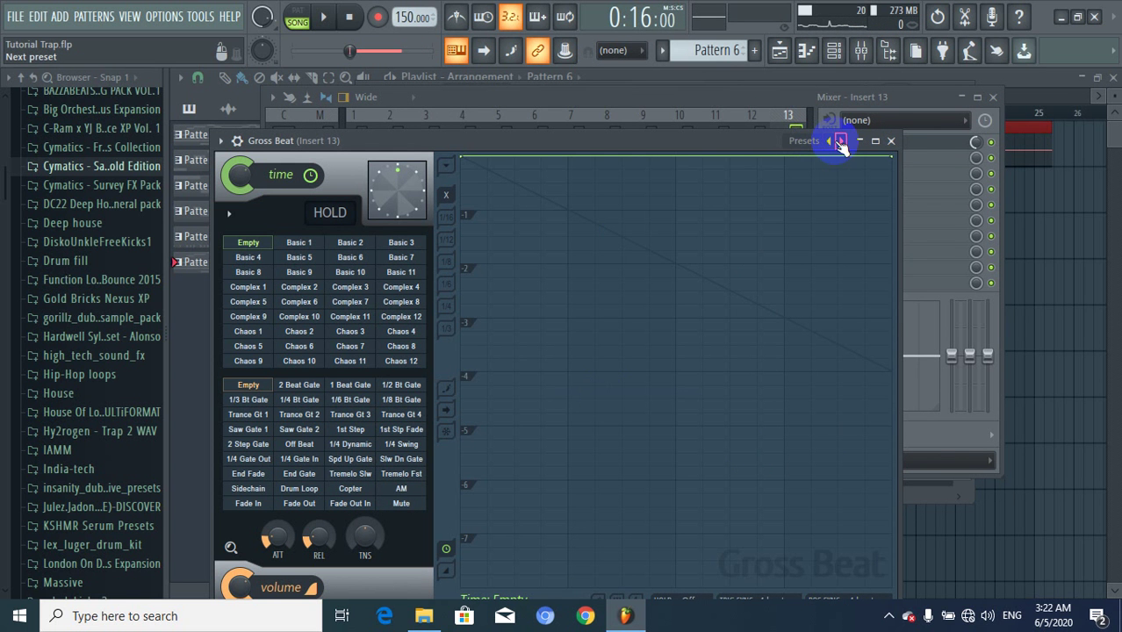
pyautogui.click(840, 142)
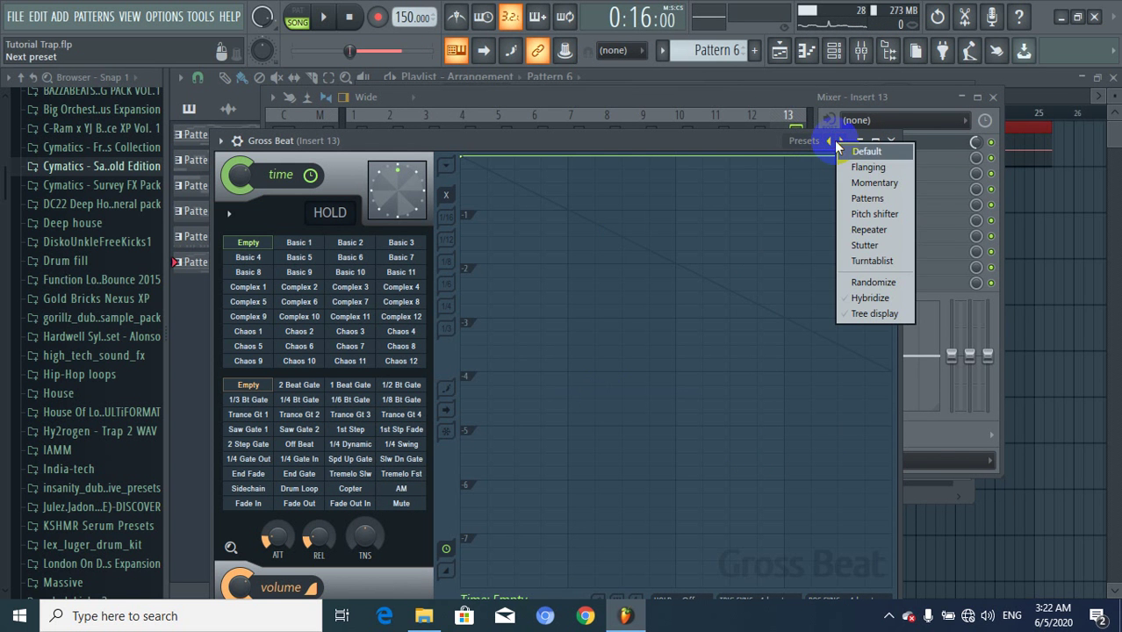
pyautogui.click(878, 183)
pyautogui.click(390, 311)
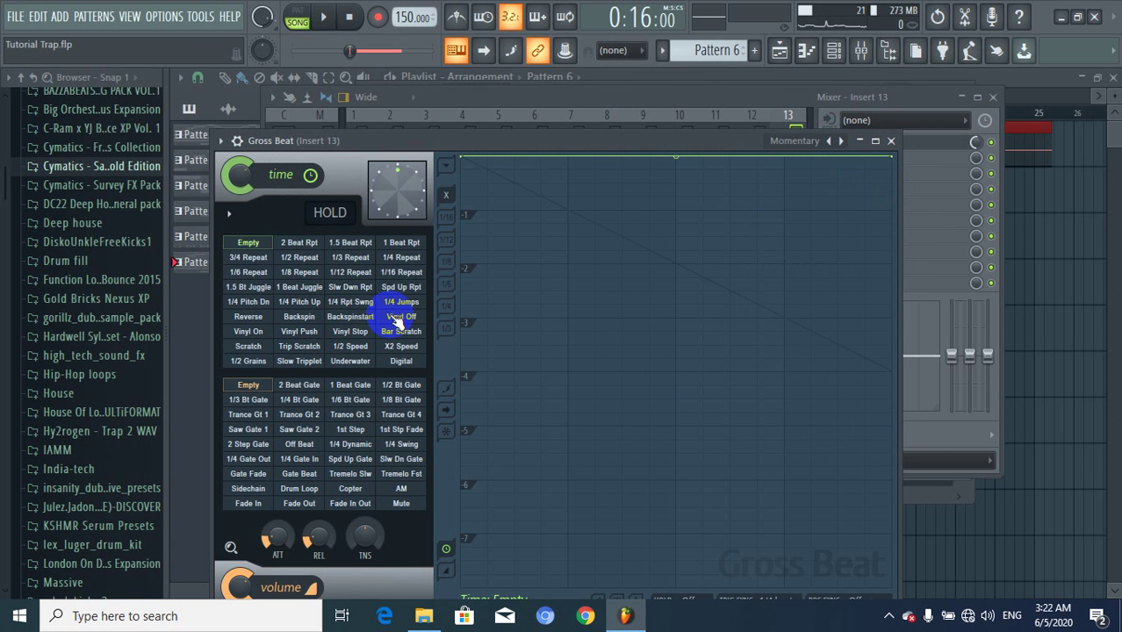
pyautogui.click(340, 353)
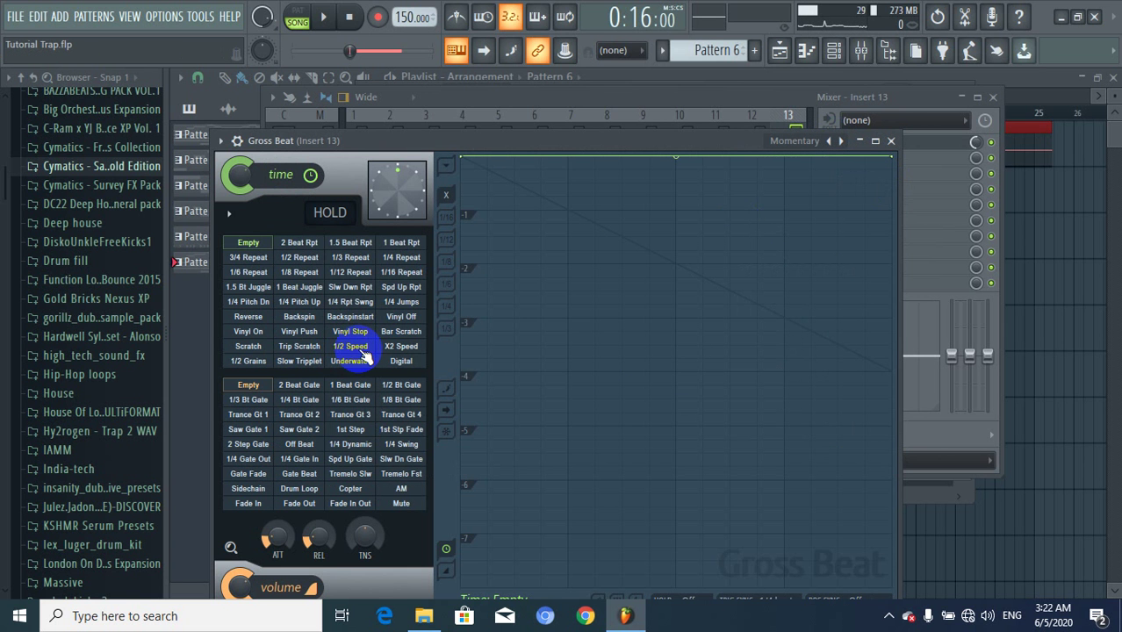
pyautogui.click(892, 141)
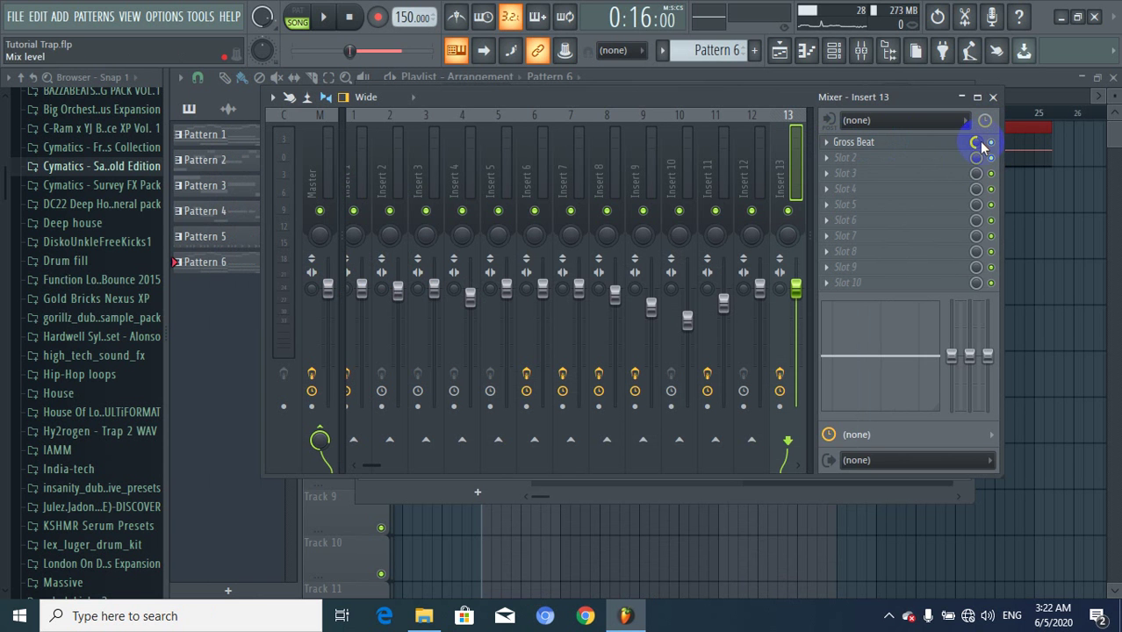
# Remove the newly added Gross Beat from Insert 13 again.
pyautogui.rightClick(829, 143)
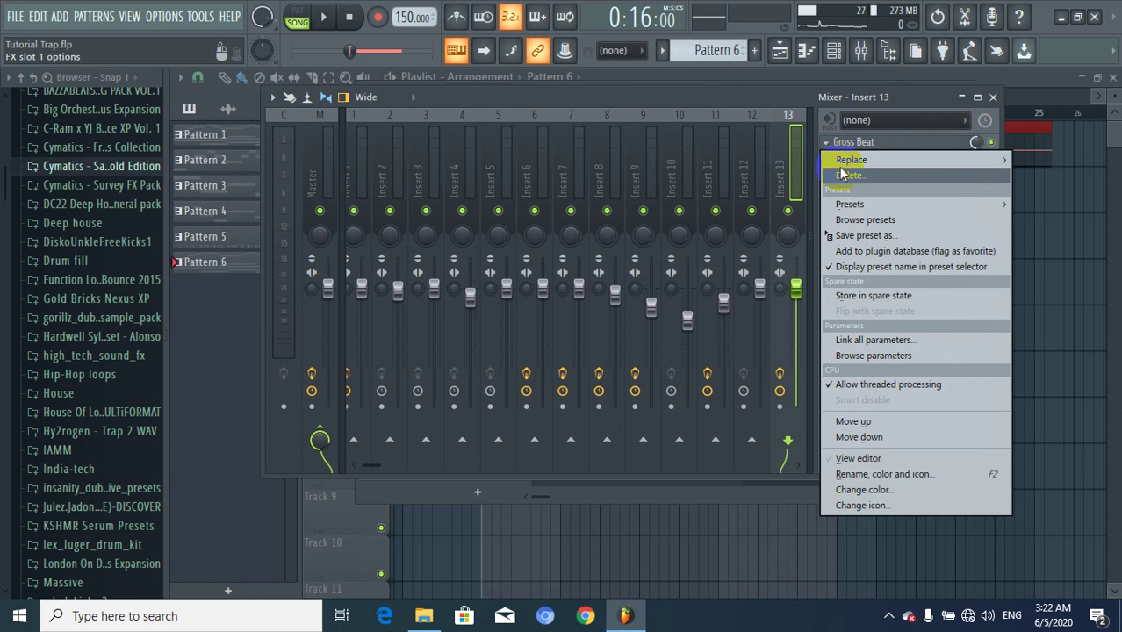
pyautogui.click(873, 174)
pyautogui.click(641, 351)
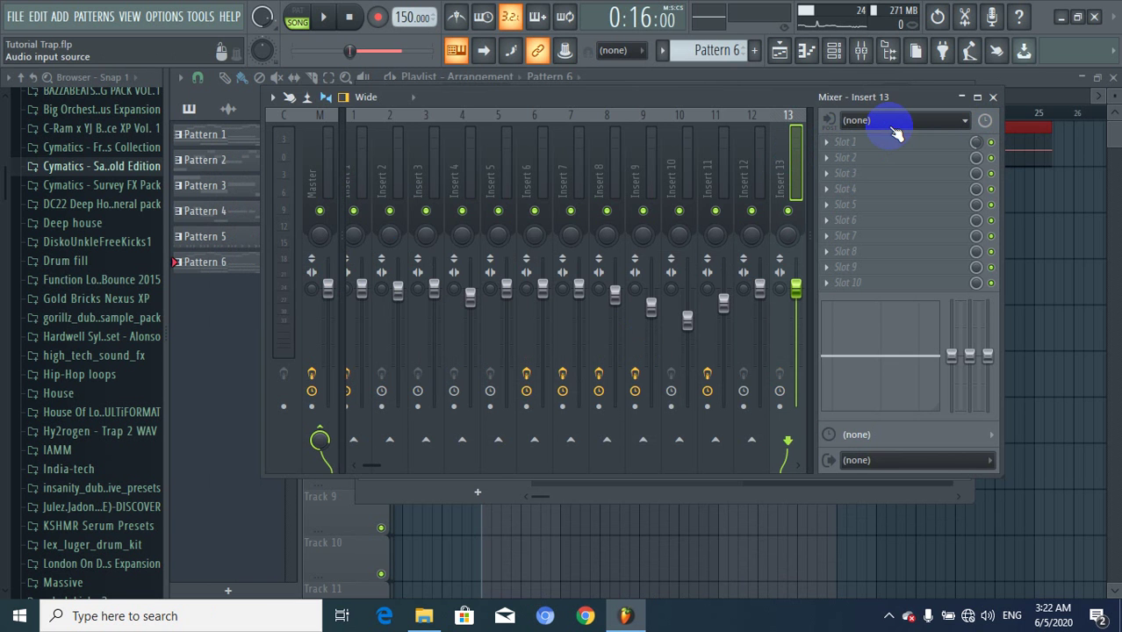
# Close the mixer and show the start of the playlist arrangement.
pyautogui.click(992, 97)
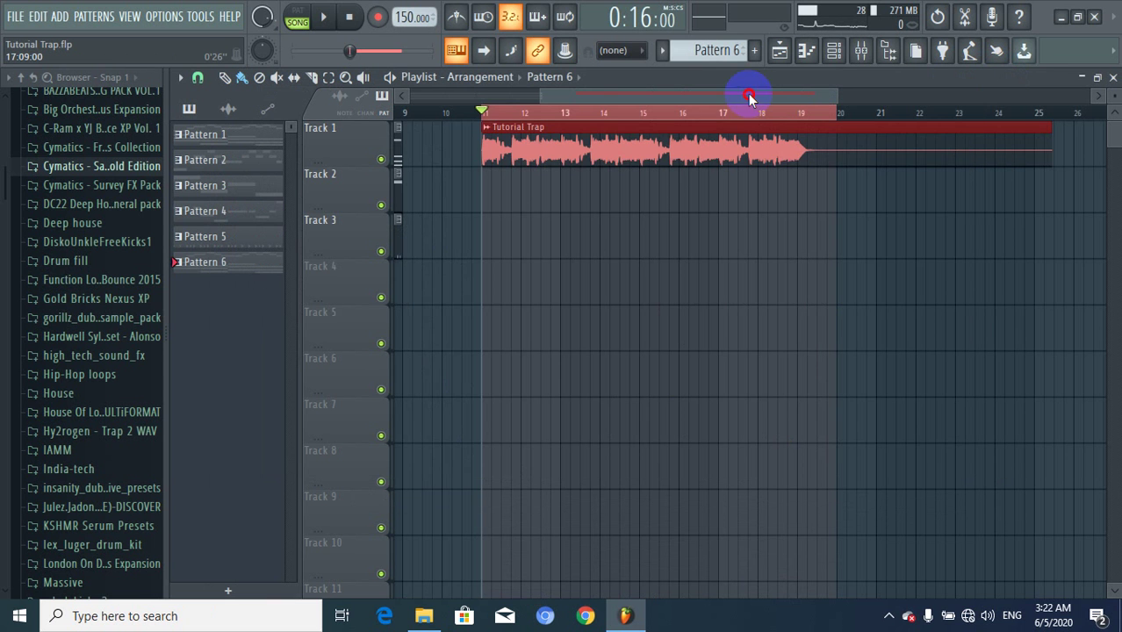
pyautogui.moveTo(748, 97); pyautogui.dragTo(526, 100)
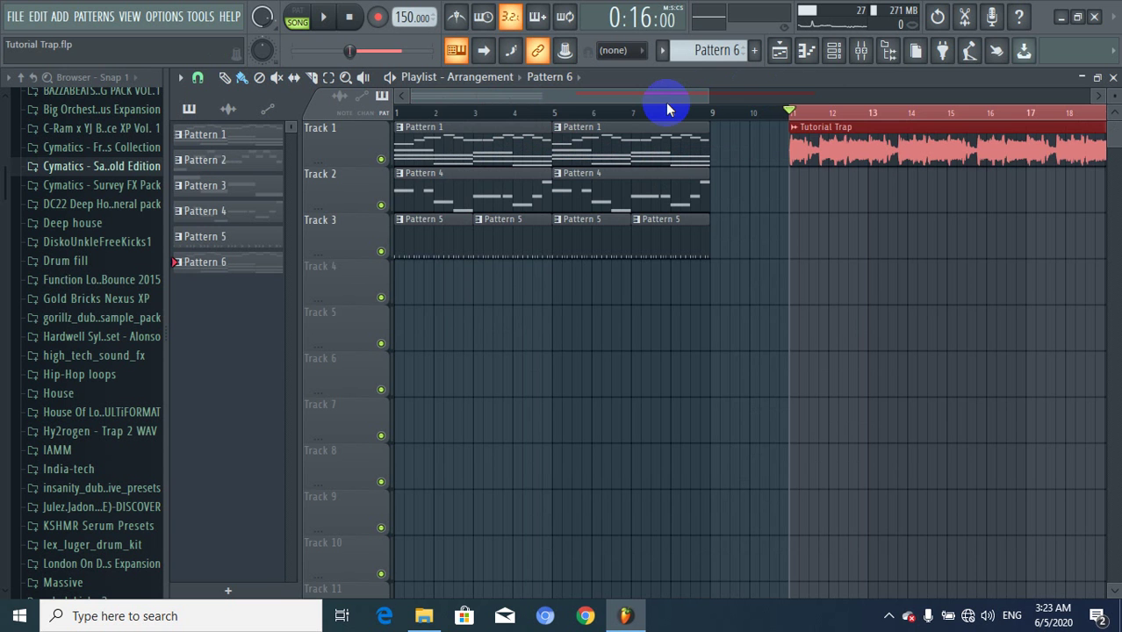
pyautogui.moveTo(666, 102); pyautogui.dragTo(614, 88)
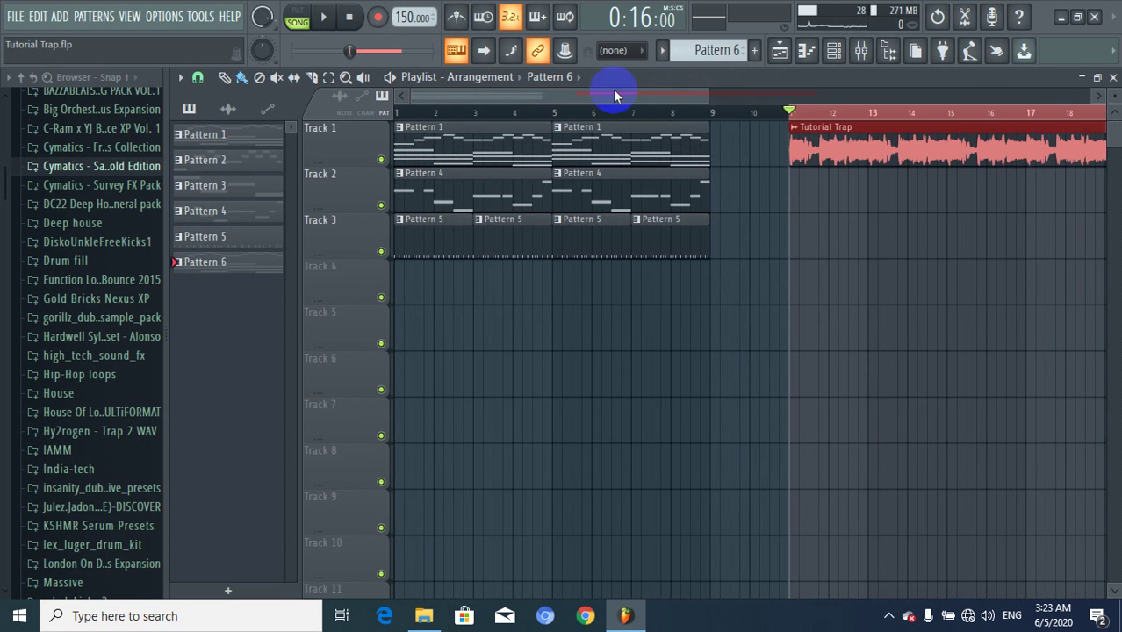